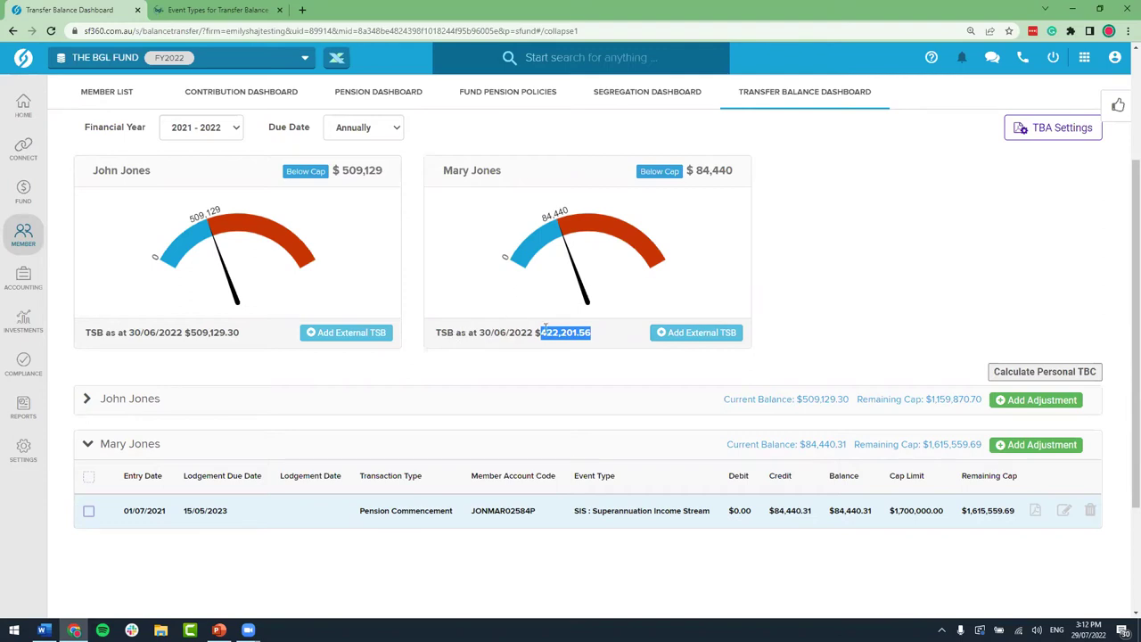
pyautogui.moveTo(436, 333); pyautogui.dragTo(594, 335)
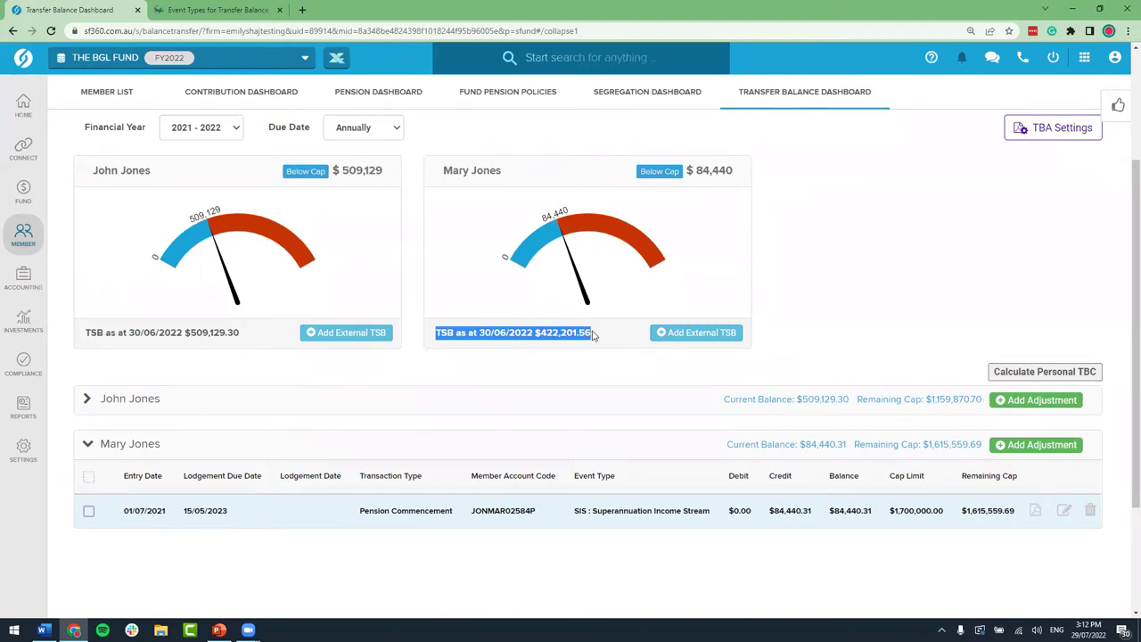
pyautogui.click(614, 337)
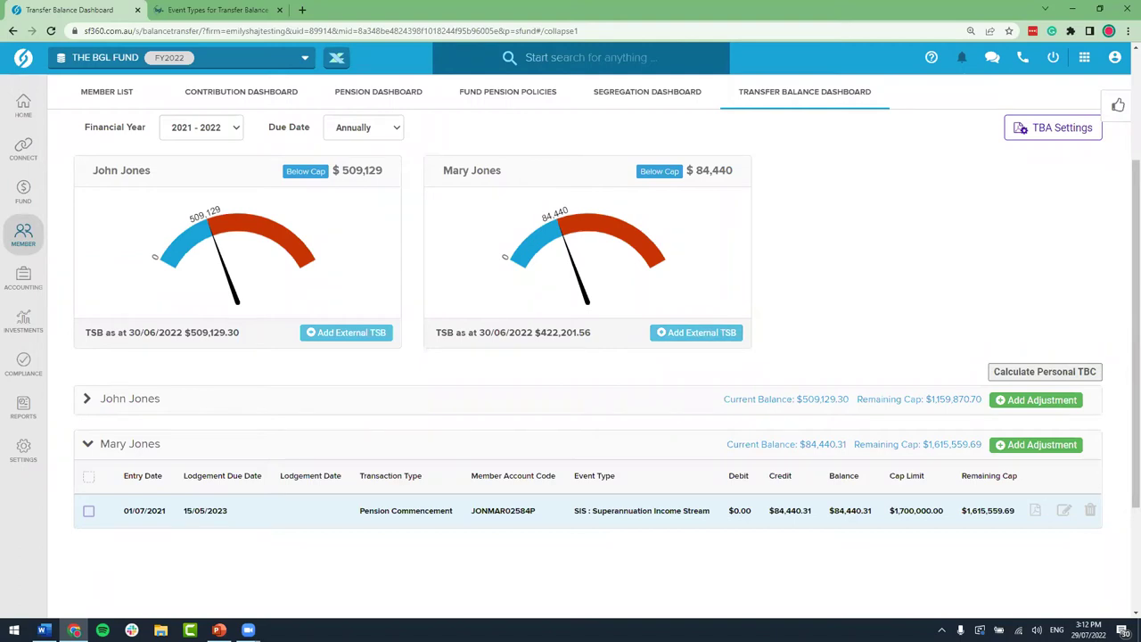
pyautogui.hotkey('alt', 'Tab')
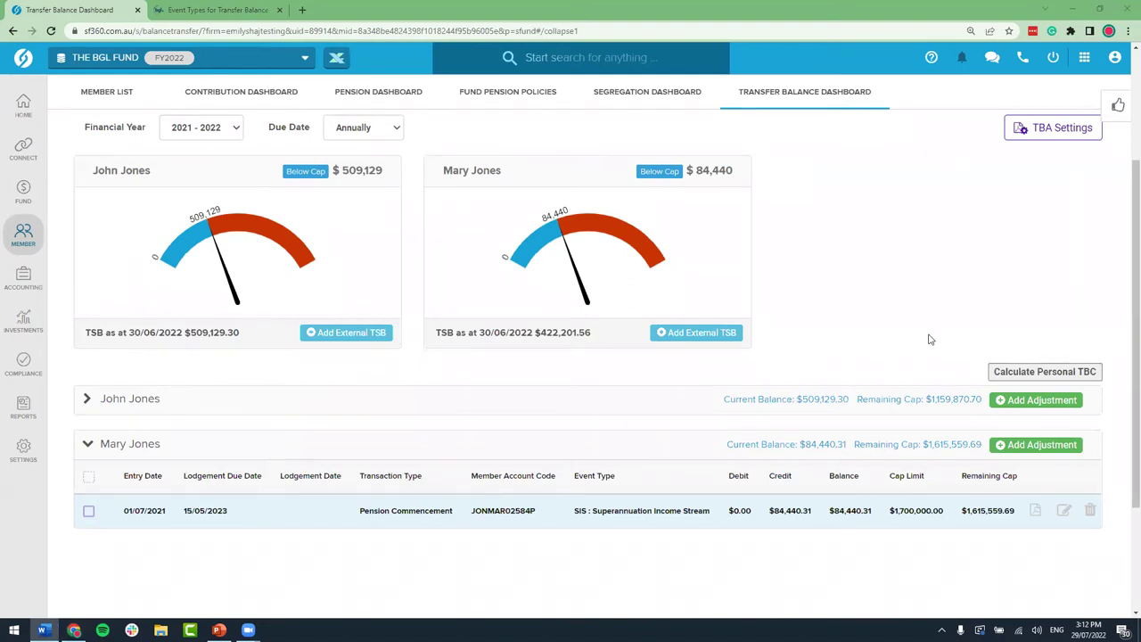
pyautogui.click(705, 342)
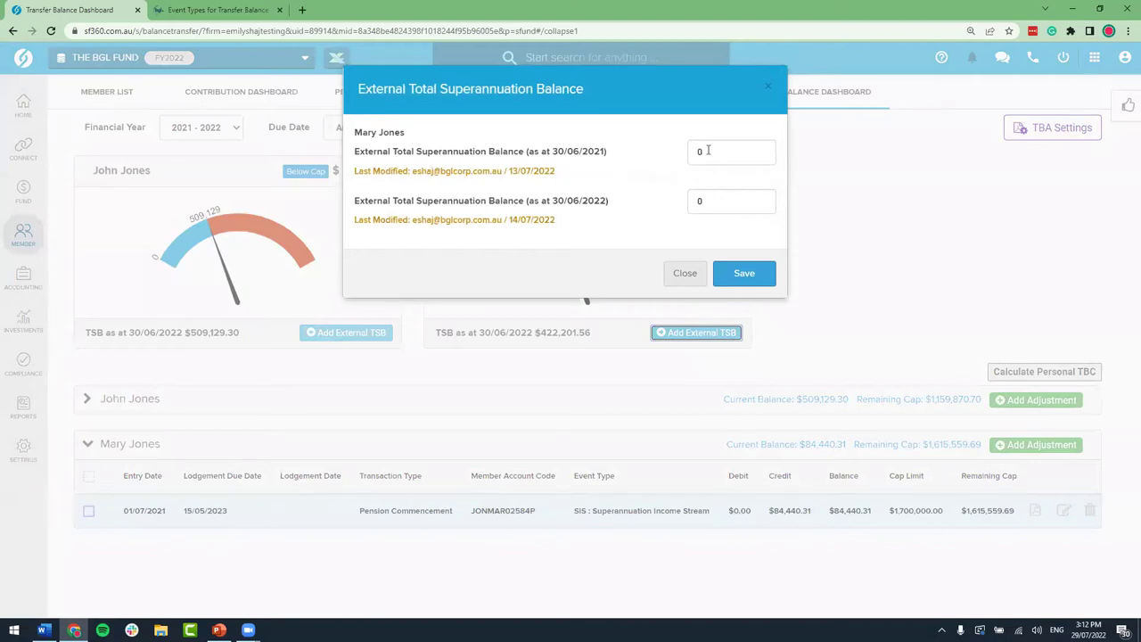
pyautogui.click(768, 87)
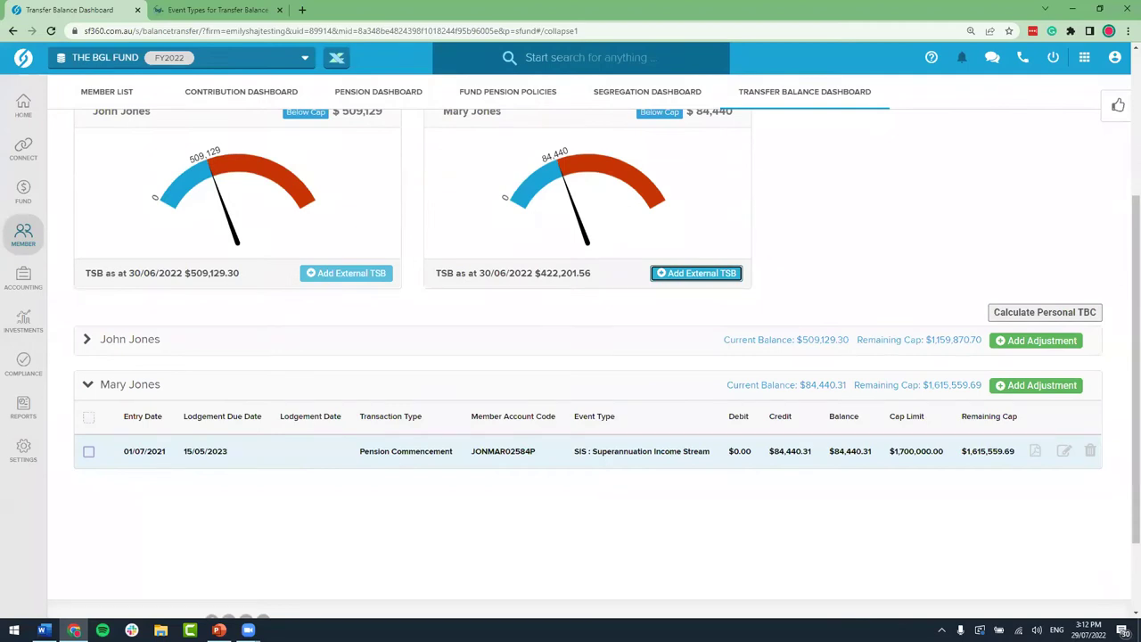
pyautogui.scroll(1, 1016, 326)
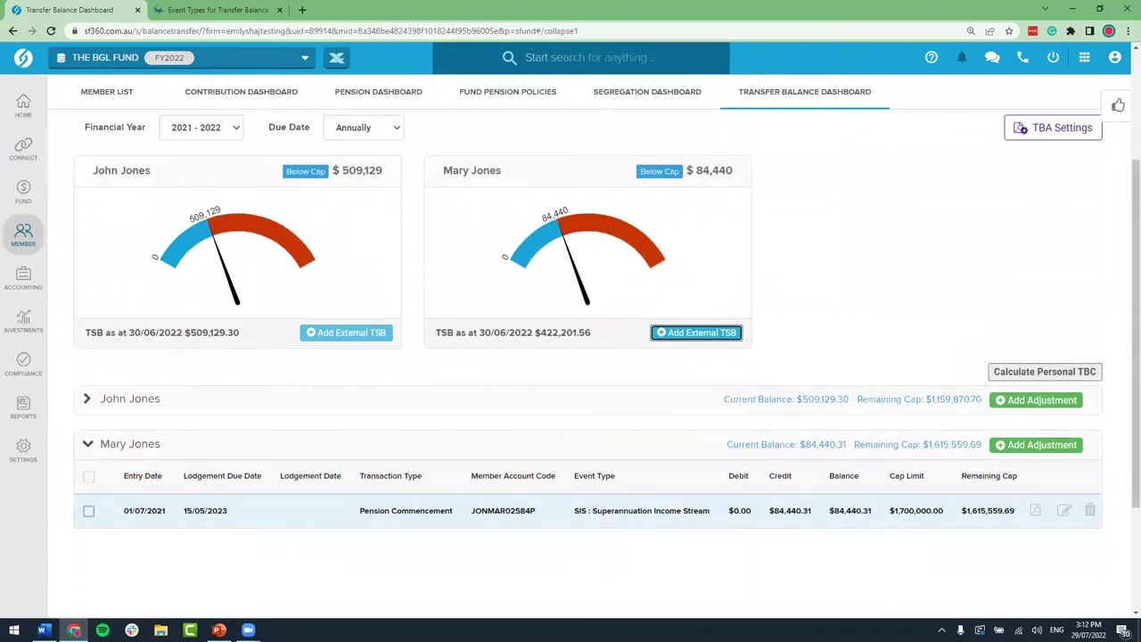
pyautogui.hotkey('alt', 'Tab')
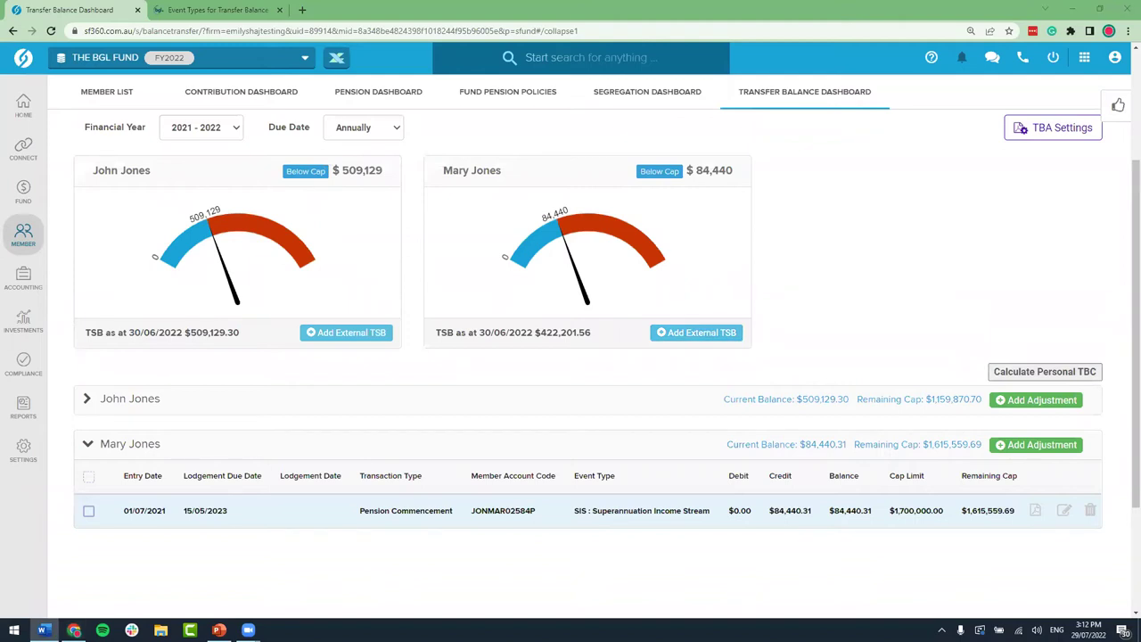
pyautogui.click(1049, 448)
pyautogui.scroll(-1, 402, 479)
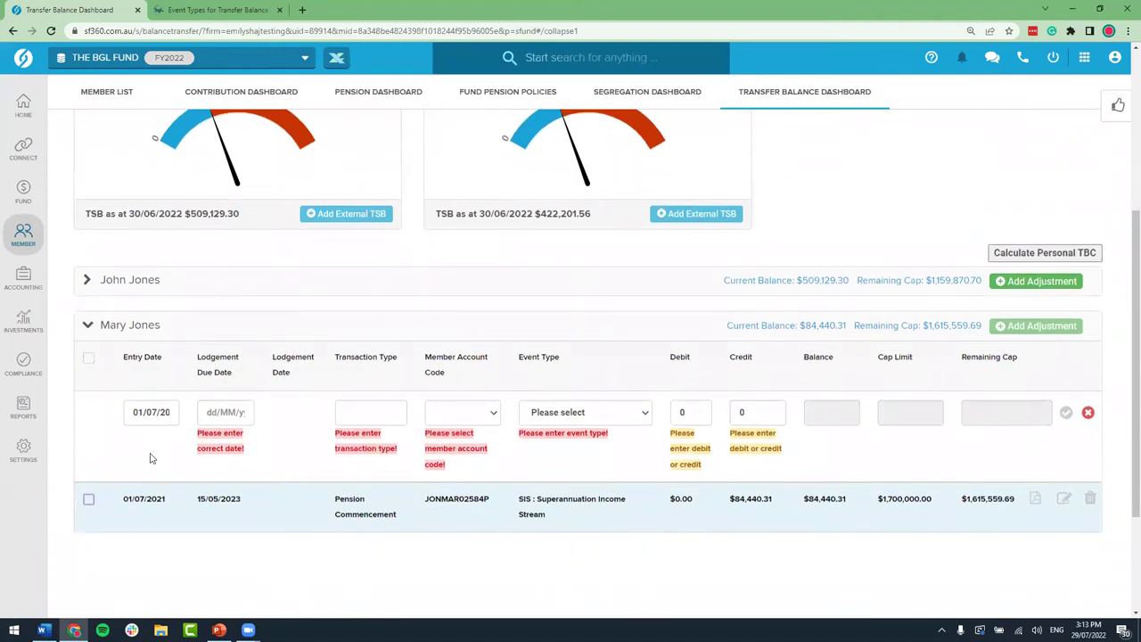
pyautogui.click(231, 412)
pyautogui.write('1')
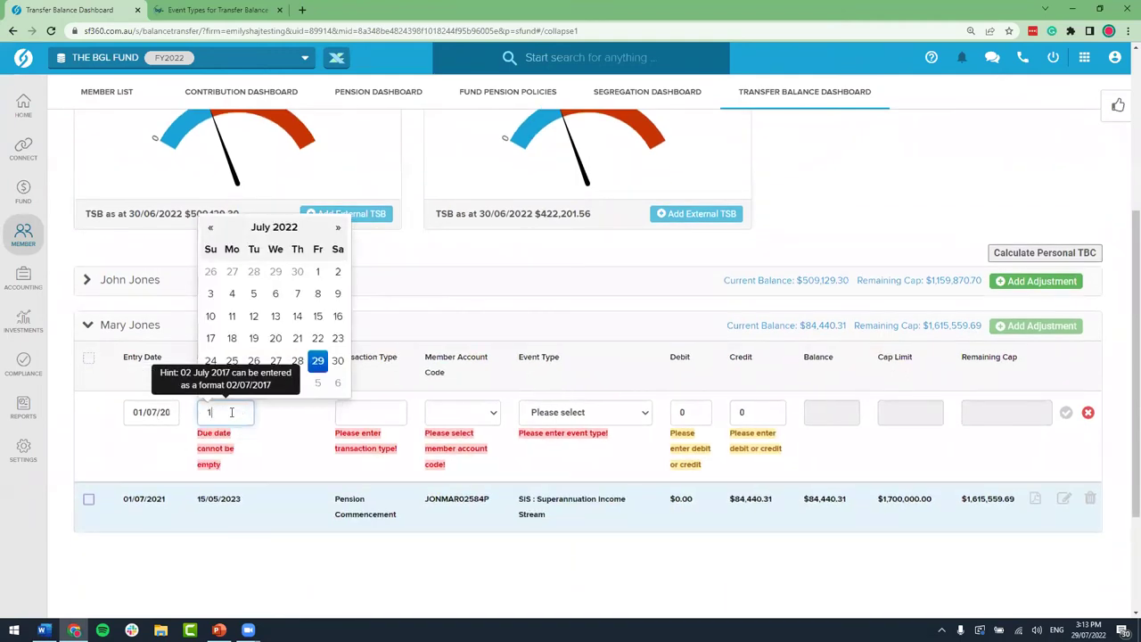
pyautogui.write('5052023')
# Step: Set the transaction type to External SIS and the member account code to EXTERNAL
pyautogui.click(366, 415)
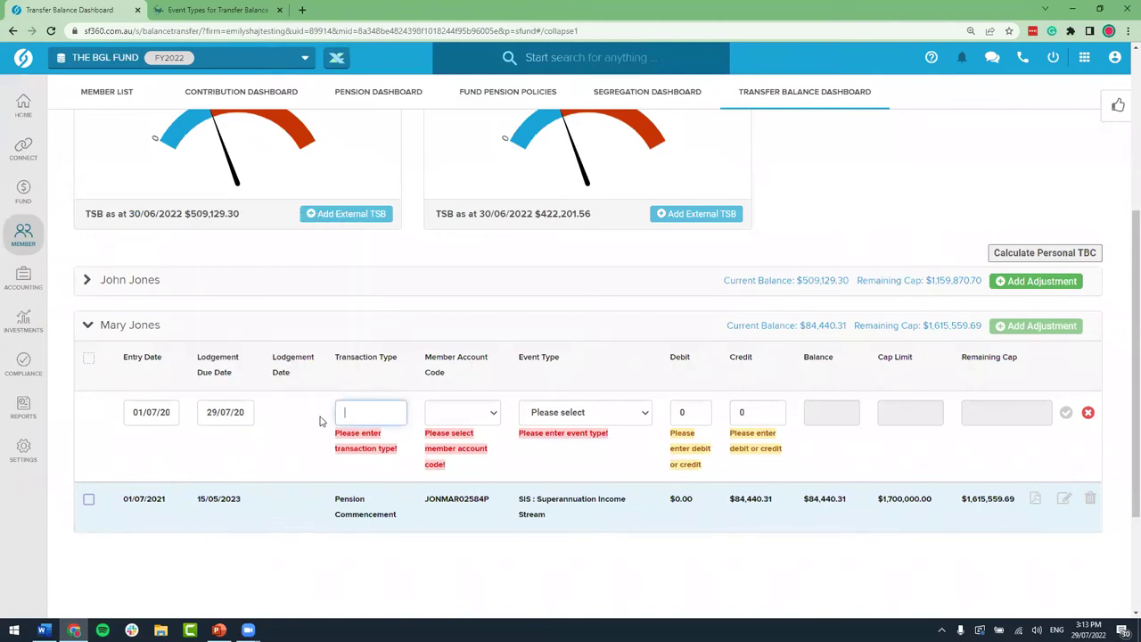
pyautogui.write('Opening')
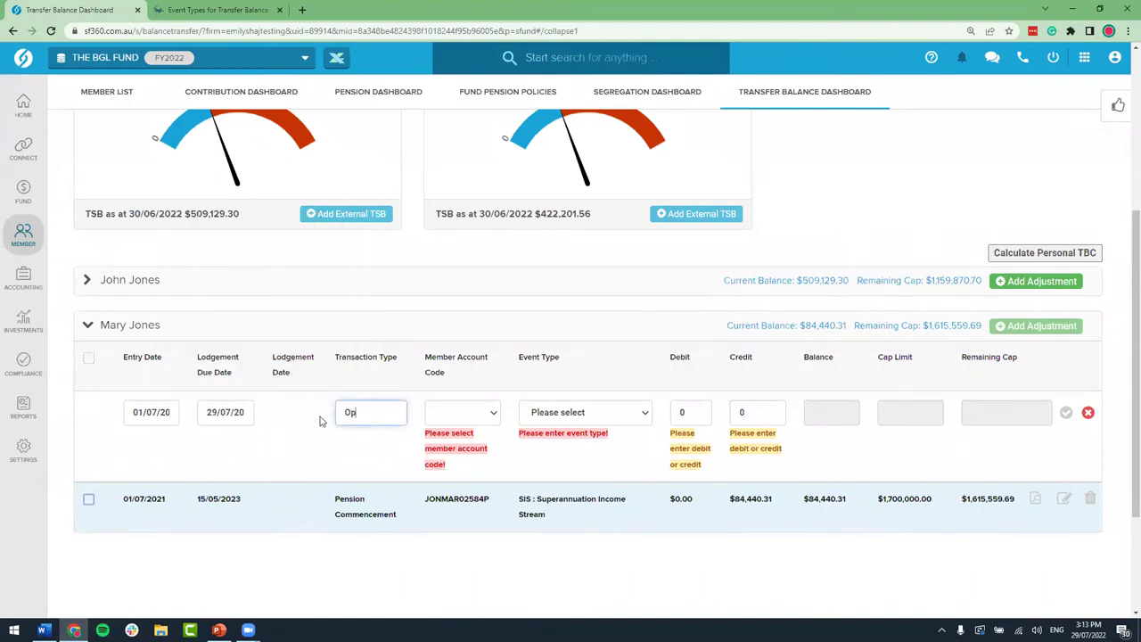
pyautogui.press('BackSpace')
pyautogui.press('BackSpace')
pyautogui.press('BackSpace')
pyautogui.press('BackSpace')
pyautogui.press('BackSpace')
pyautogui.press('BackSpace')
pyautogui.press('BackSpace')
pyautogui.write('External SIS')
pyautogui.press('Tab')
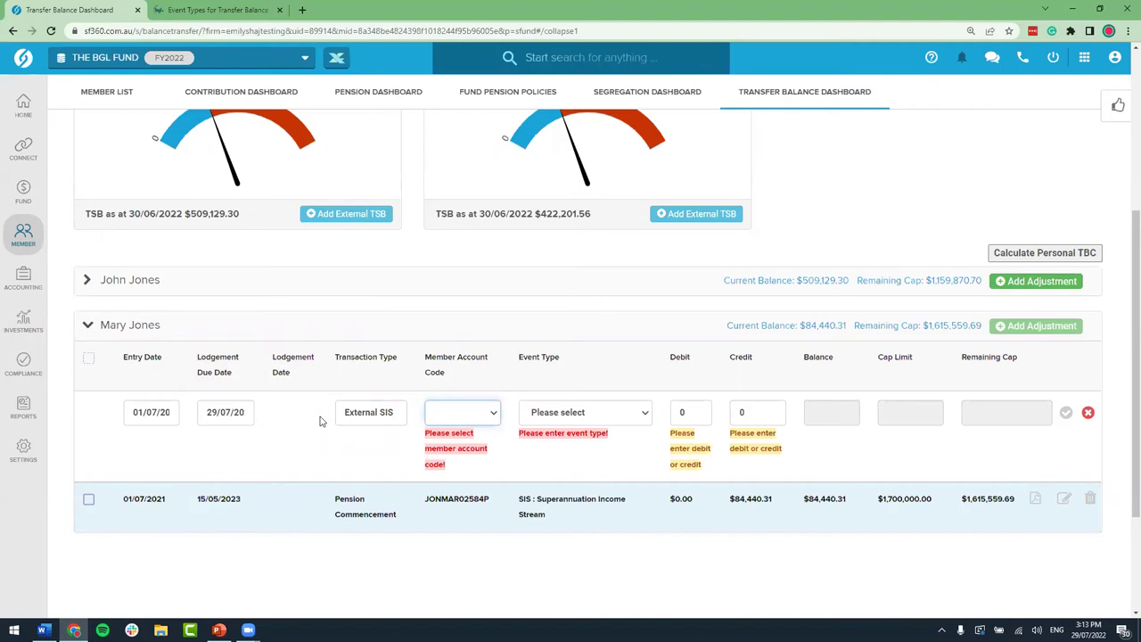
pyautogui.click(491, 418)
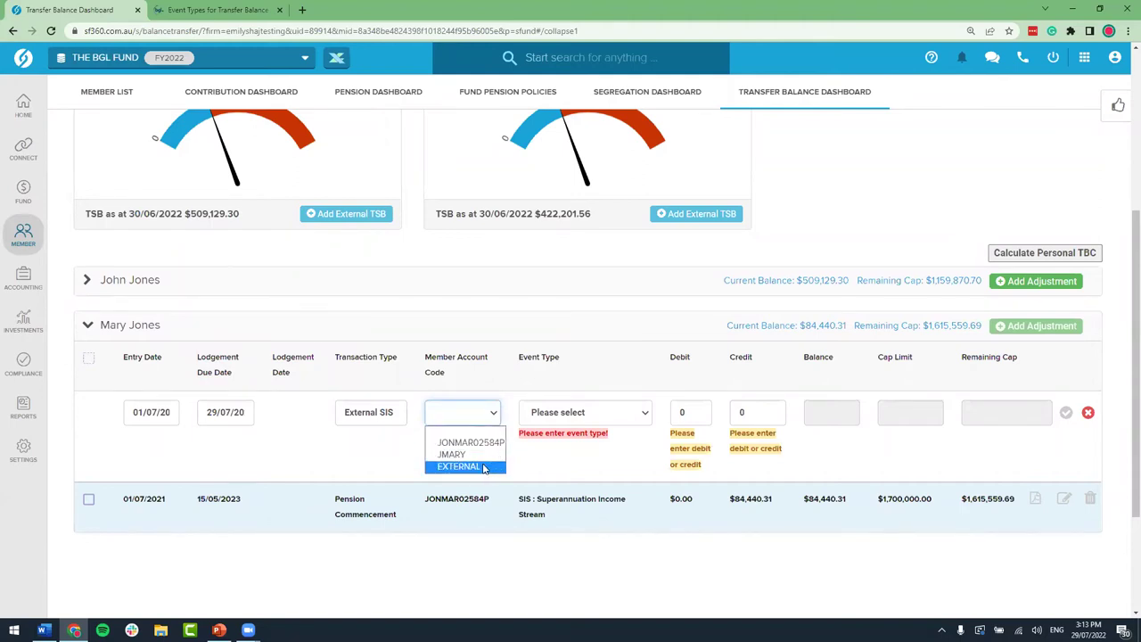
pyautogui.click(484, 467)
pyautogui.scroll(-1, 479, 474)
# Step: Give the external account code 1, type Account Based Pension and status Open
pyautogui.click(475, 397)
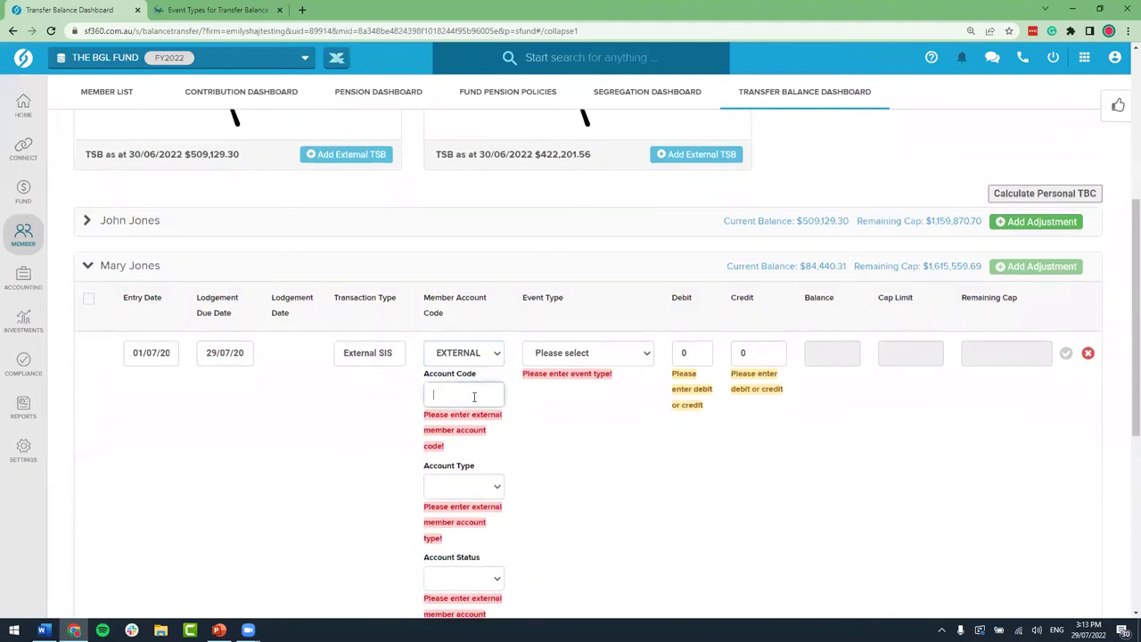
pyautogui.write('1')
pyautogui.scroll(-1, 472, 428)
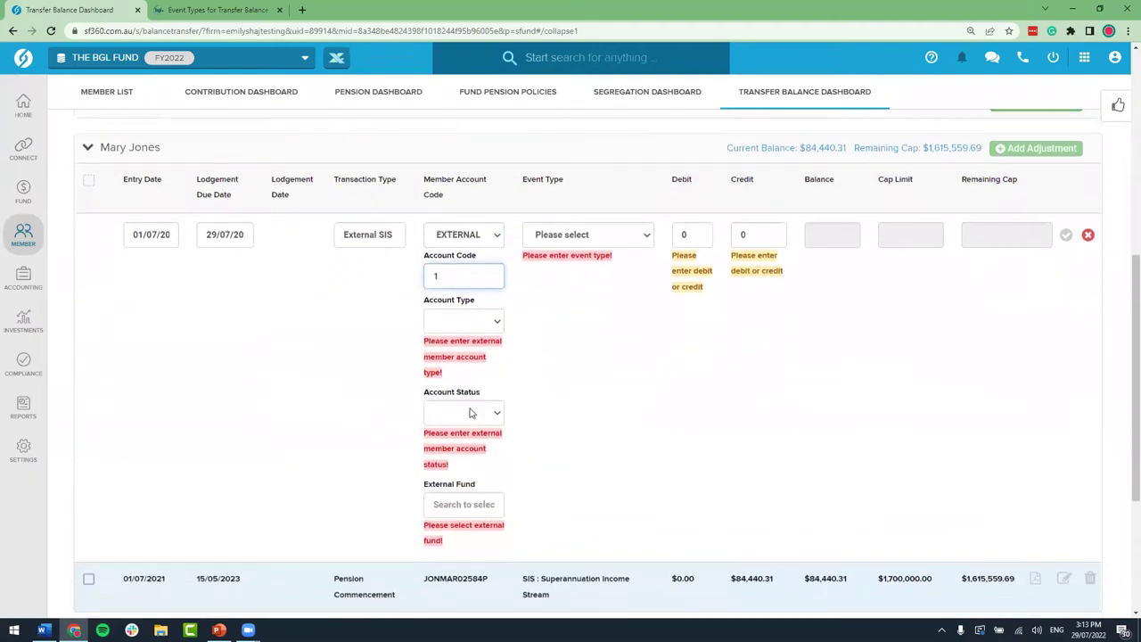
pyautogui.click(471, 323)
pyautogui.click(477, 351)
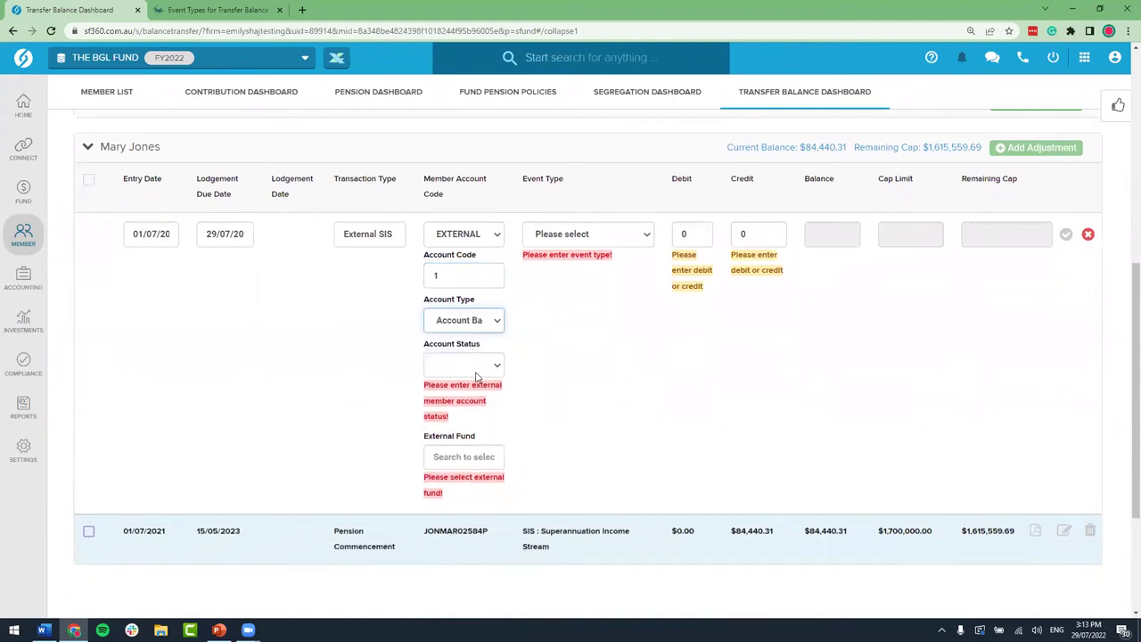
pyautogui.click(479, 365)
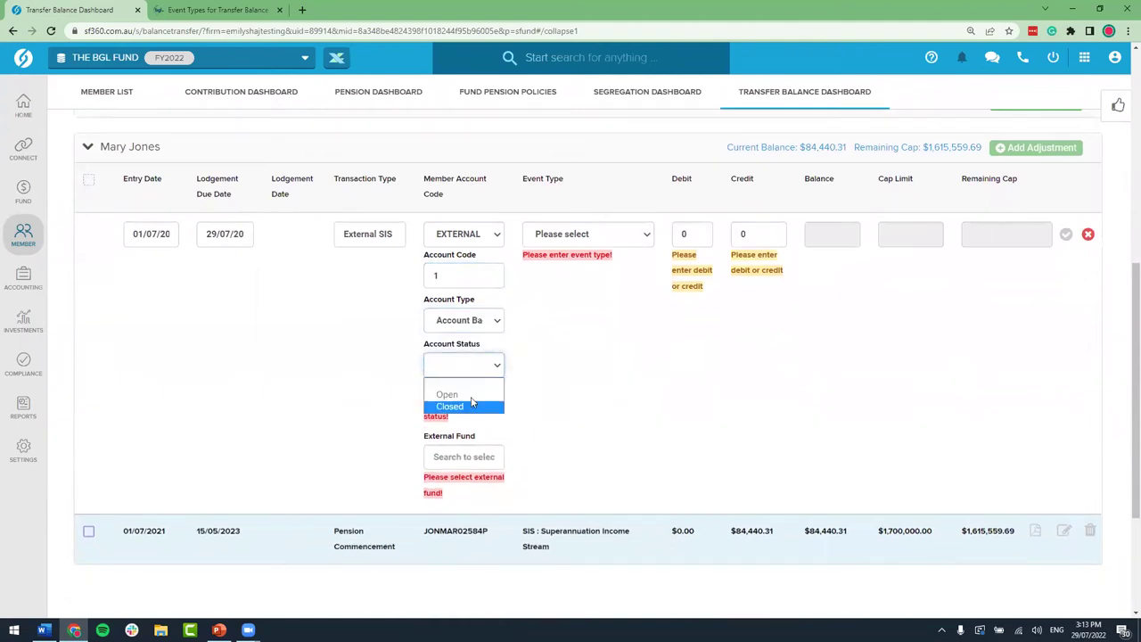
pyautogui.click(470, 395)
# Step: Search for and select BGL Corporate Solutions as the external fund, then open the event types
pyautogui.click(469, 408)
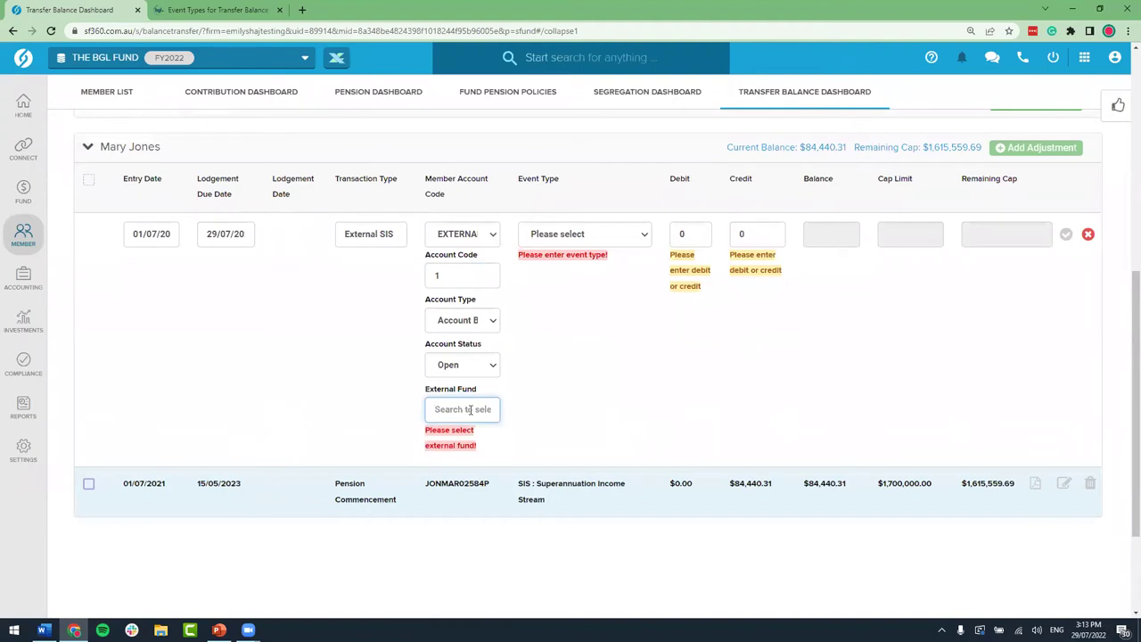
pyautogui.write('bgl corpora')
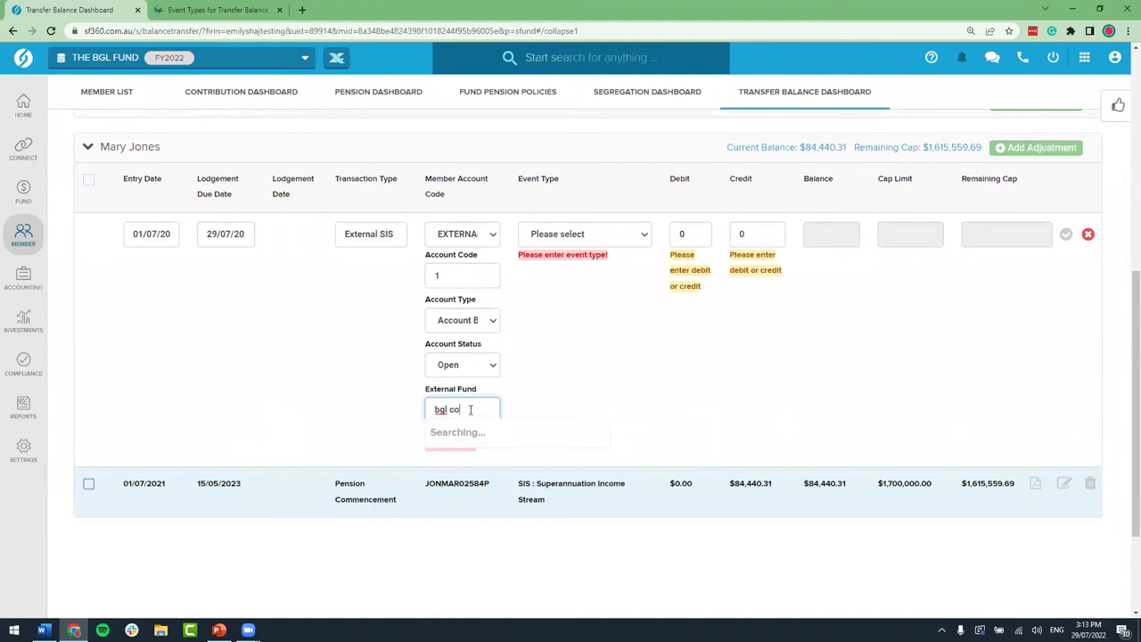
pyautogui.press('BackSpace')
pyautogui.press('BackSpace')
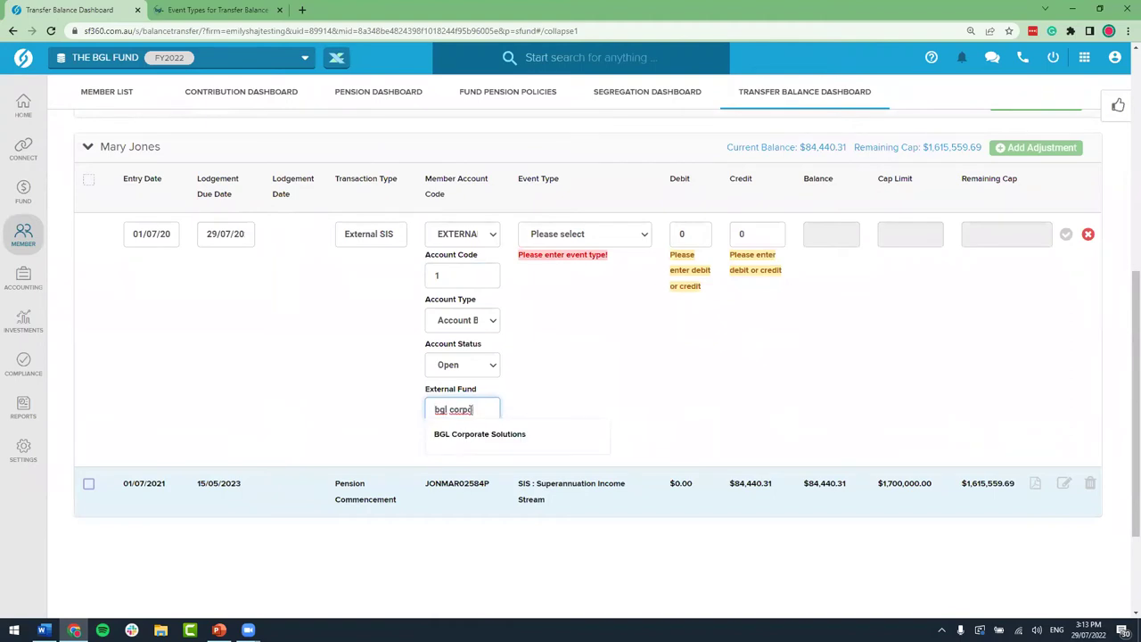
pyautogui.click(505, 436)
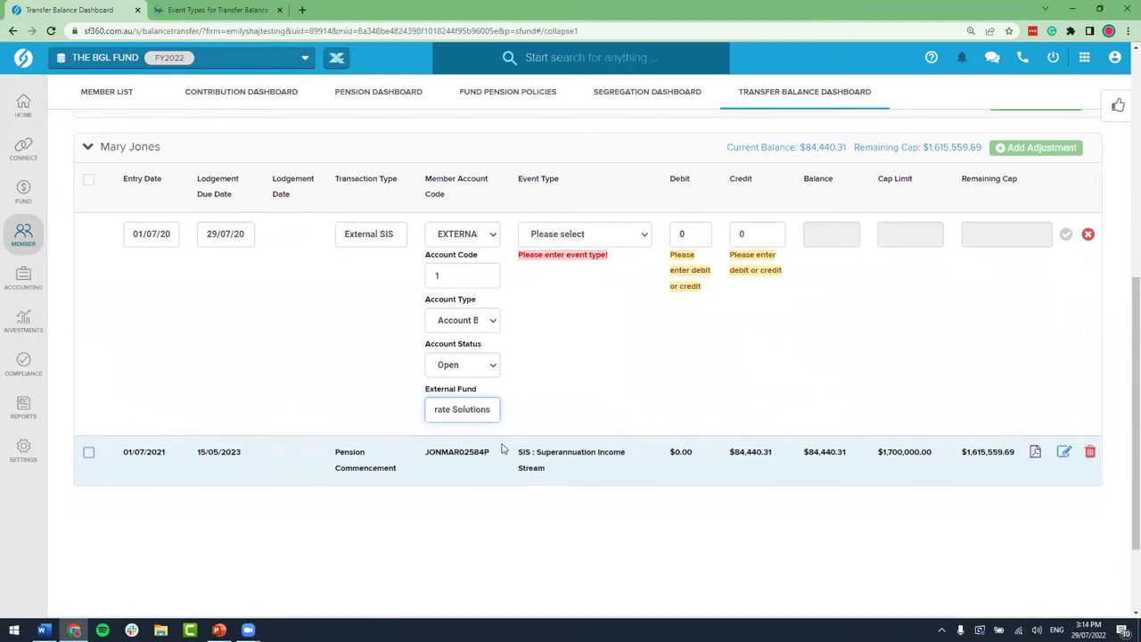
pyautogui.click(628, 235)
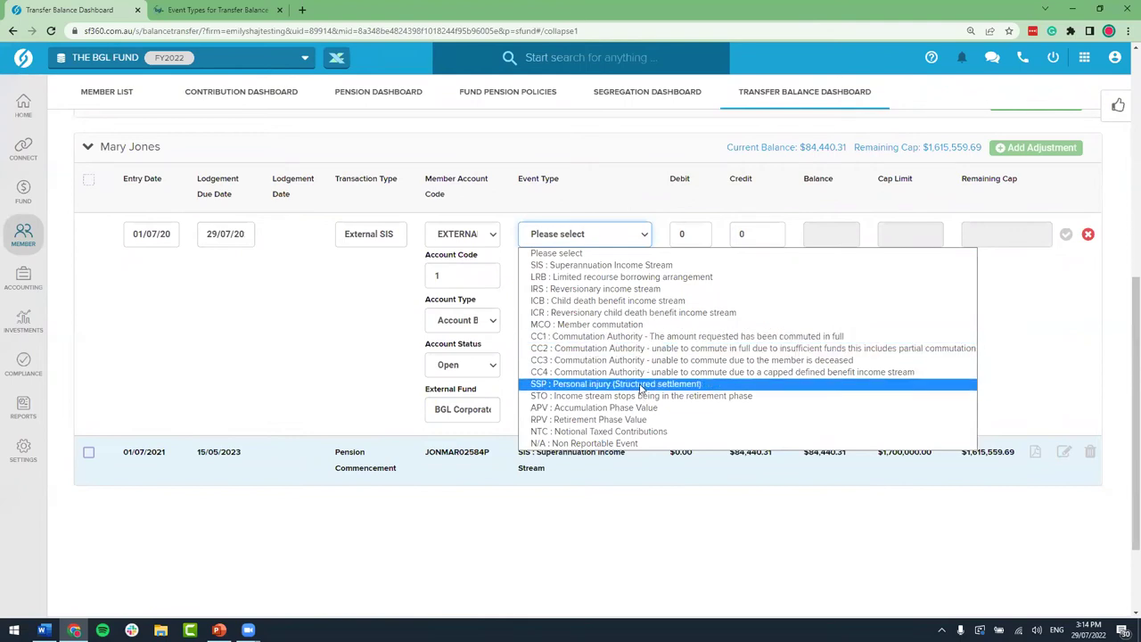
# Step: Choose SIS: Superannuation Income Stream, enter the credit and save, raising Mary's balance to $284,440.31
pyautogui.click(633, 265)
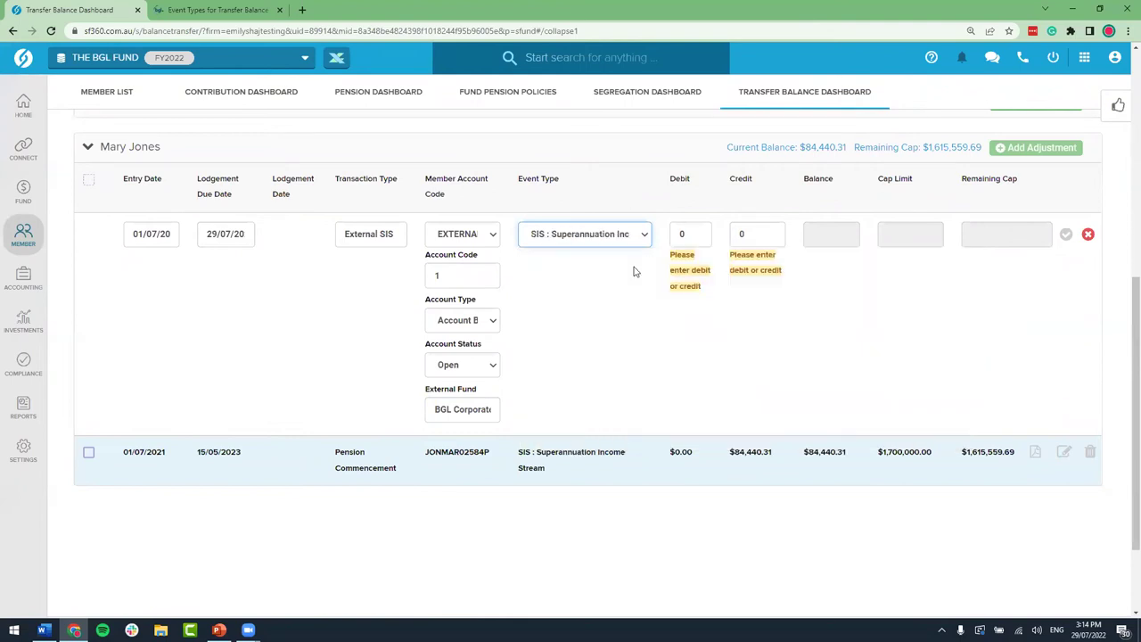
pyautogui.click(741, 234)
pyautogui.write('15')
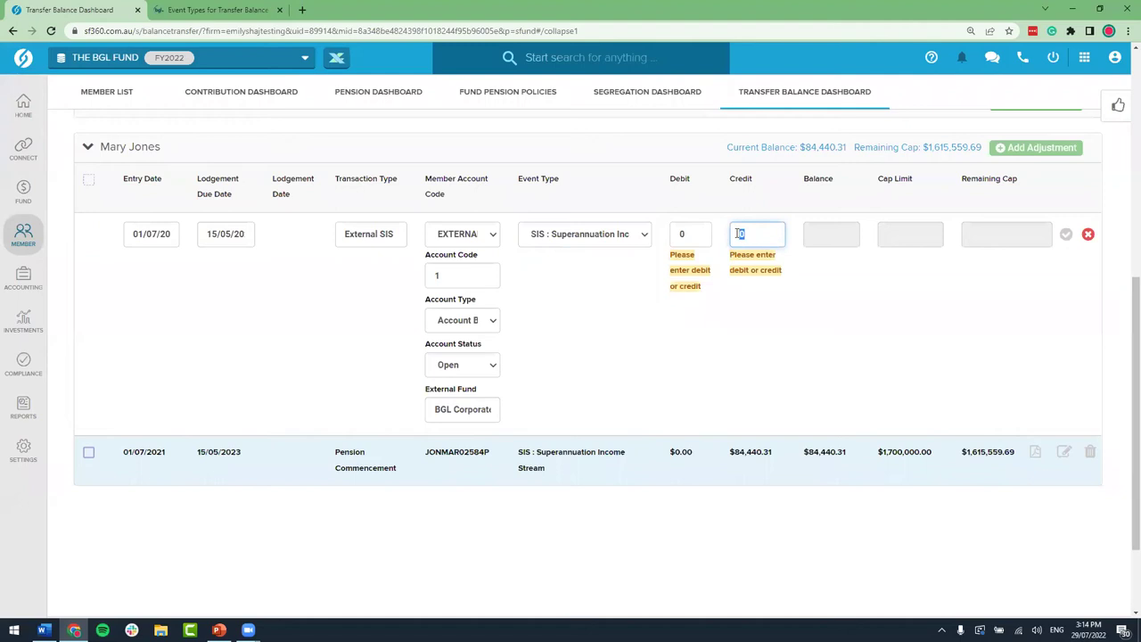
pyautogui.write('00000')
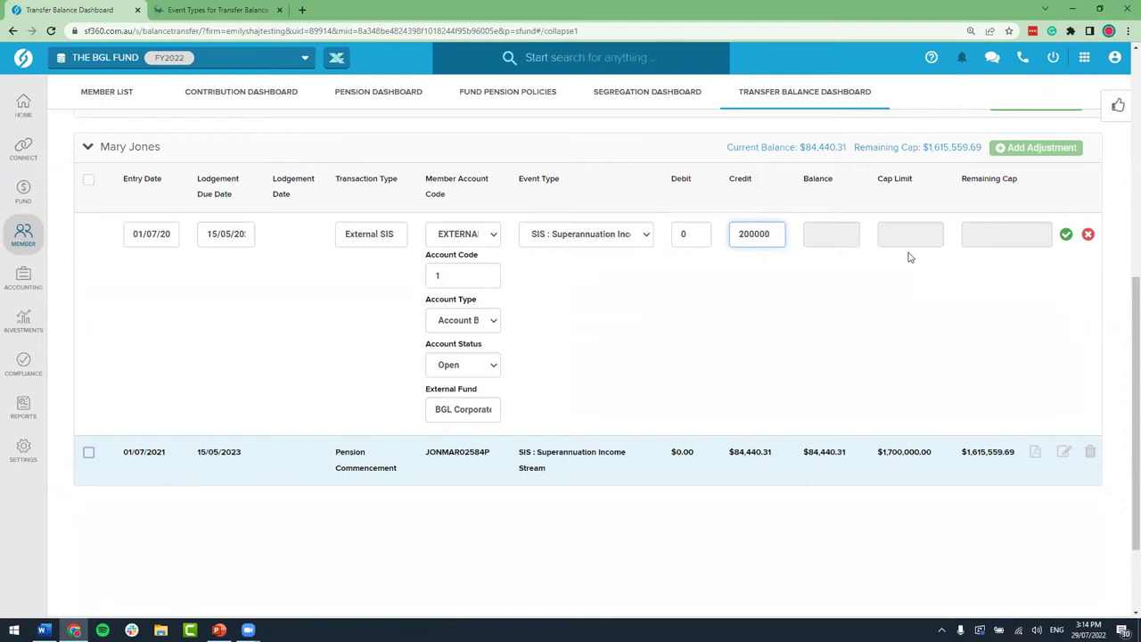
pyautogui.click(1066, 233)
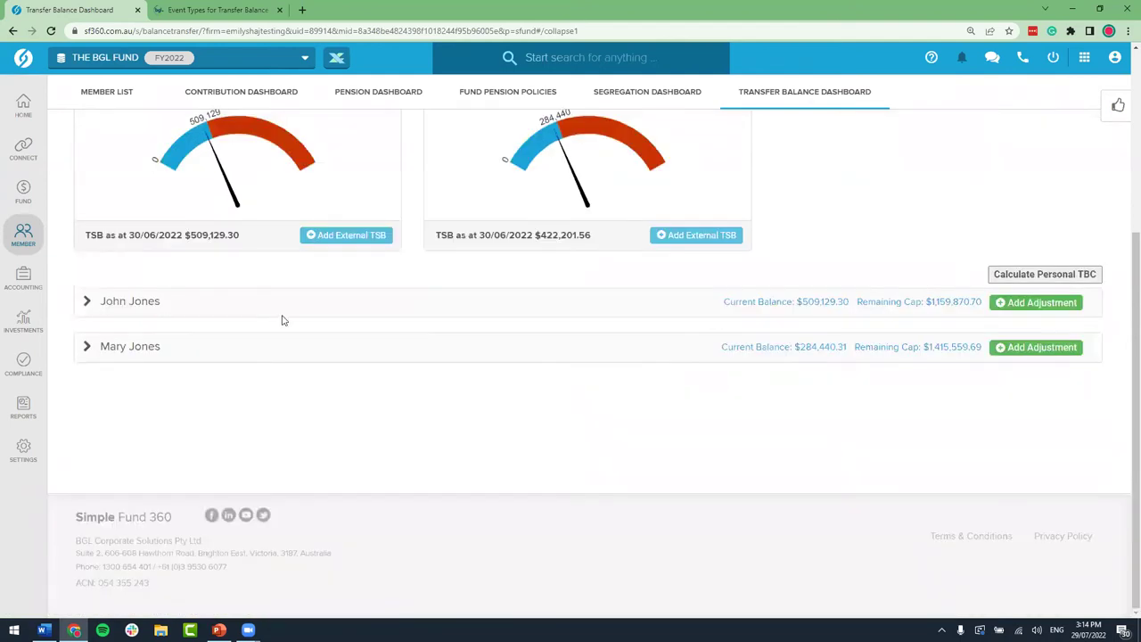
pyautogui.click(126, 347)
pyautogui.scroll(-1, 447, 362)
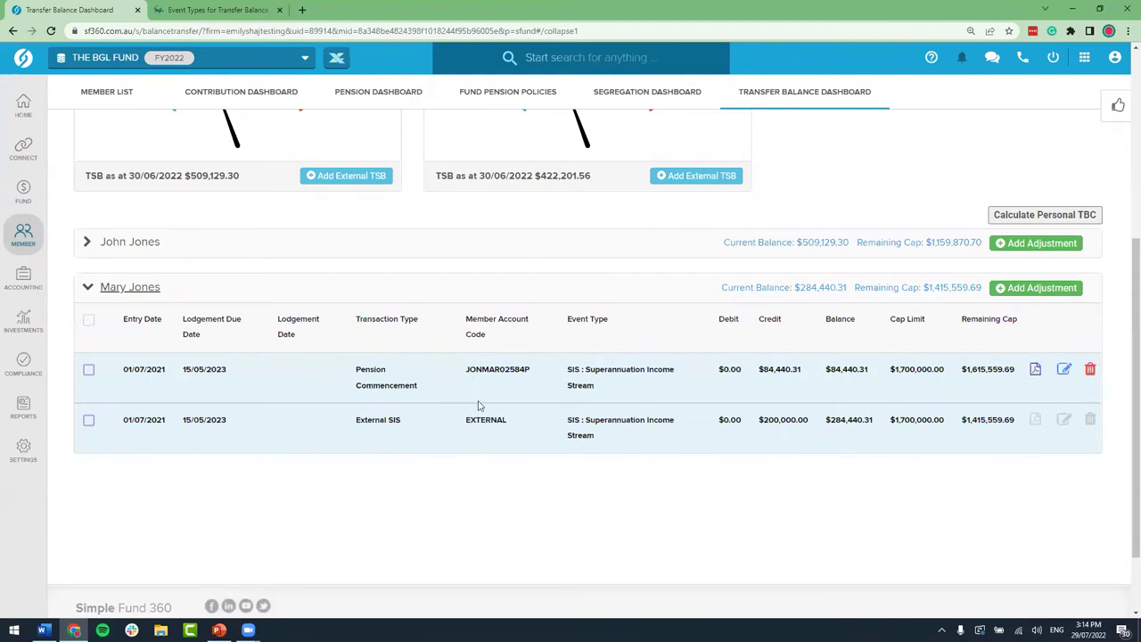
pyautogui.scroll(2, 624, 349)
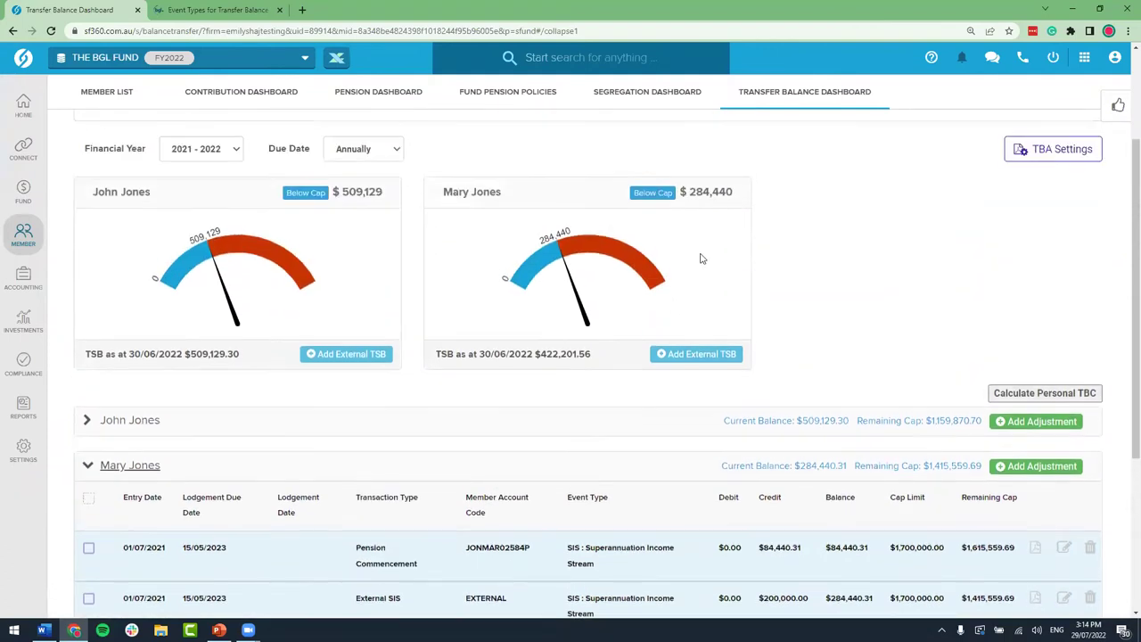
pyautogui.moveTo(690, 192); pyautogui.dragTo(733, 192)
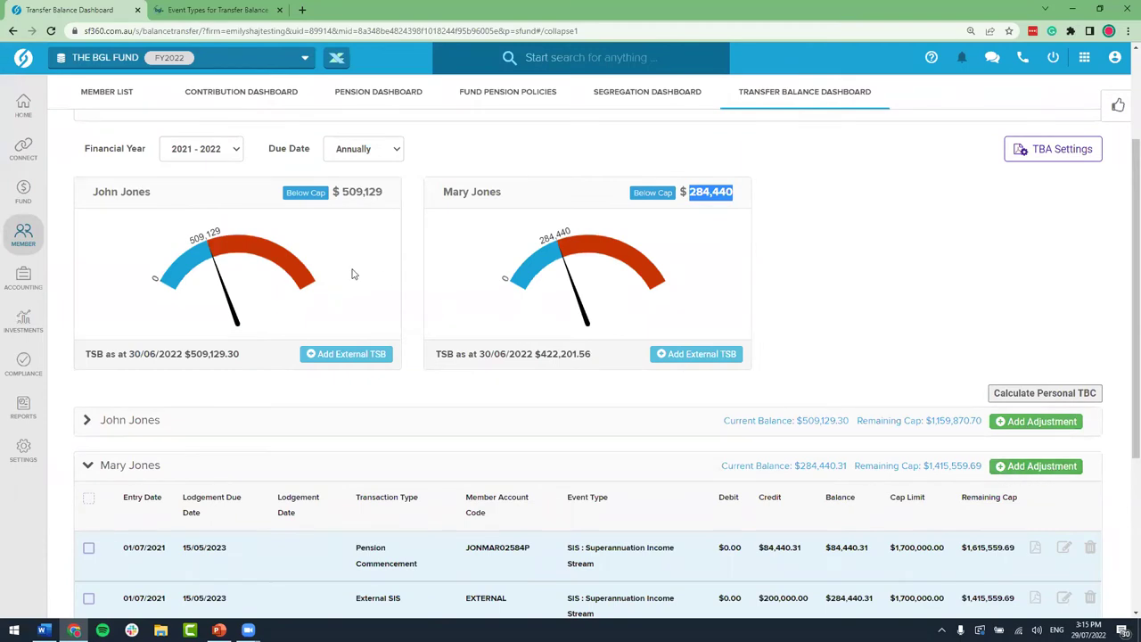
pyautogui.click(235, 153)
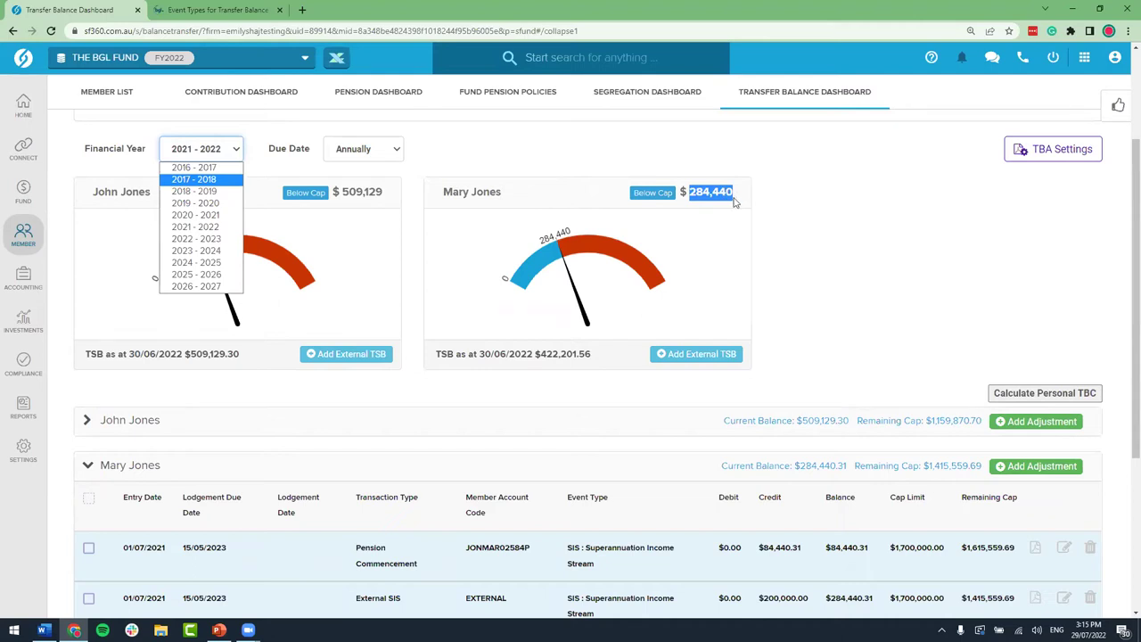
pyautogui.click(774, 208)
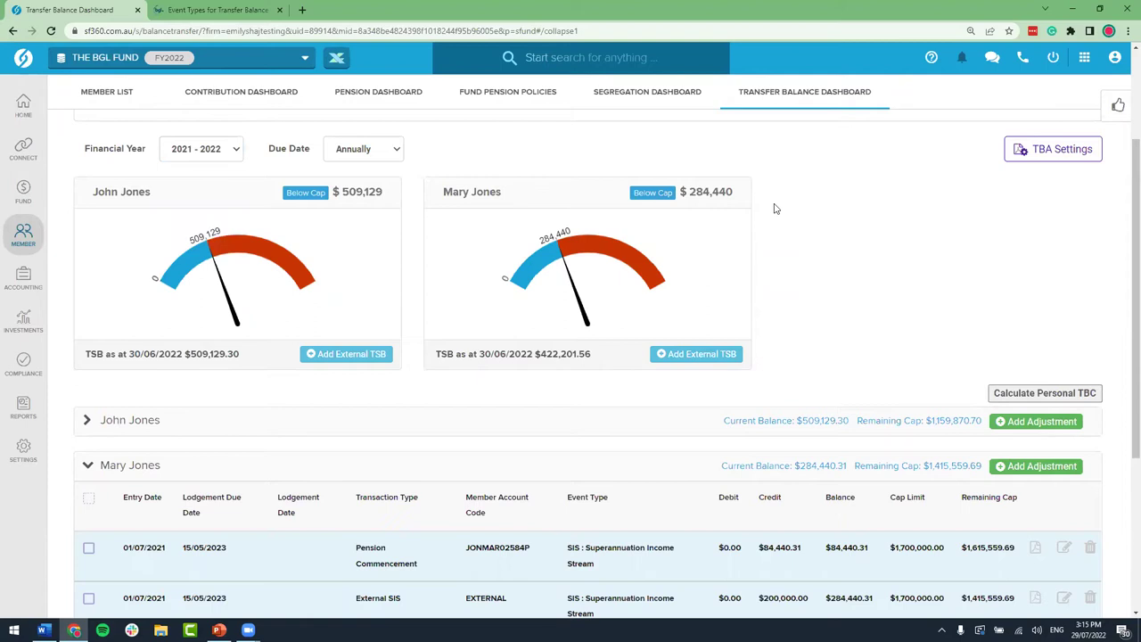
pyautogui.scroll(-2, 775, 208)
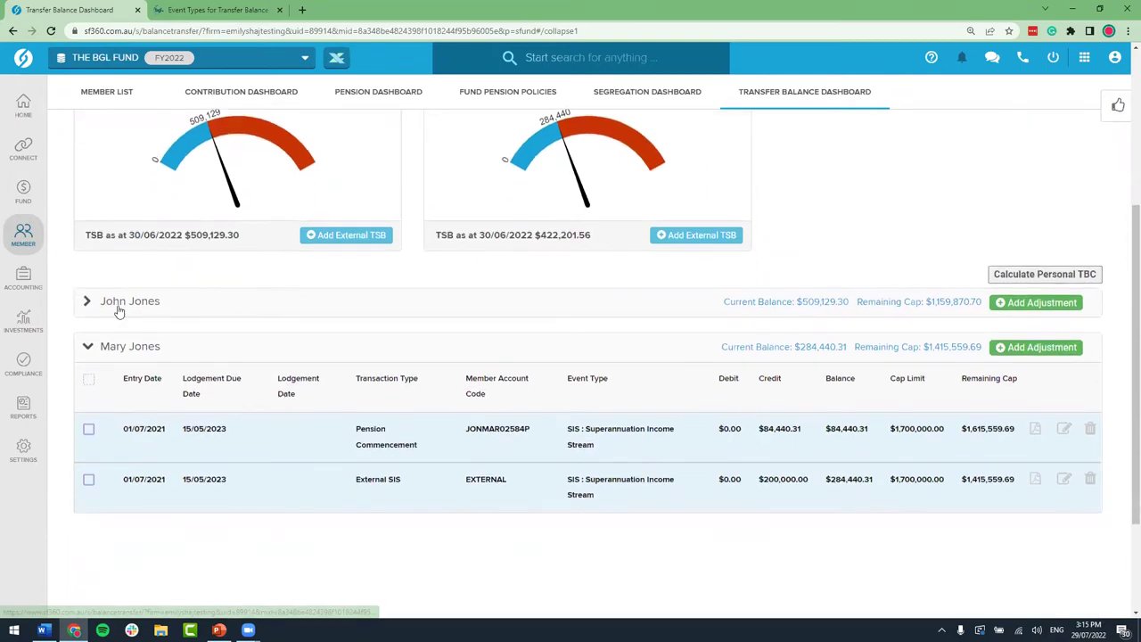
# Step: Expand the first member's entries and highlight the N/A event type and Opening Balance transaction type
pyautogui.click(143, 304)
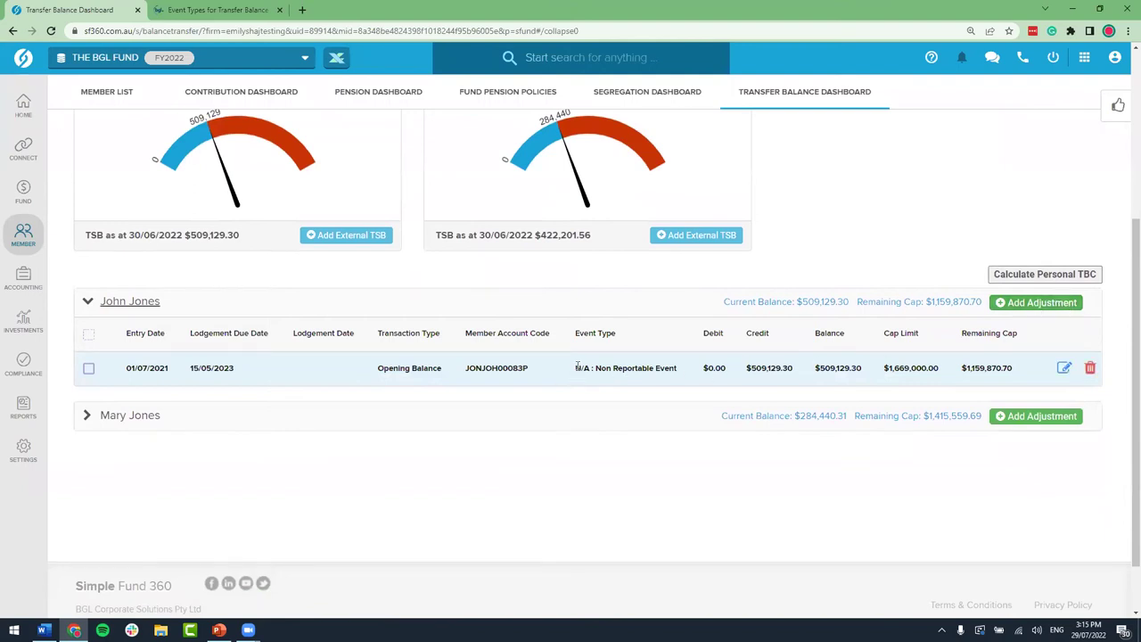
pyautogui.moveTo(576, 368); pyautogui.dragTo(678, 375)
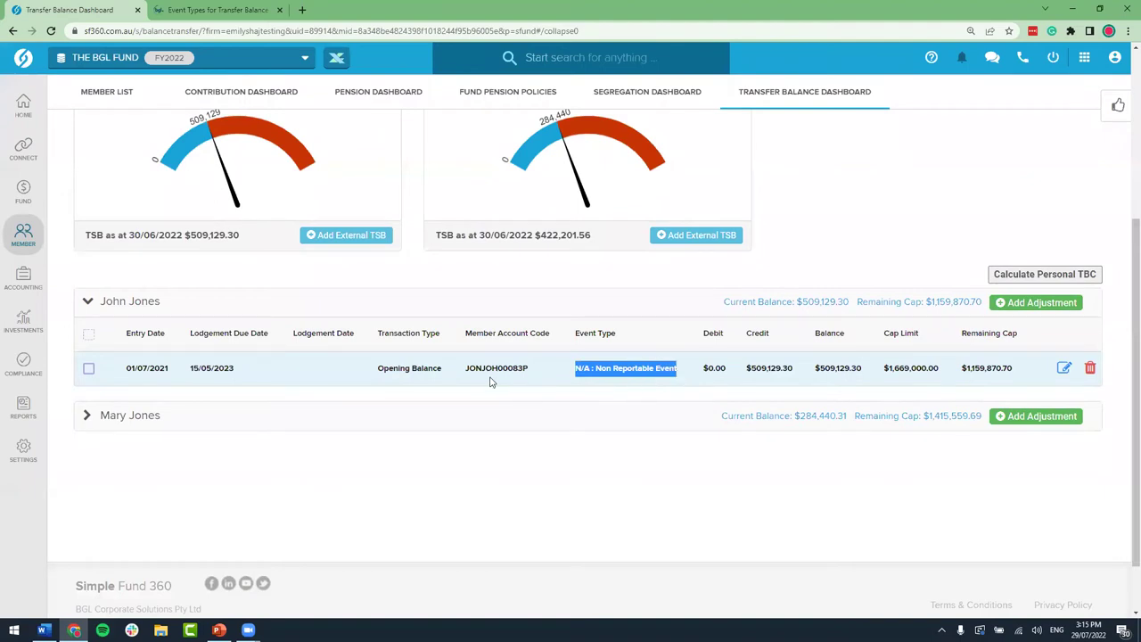
pyautogui.moveTo(378, 367); pyautogui.dragTo(442, 369)
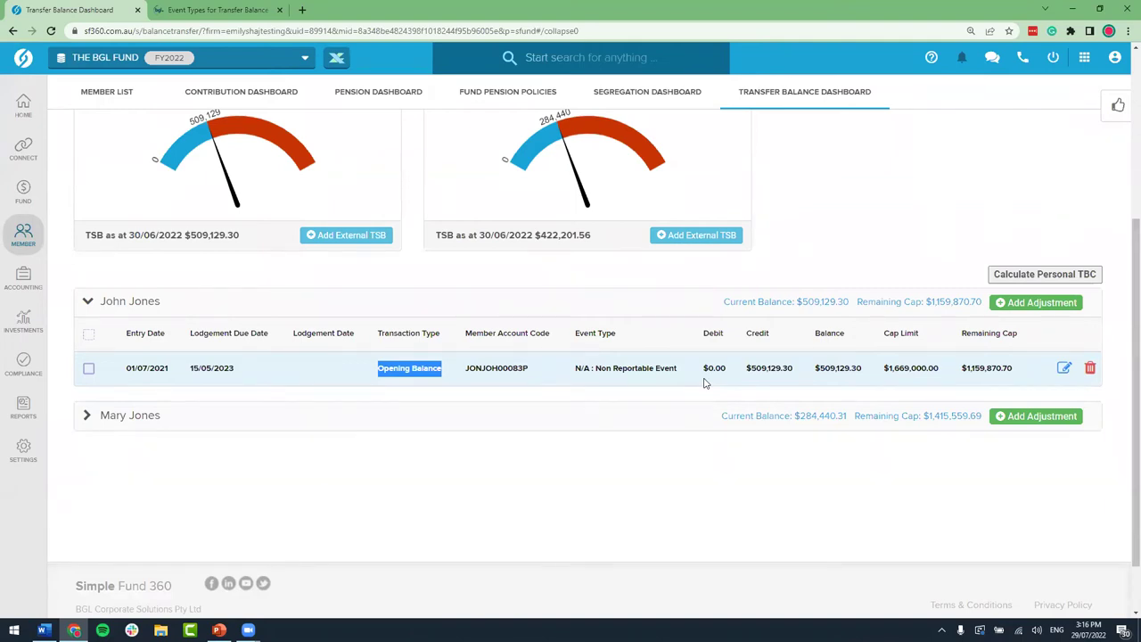
pyautogui.scroll(1, 706, 373)
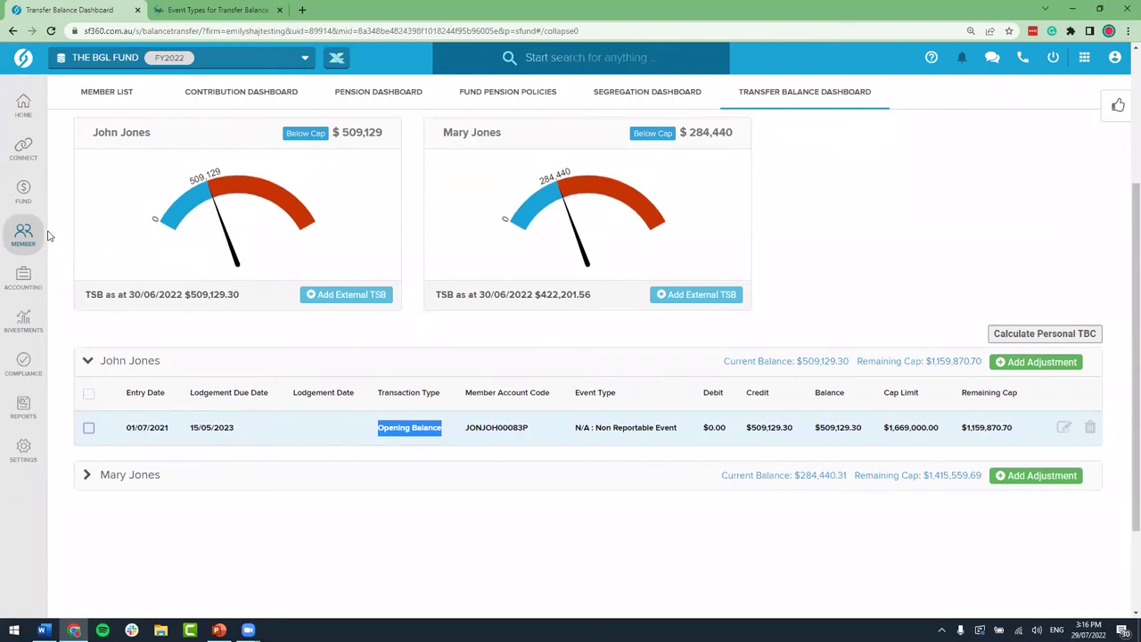
# Step: Open the fund's Member List and show the Member Transactions dropdown
pyautogui.moveTo(27, 234)
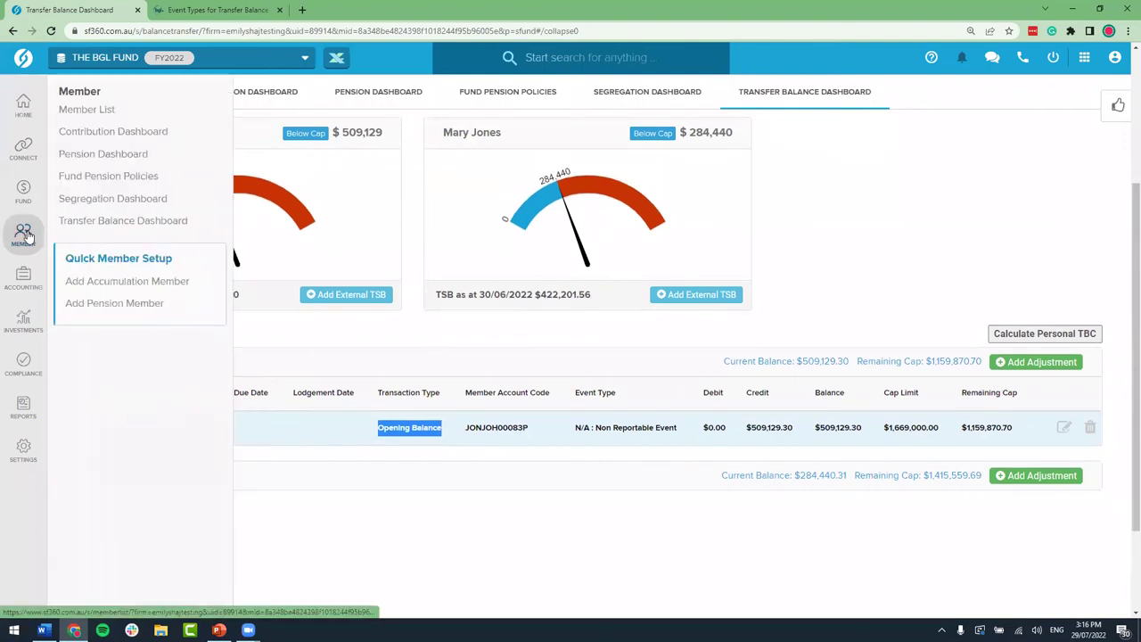
pyautogui.click(107, 114)
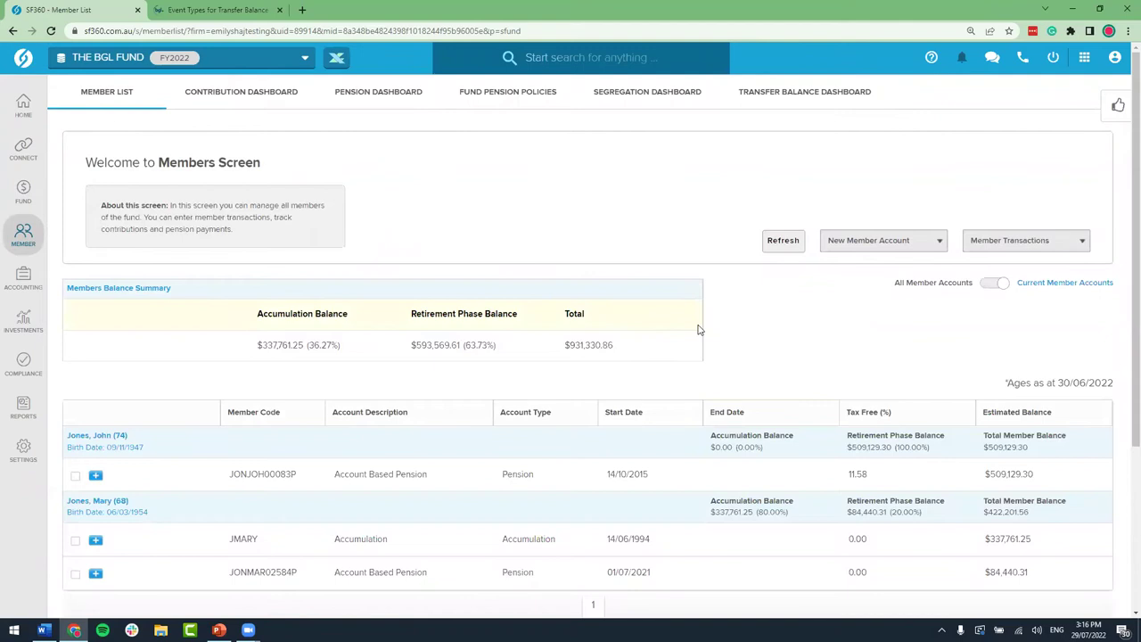
pyautogui.click(1074, 246)
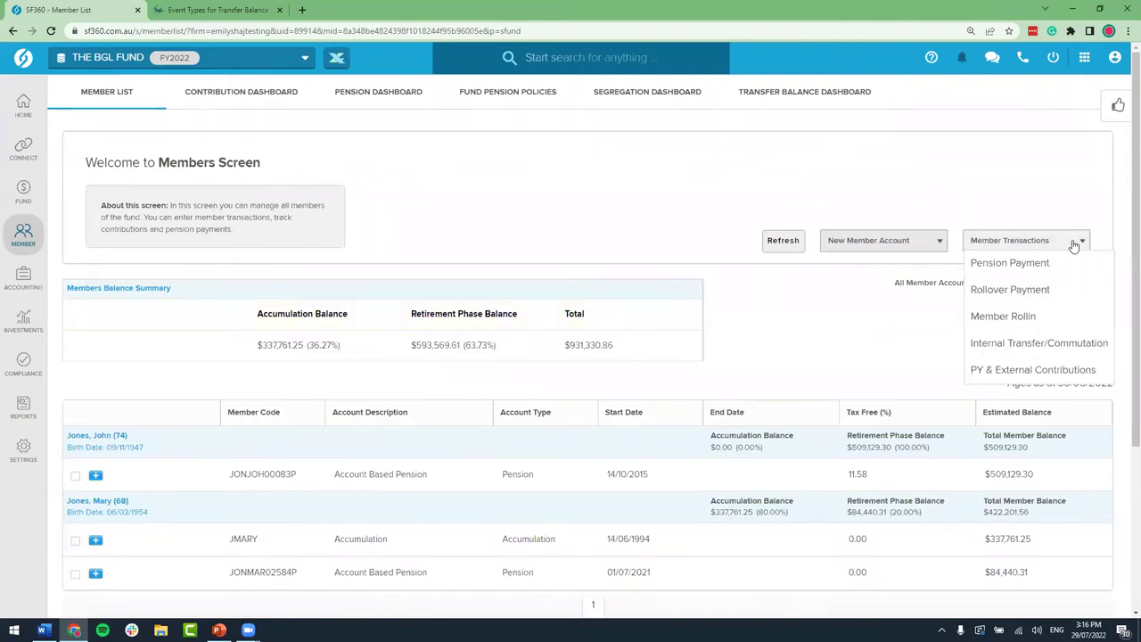
# Step: Start an Internal Transfer/Commutation of the first member's pension account dated 01/07/2021
pyautogui.click(1049, 345)
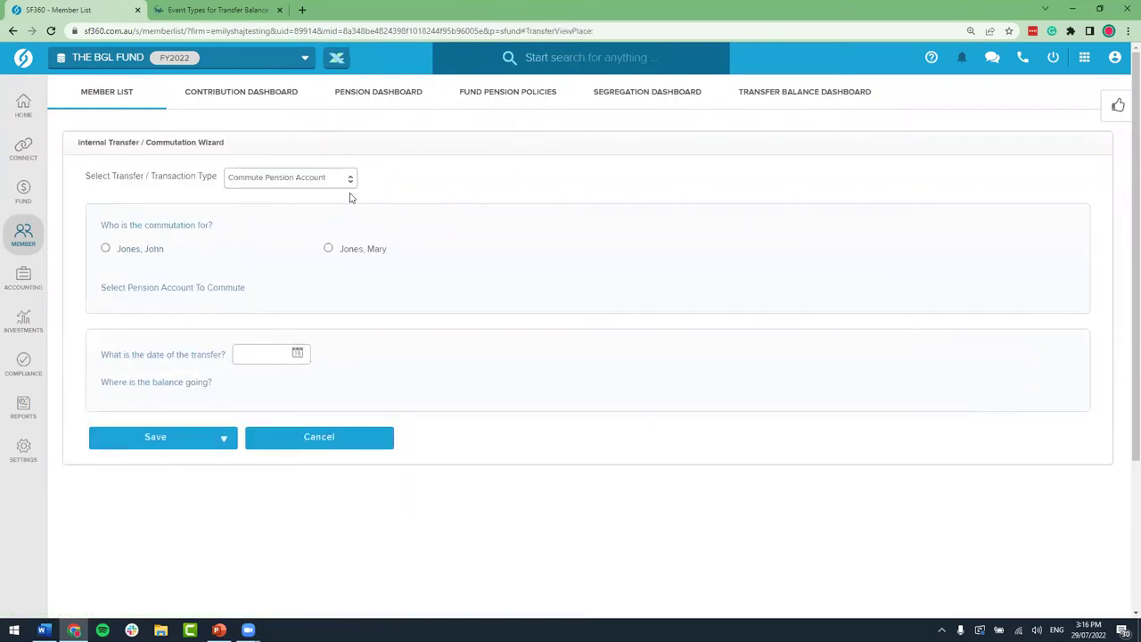
pyautogui.click(105, 248)
pyautogui.click(109, 312)
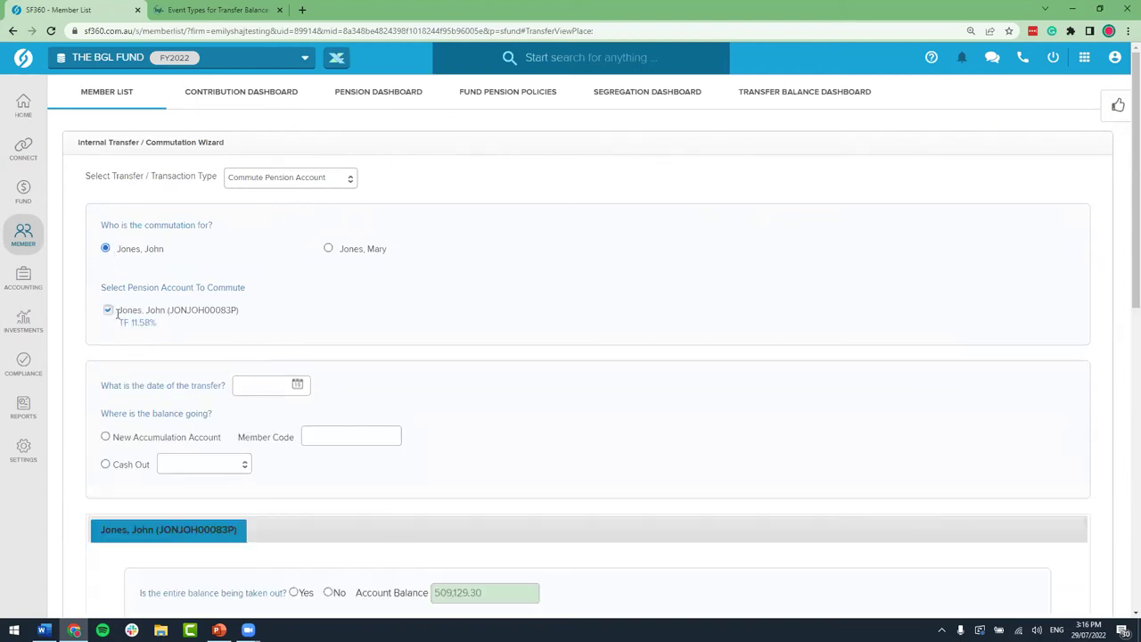
pyautogui.scroll(-1, 272, 367)
pyautogui.click(267, 329)
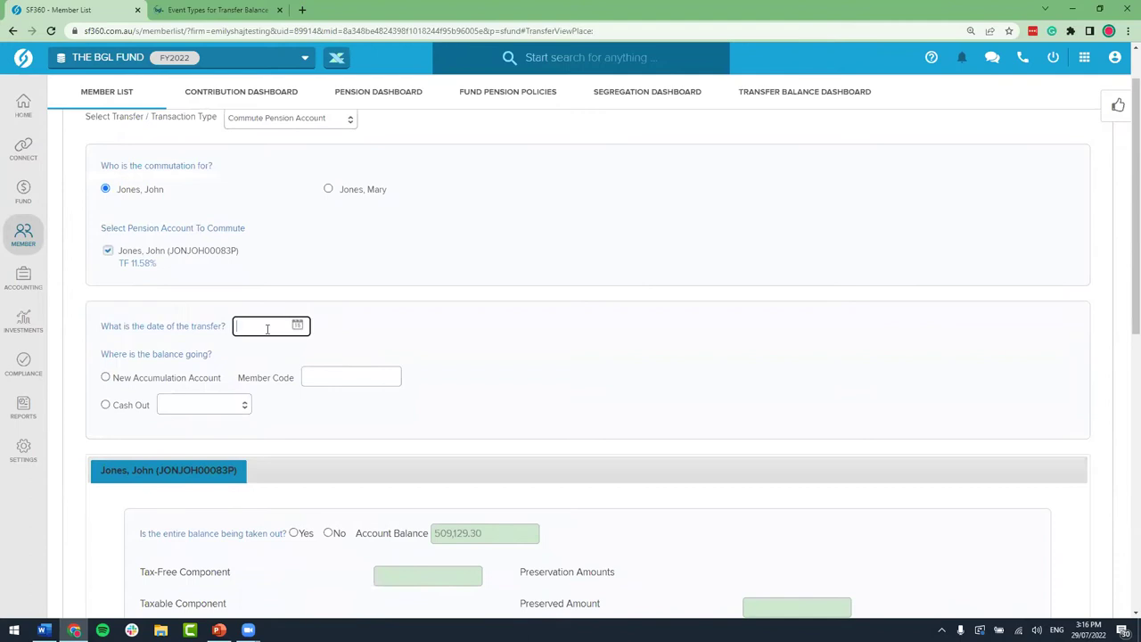
pyautogui.write('01/07/2021')
pyautogui.click(371, 314)
# Step: Send a partial commutation of 20 to a new accumulation account with an edited member code
pyautogui.scroll(-2, 371, 313)
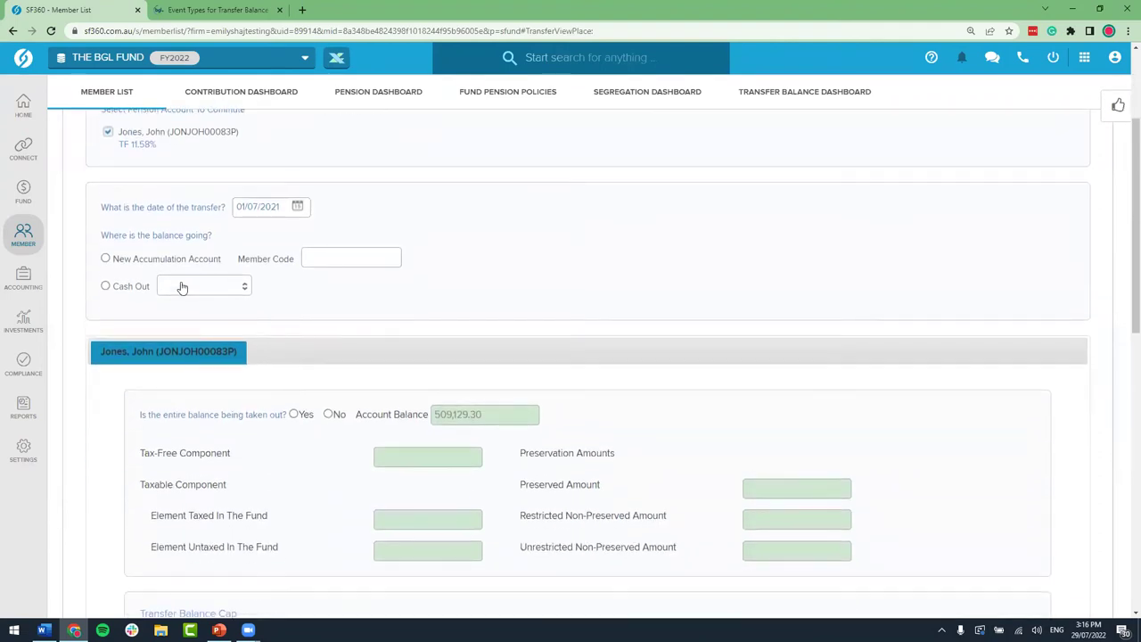
pyautogui.click(105, 258)
pyautogui.moveTo(307, 257); pyautogui.dragTo(368, 256)
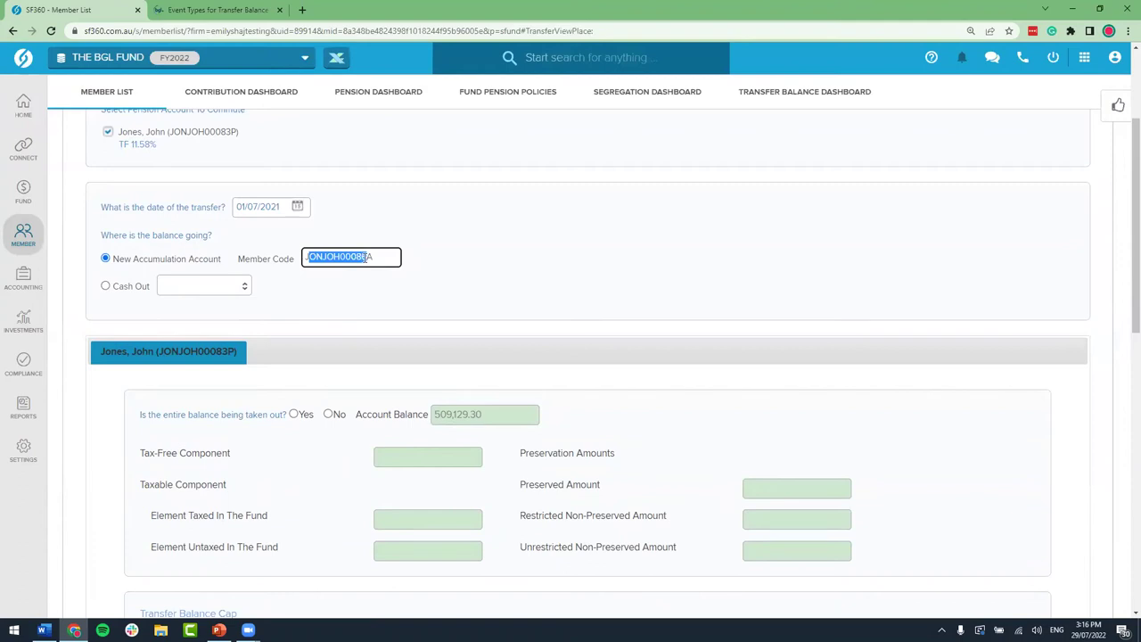
pyautogui.press('BackSpace')
pyautogui.write('JA')
pyautogui.click(461, 252)
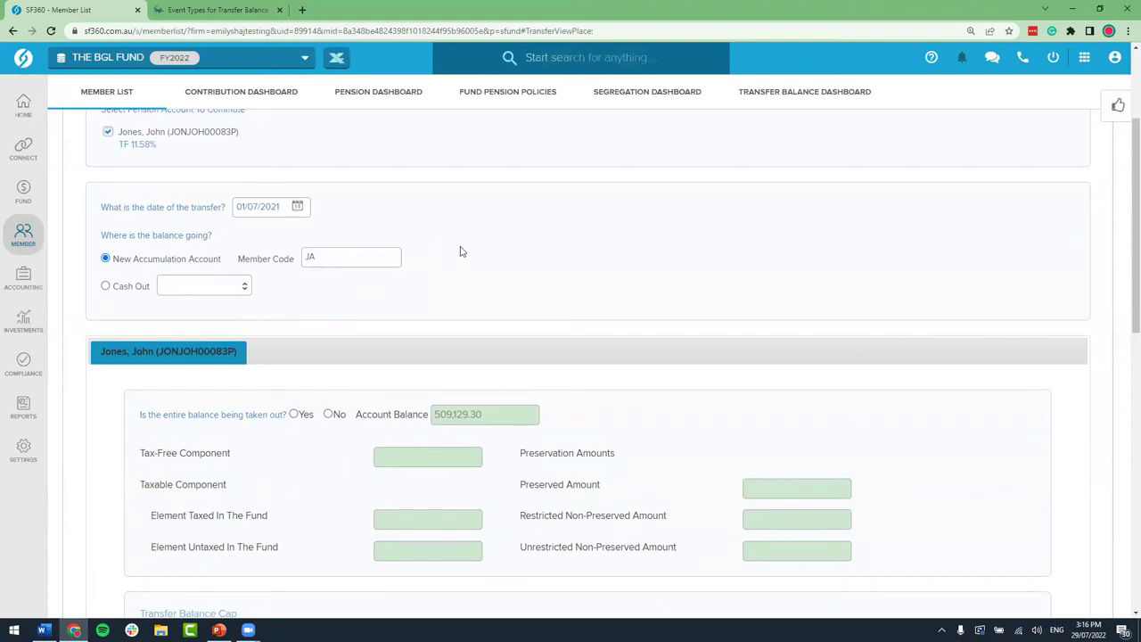
pyautogui.scroll(-2, 461, 253)
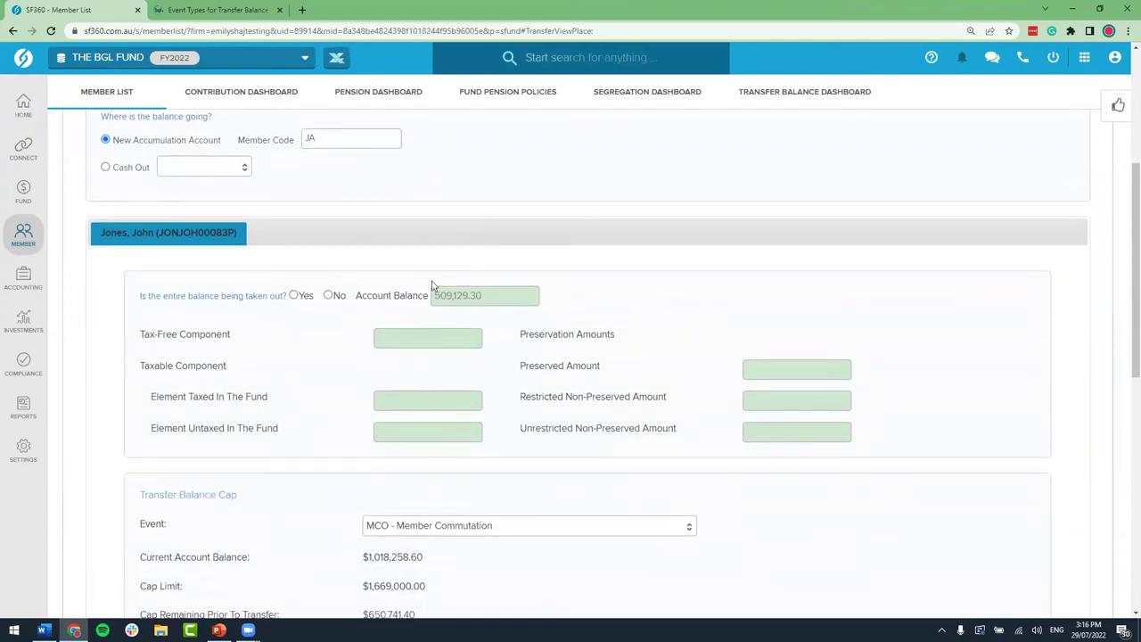
pyautogui.click(332, 297)
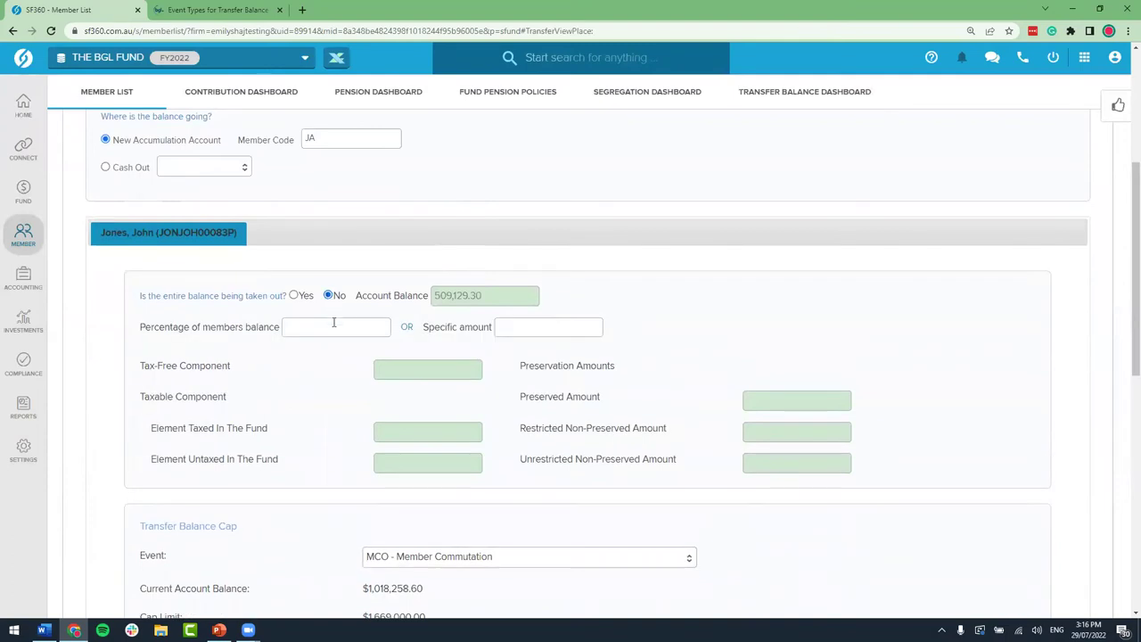
pyautogui.click(526, 326)
pyautogui.write('20')
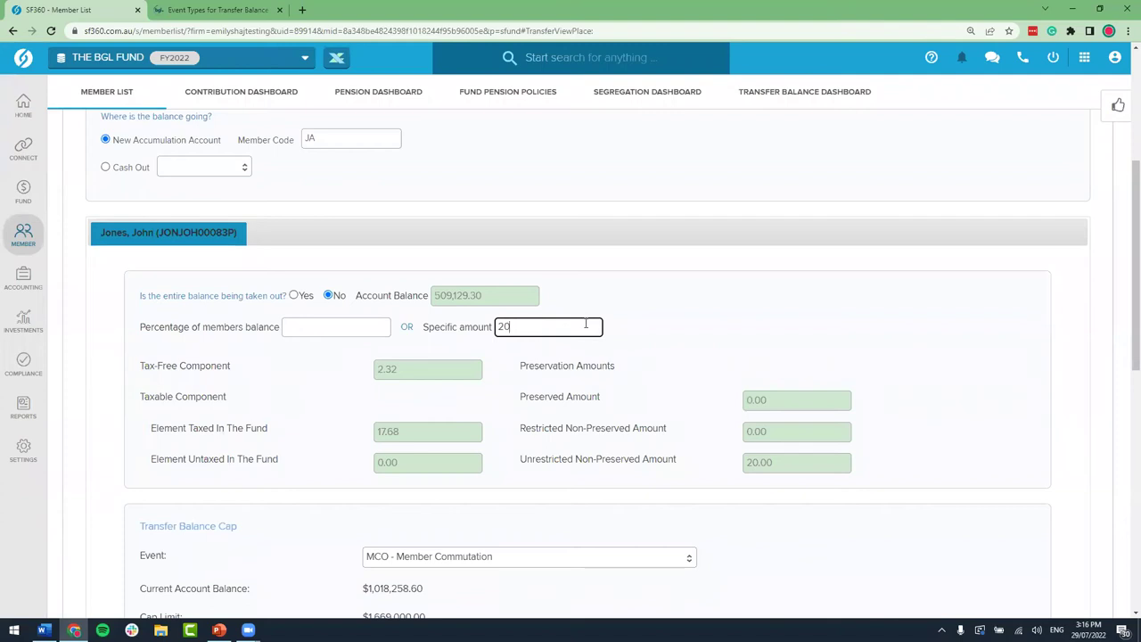
pyautogui.click(671, 320)
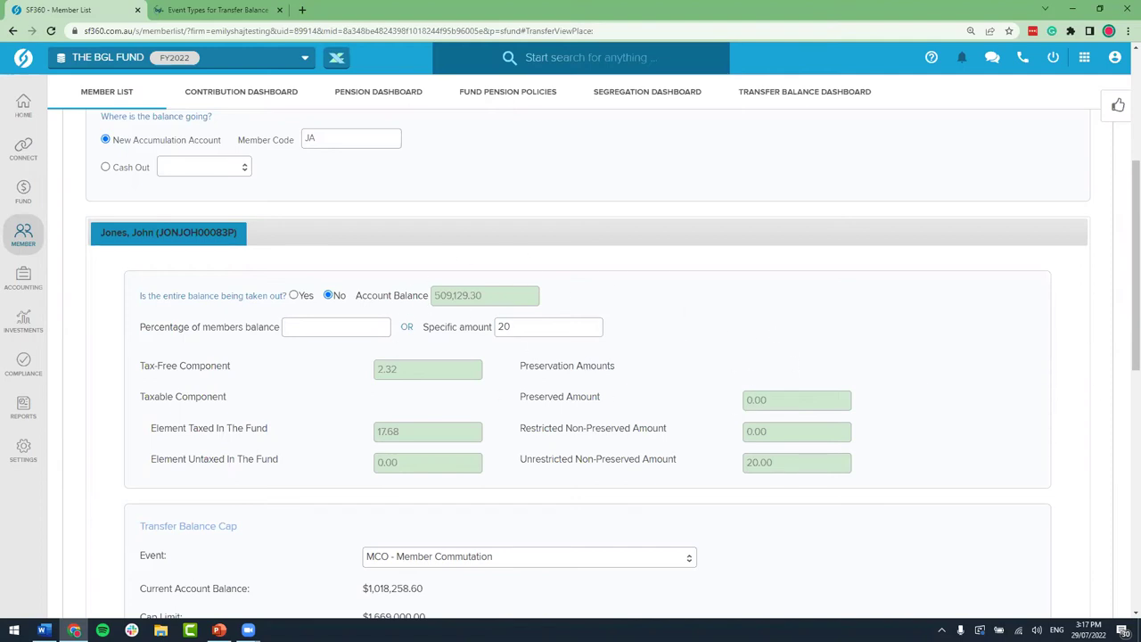
pyautogui.scroll(-3, 823, 362)
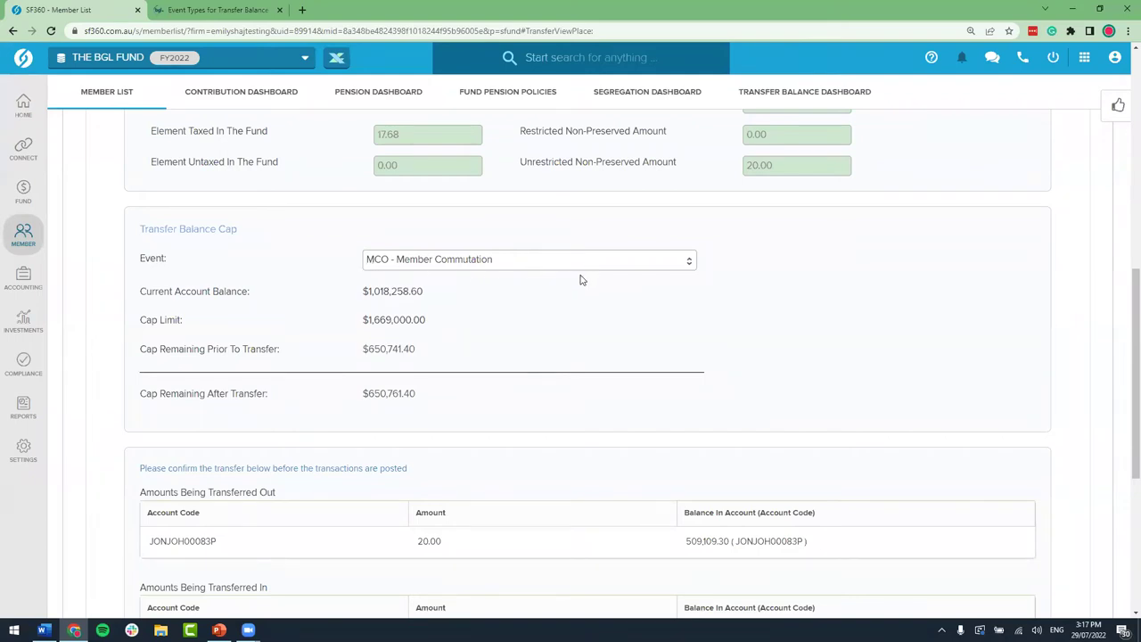
pyautogui.moveTo(433, 321); pyautogui.dragTo(360, 327)
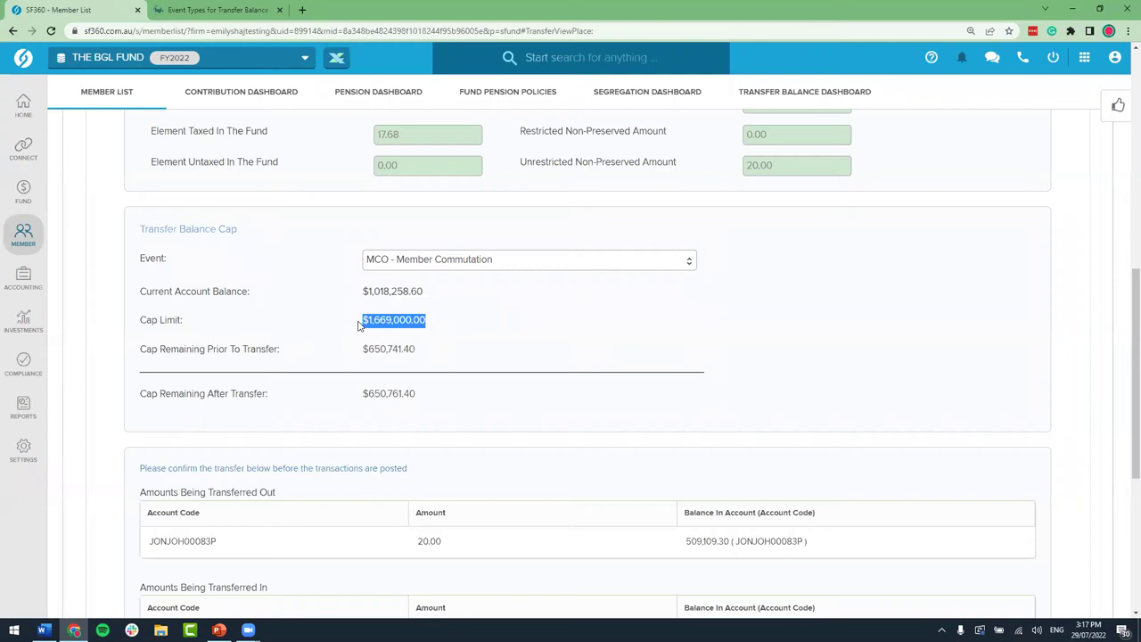
pyautogui.moveTo(425, 395); pyautogui.dragTo(358, 399)
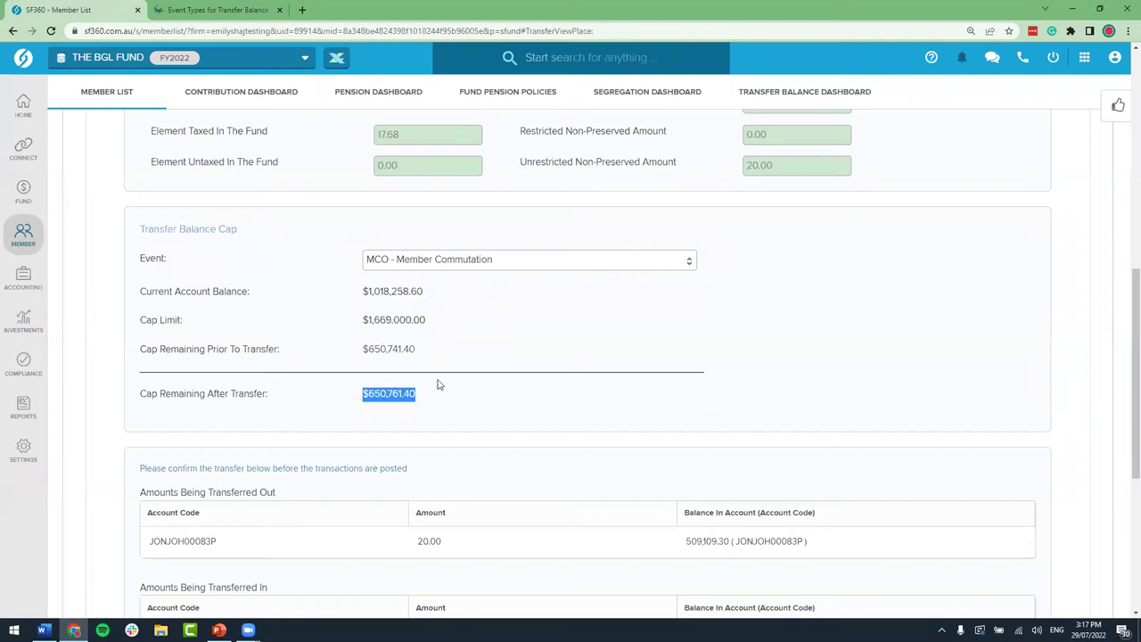
pyautogui.moveTo(433, 321); pyautogui.dragTo(363, 322)
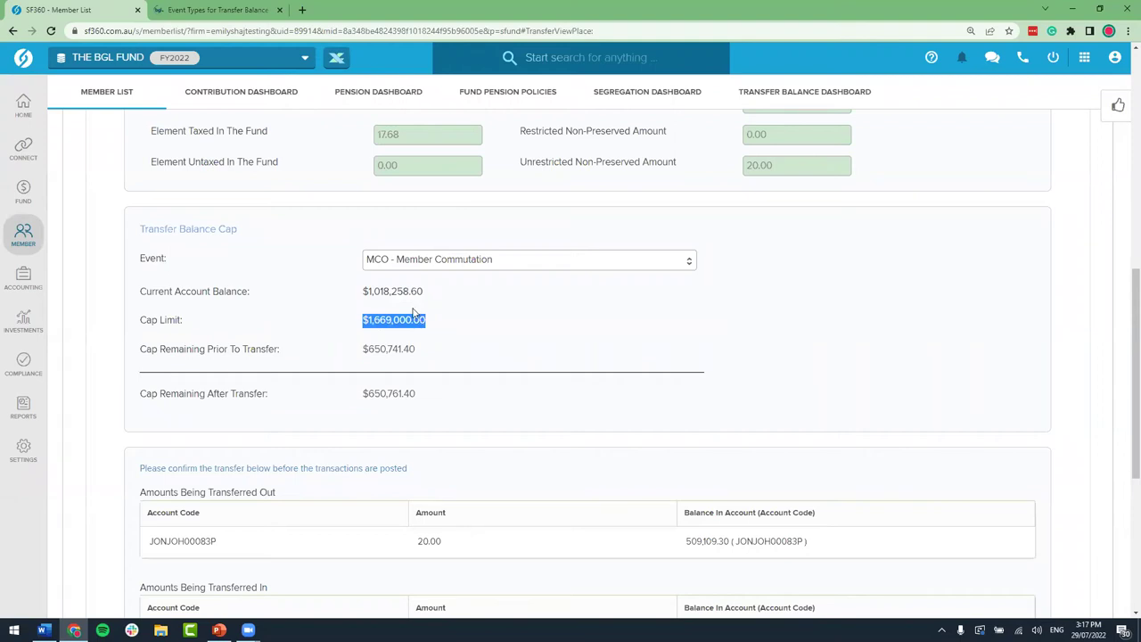
pyautogui.scroll(3, 413, 314)
pyautogui.scroll(2, 413, 314)
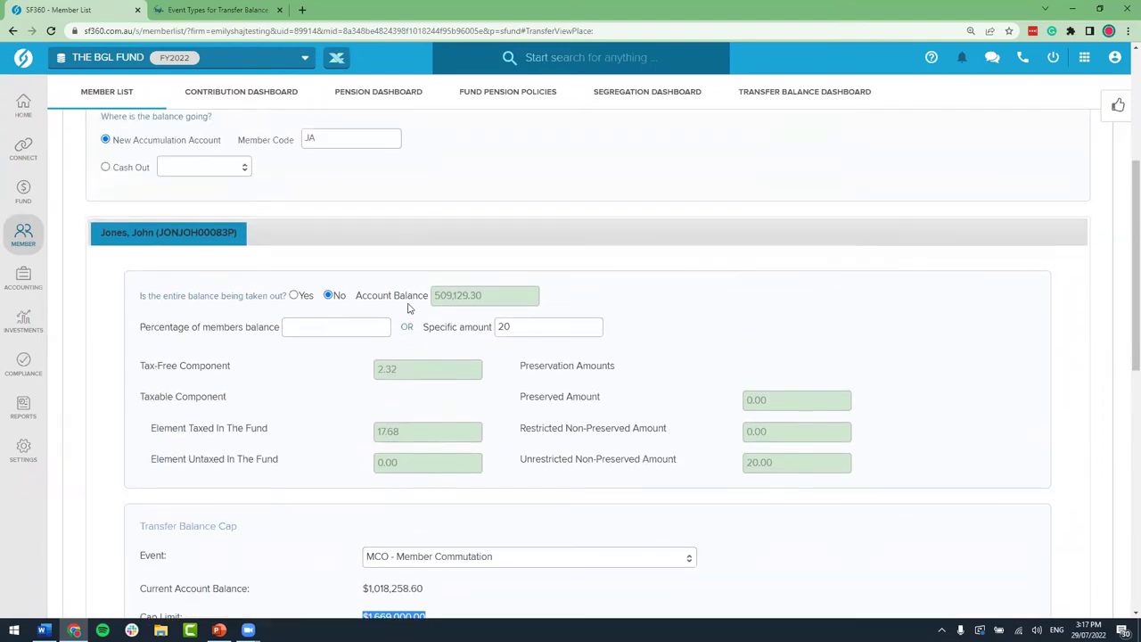
# Step: Change the transfer date to 01/07/2020 and highlight the new $1,600,000.00 cap limit
pyautogui.click(280, 206)
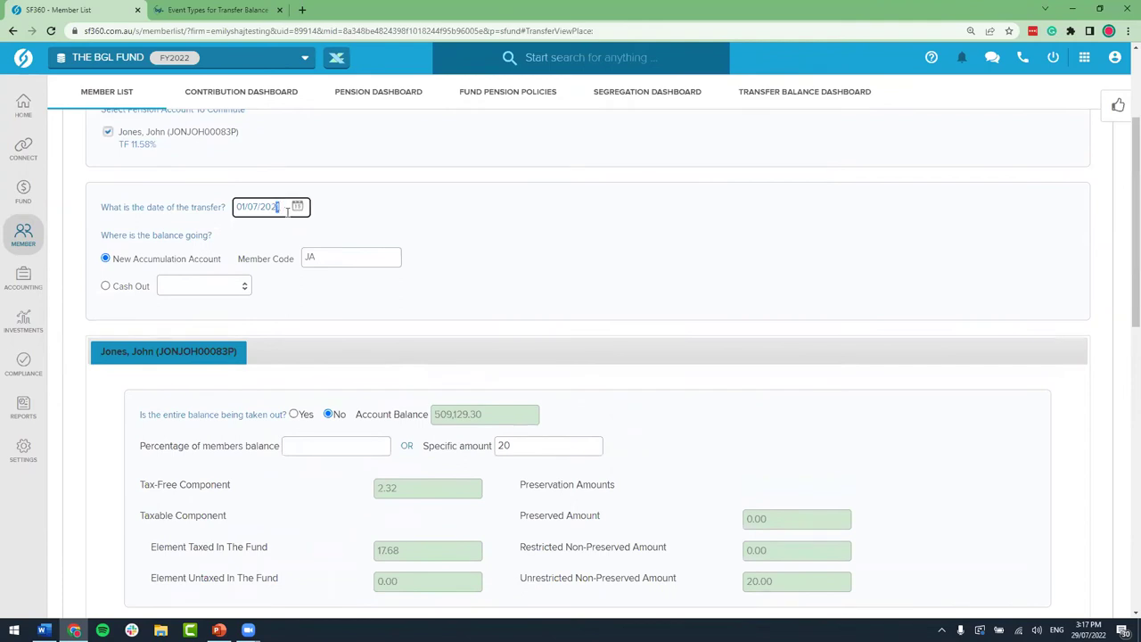
pyautogui.write('0')
pyautogui.click(403, 234)
pyautogui.scroll(-2, 403, 233)
pyautogui.scroll(-2, 404, 234)
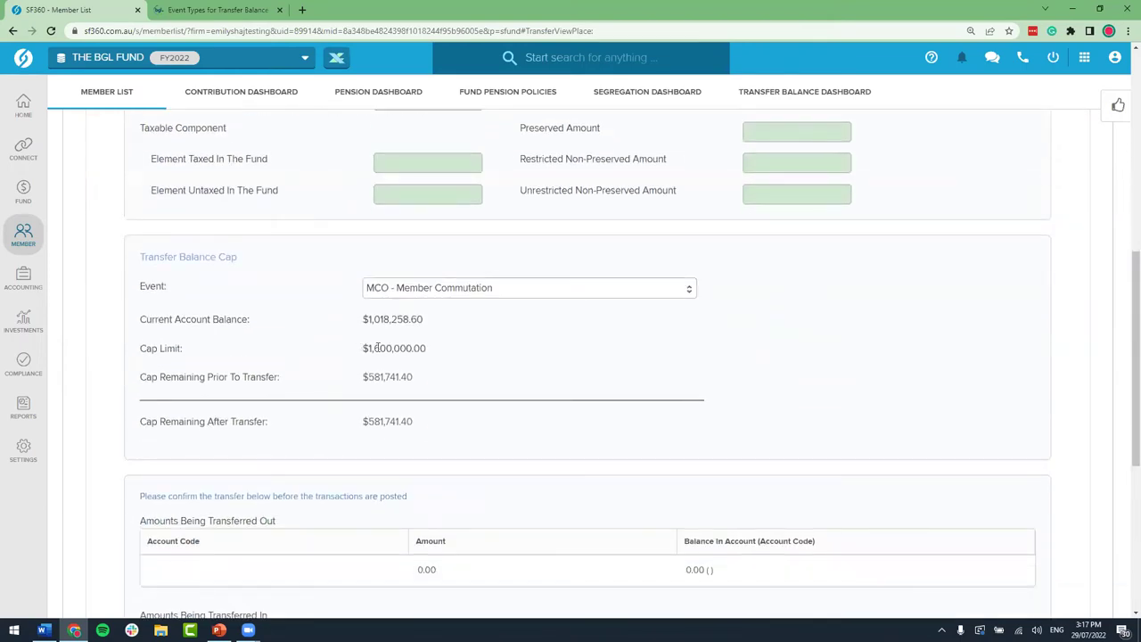
pyautogui.moveTo(362, 350); pyautogui.dragTo(437, 352)
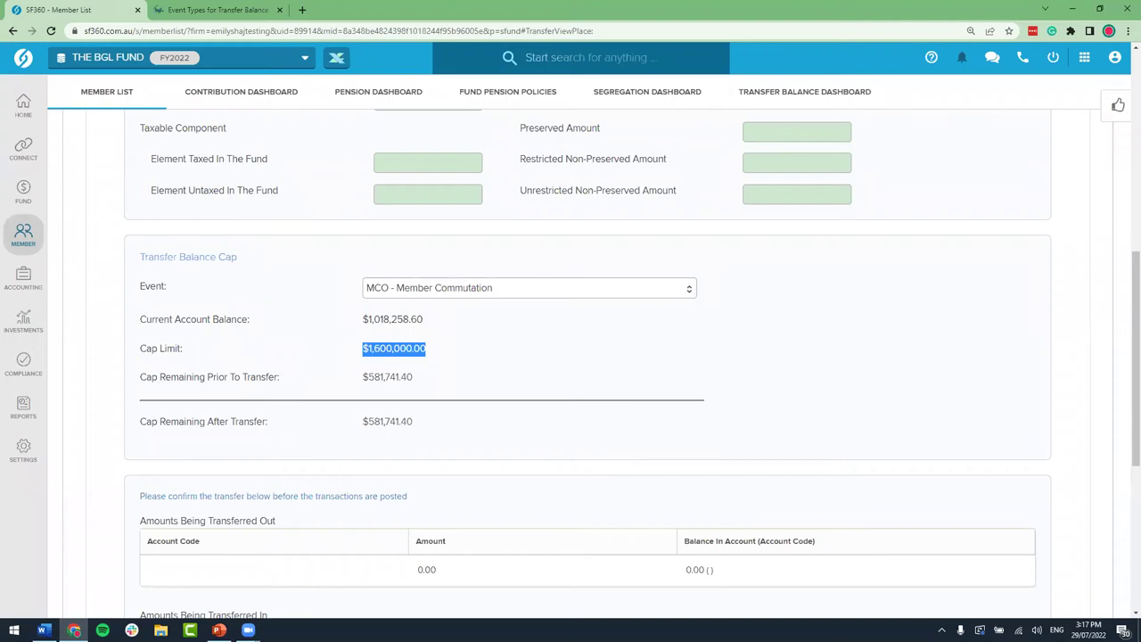
pyautogui.hotkey('alt', 'Tab')
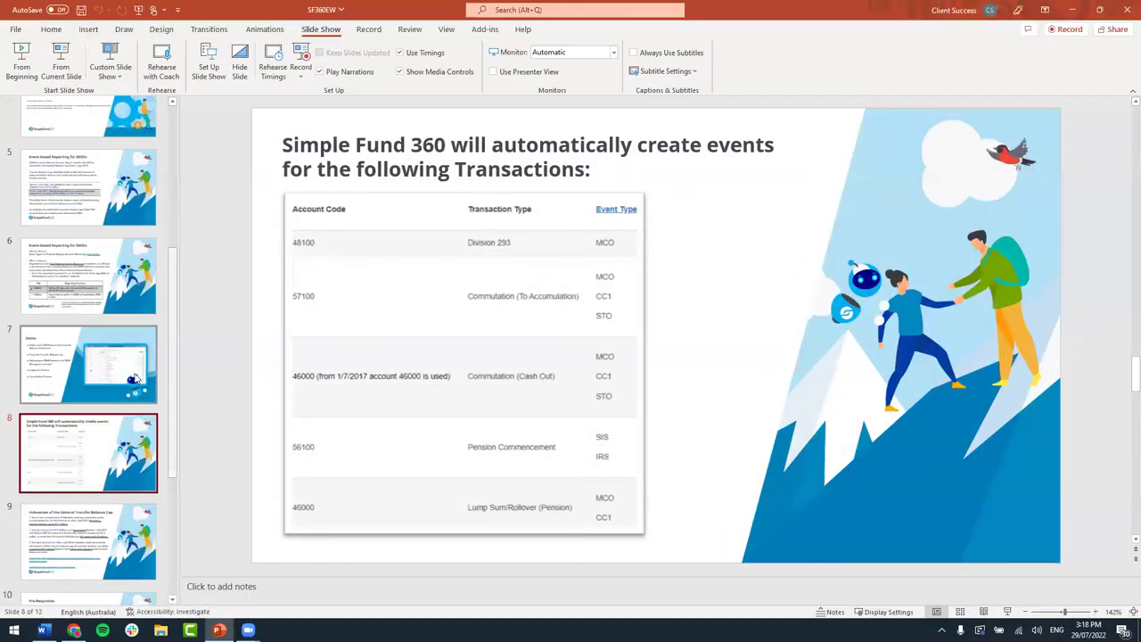
# Step: Present the 'Indexation of the General Transfer Balance Cap' slide full screen
pyautogui.scroll(-1, 120, 363)
pyautogui.press('Down')
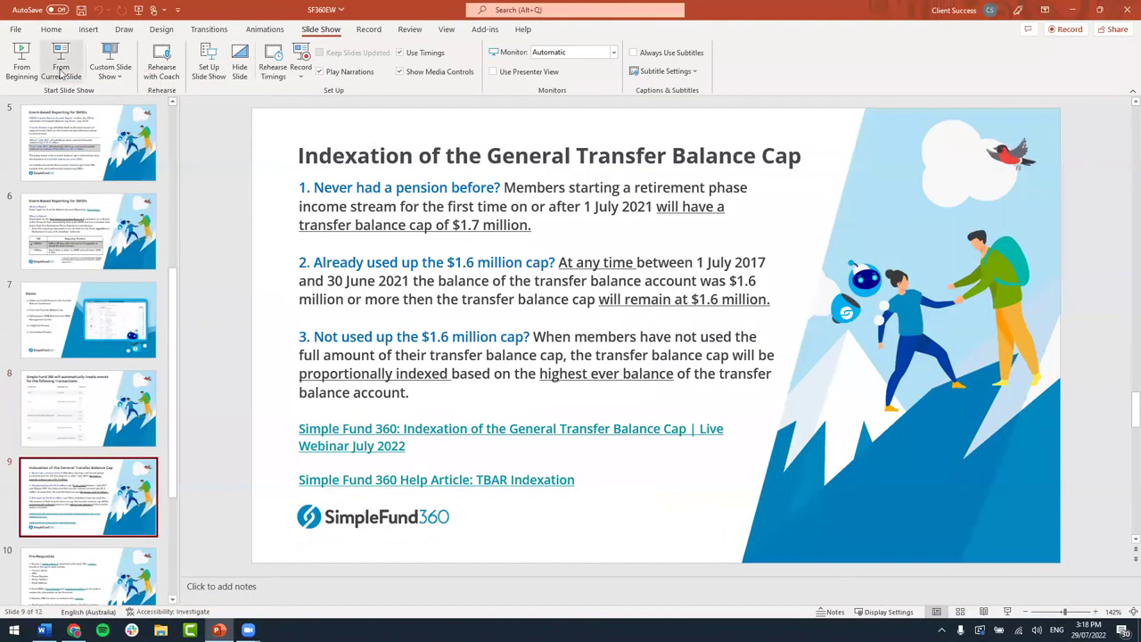
pyautogui.click(61, 63)
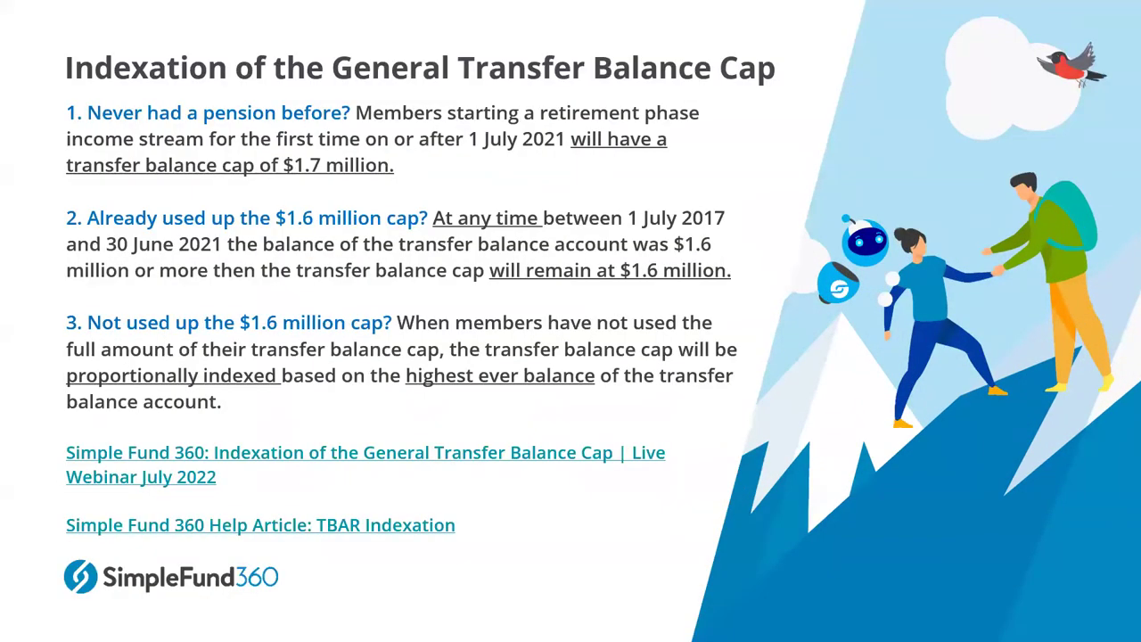
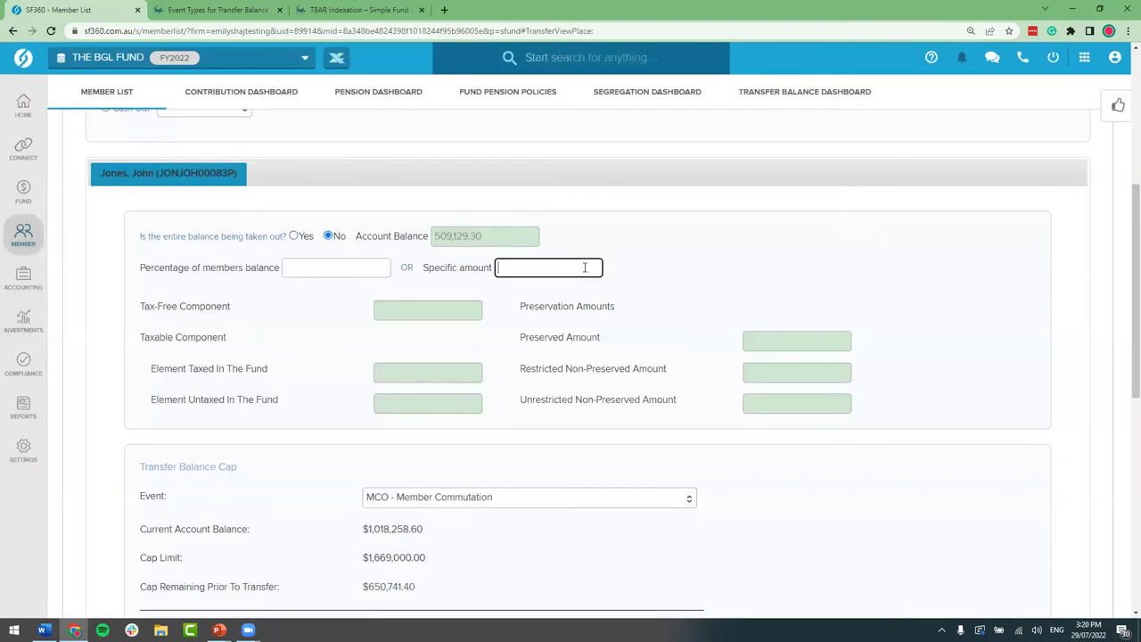
# Step: Enter a $20.00 specific amount and save the commutation with Save Only, declining the follow-up prompt
pyautogui.write('20')
pyautogui.scroll(-3, 665, 283)
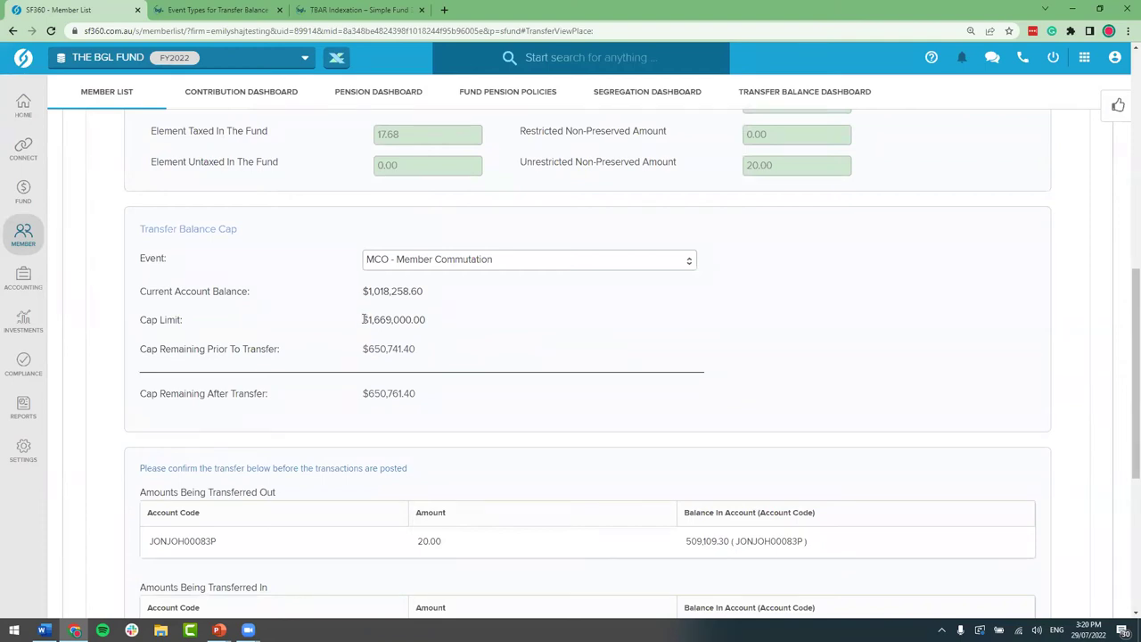
pyautogui.moveTo(364, 319); pyautogui.dragTo(471, 355)
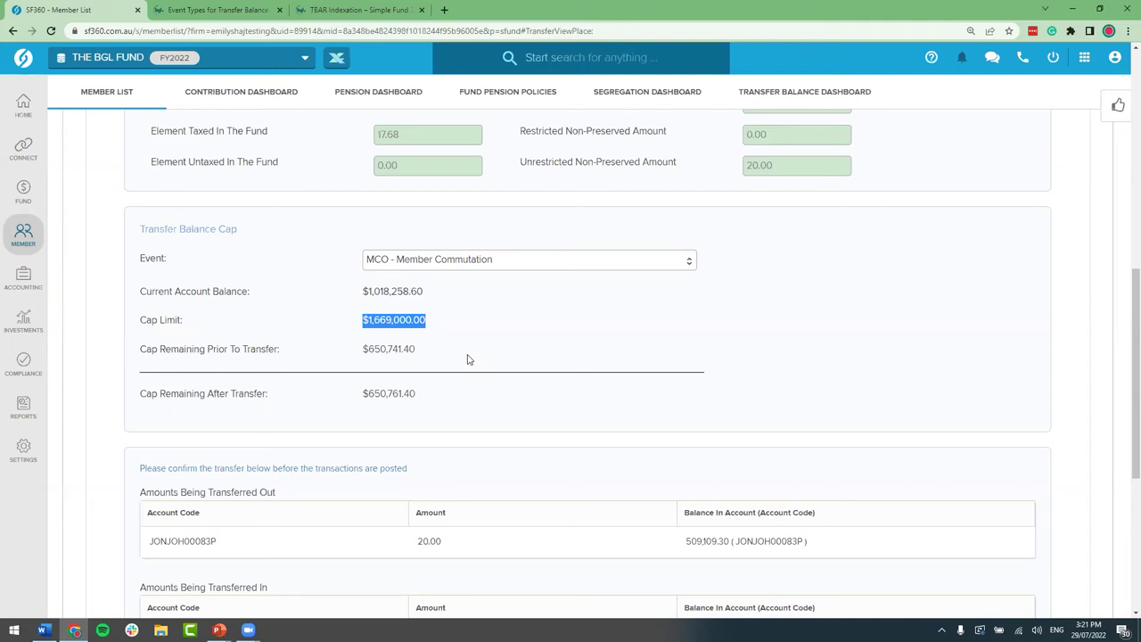
pyautogui.scroll(-3, 401, 255)
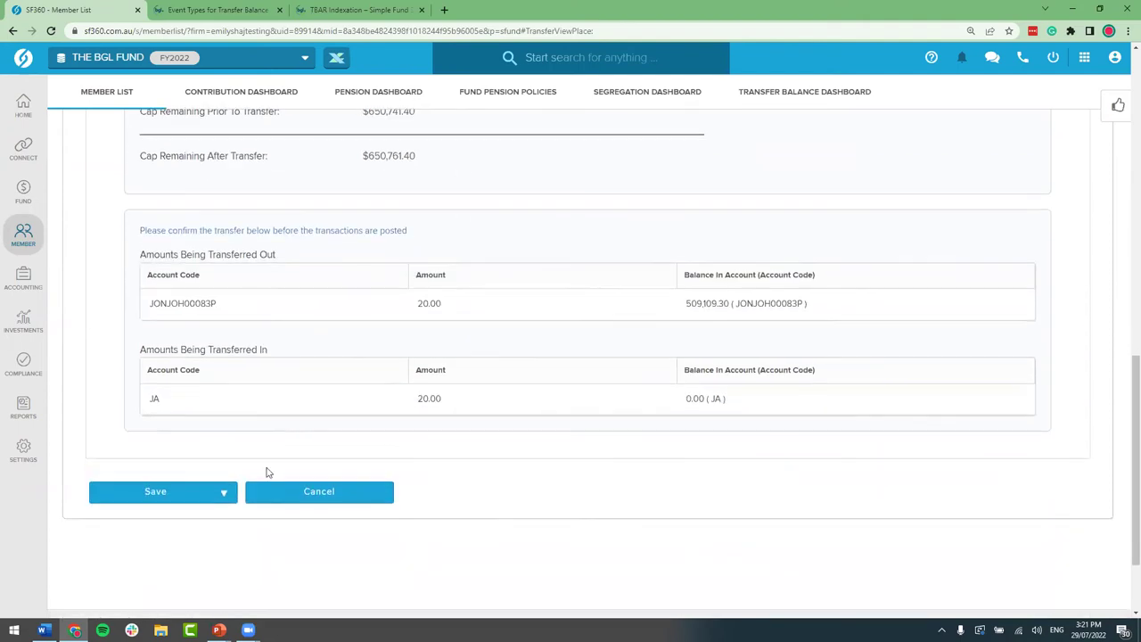
pyautogui.click(223, 492)
pyautogui.click(215, 539)
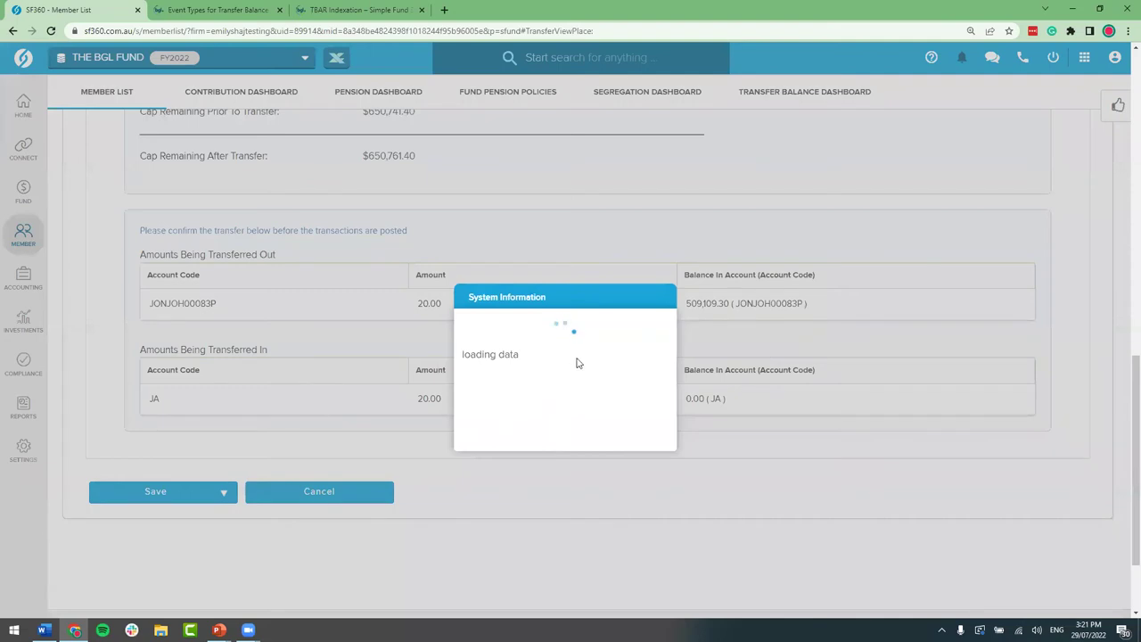
pyautogui.click(627, 447)
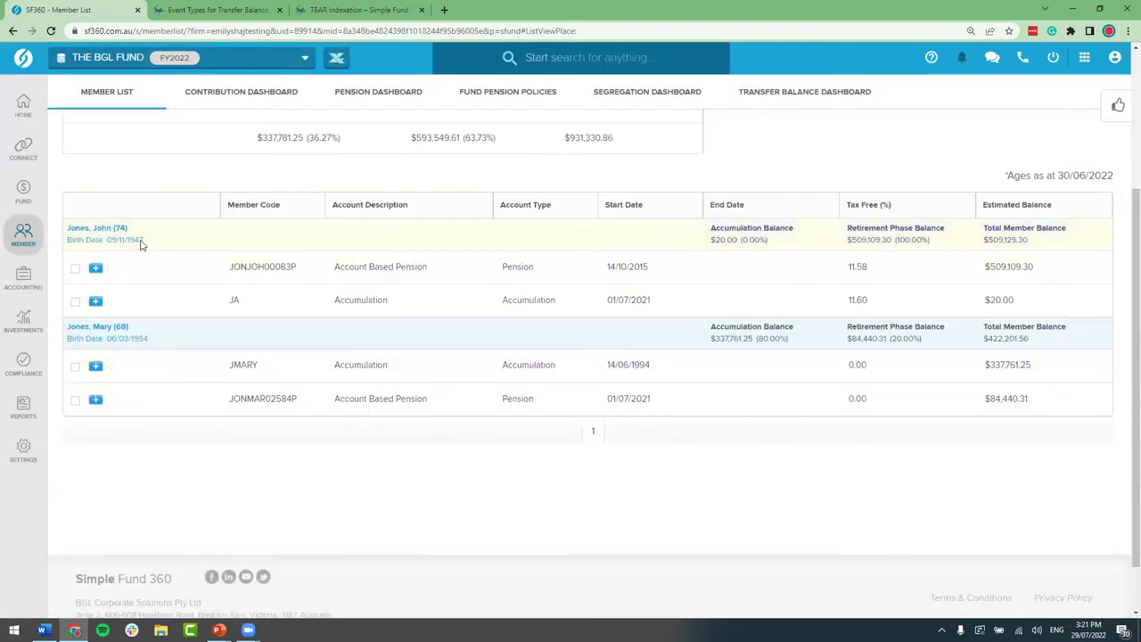
# Step: Open the Transfer Balance Dashboard and expand the first member's transactions to find the $20.00 MCO commutation
pyautogui.moveTo(24, 234)
pyautogui.click(163, 233)
pyautogui.scroll(-3, 282, 369)
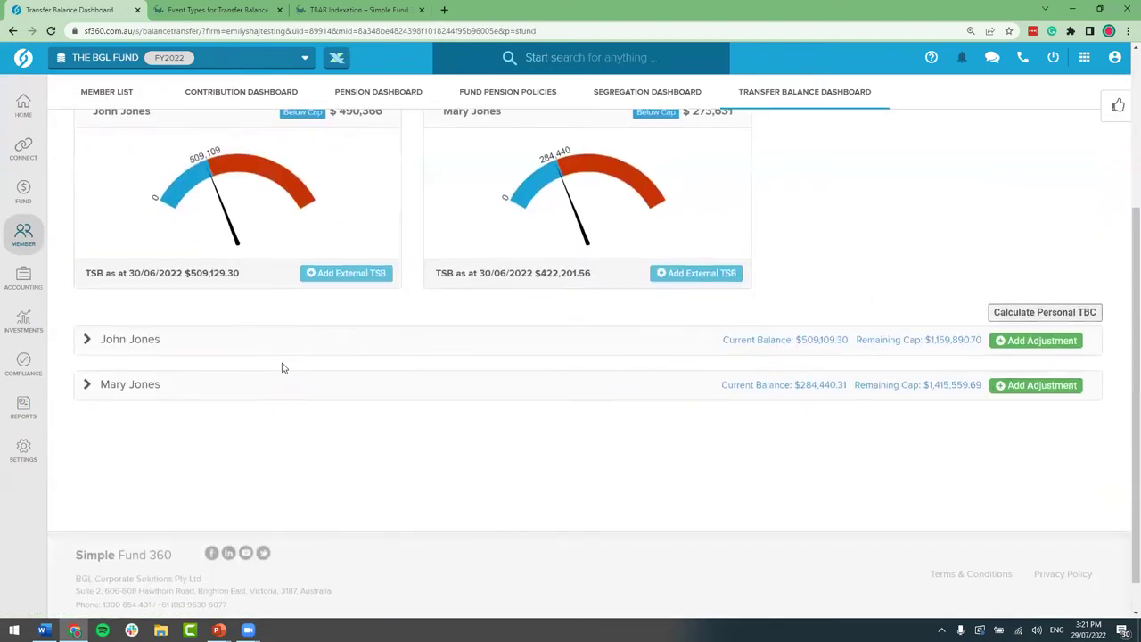
pyautogui.click(112, 339)
pyautogui.click(112, 339)
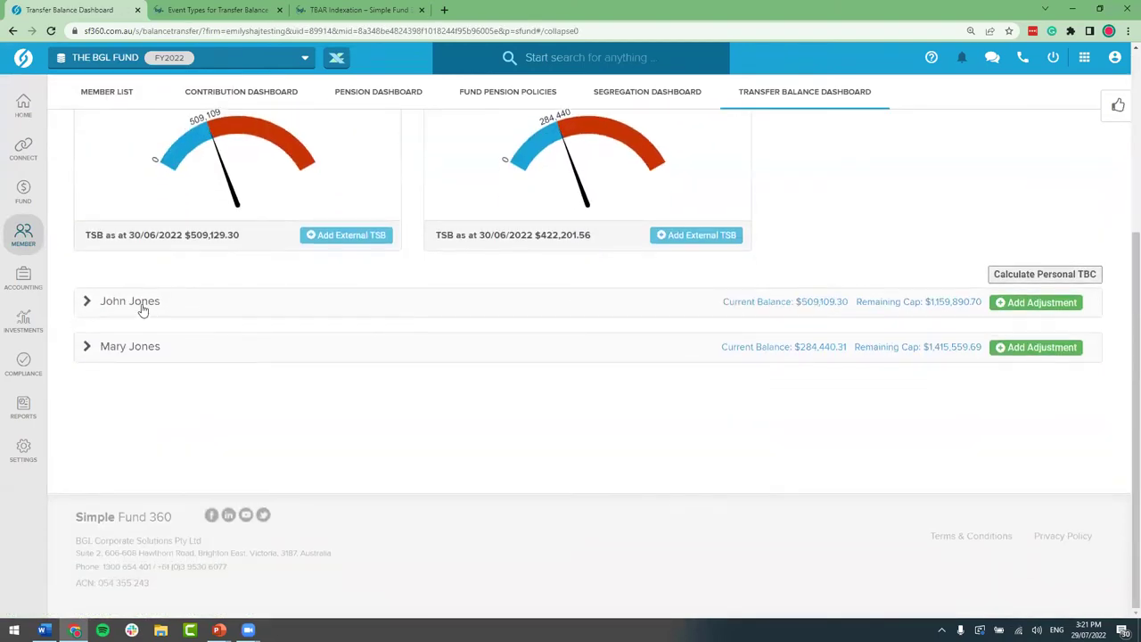
pyautogui.click(143, 307)
pyautogui.moveTo(574, 406); pyautogui.dragTo(682, 403)
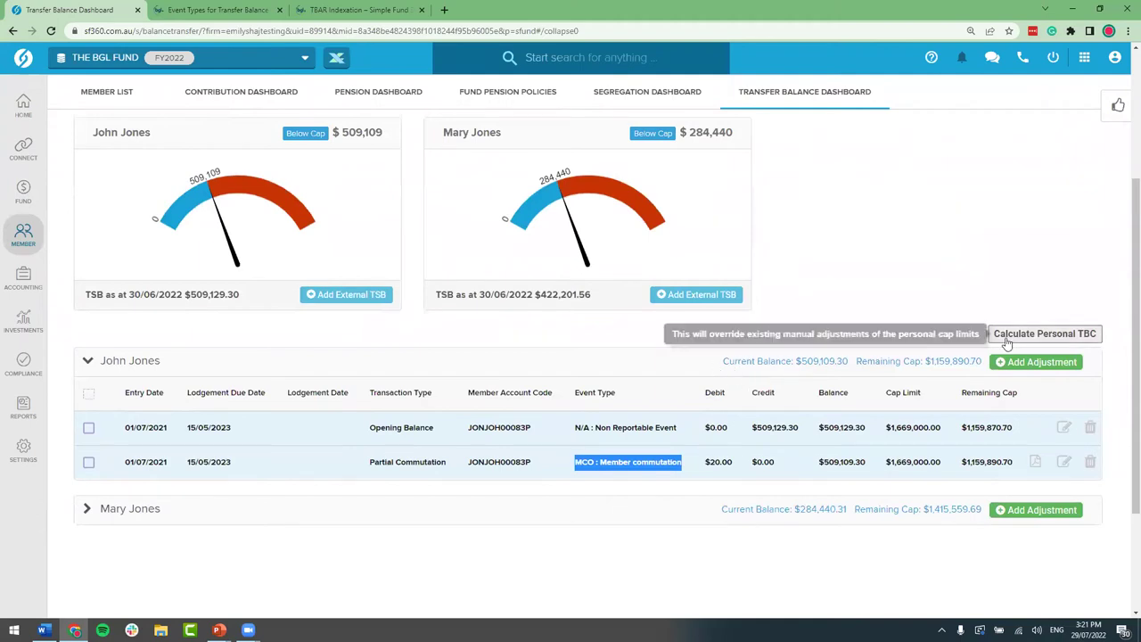
# Step: Recalculate the personal TBC and review the Cap Indexation (69.00%) row and $1,669,000.00 cap limit
pyautogui.click(1061, 335)
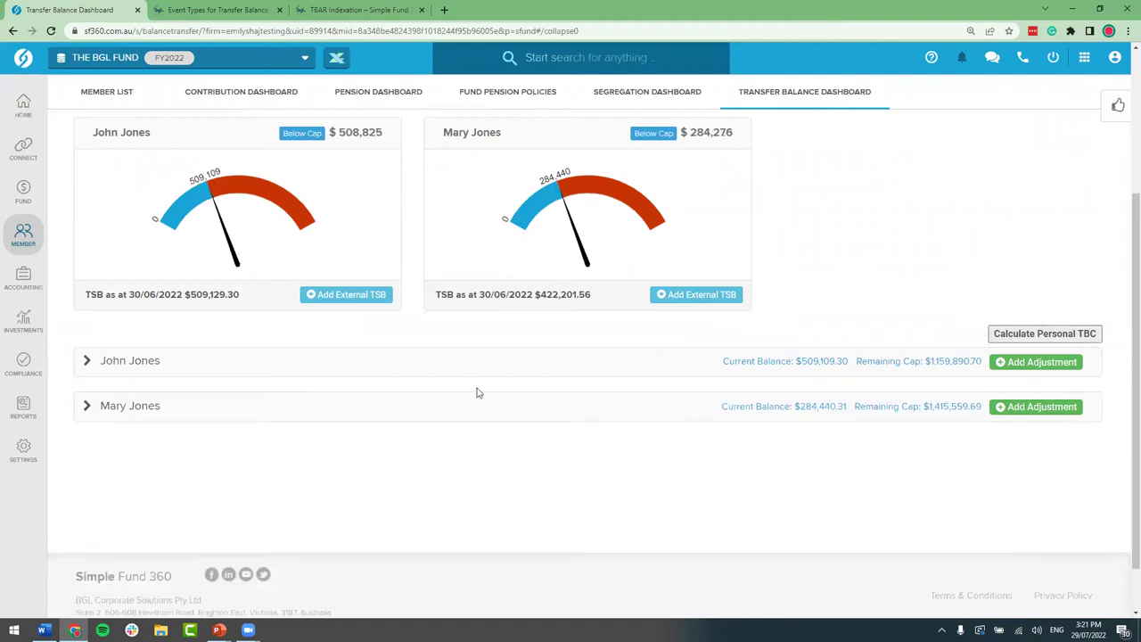
pyautogui.click(109, 361)
pyautogui.scroll(-1, 436, 442)
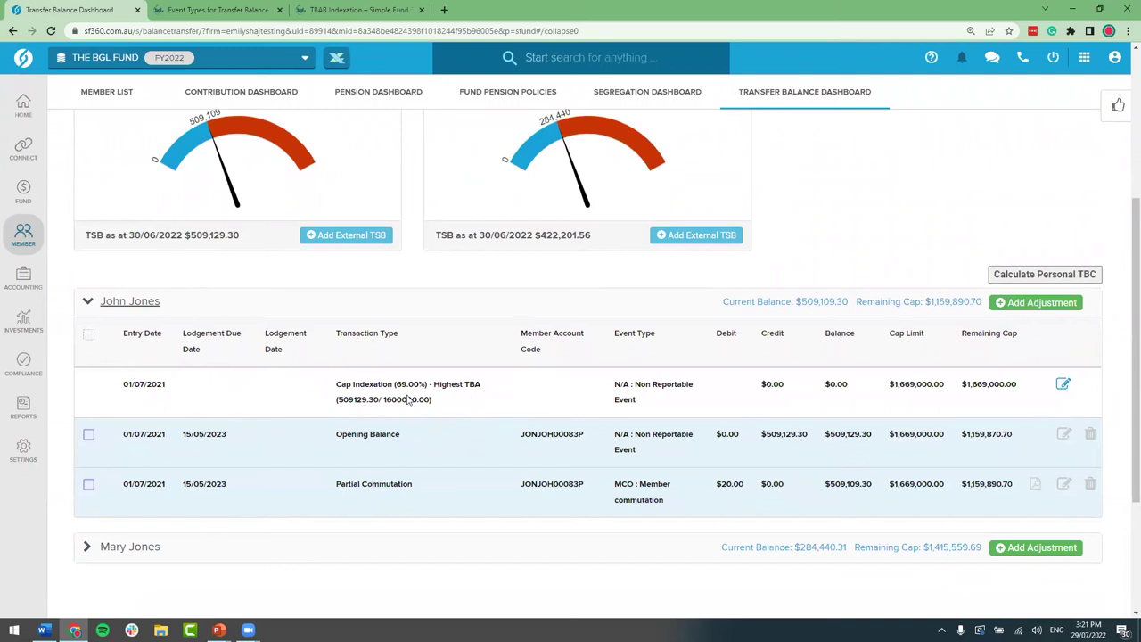
pyautogui.moveTo(338, 400); pyautogui.dragTo(381, 402)
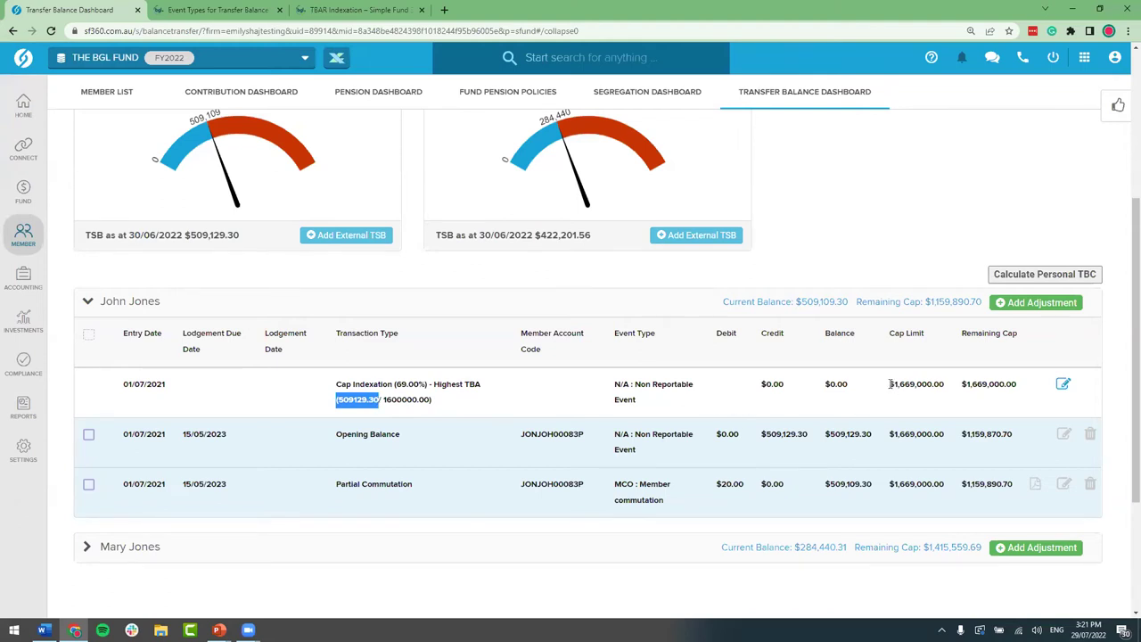
pyautogui.moveTo(889, 383); pyautogui.dragTo(951, 385)
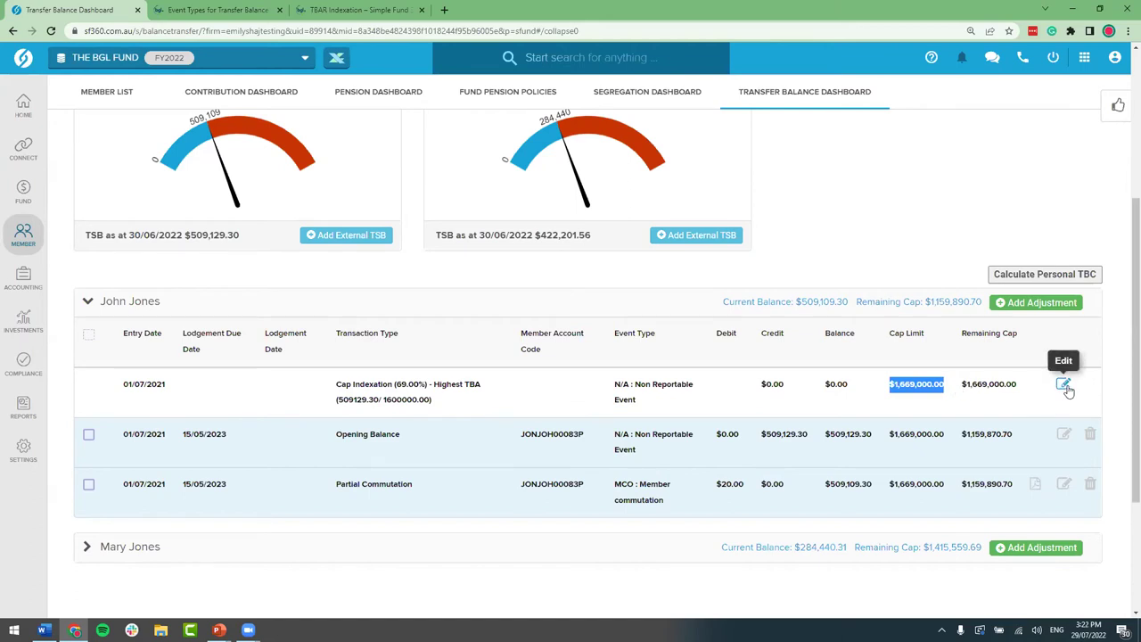
# Step: Open the Cap Indexation row for editing, then cancel without changing it
pyautogui.click(1065, 387)
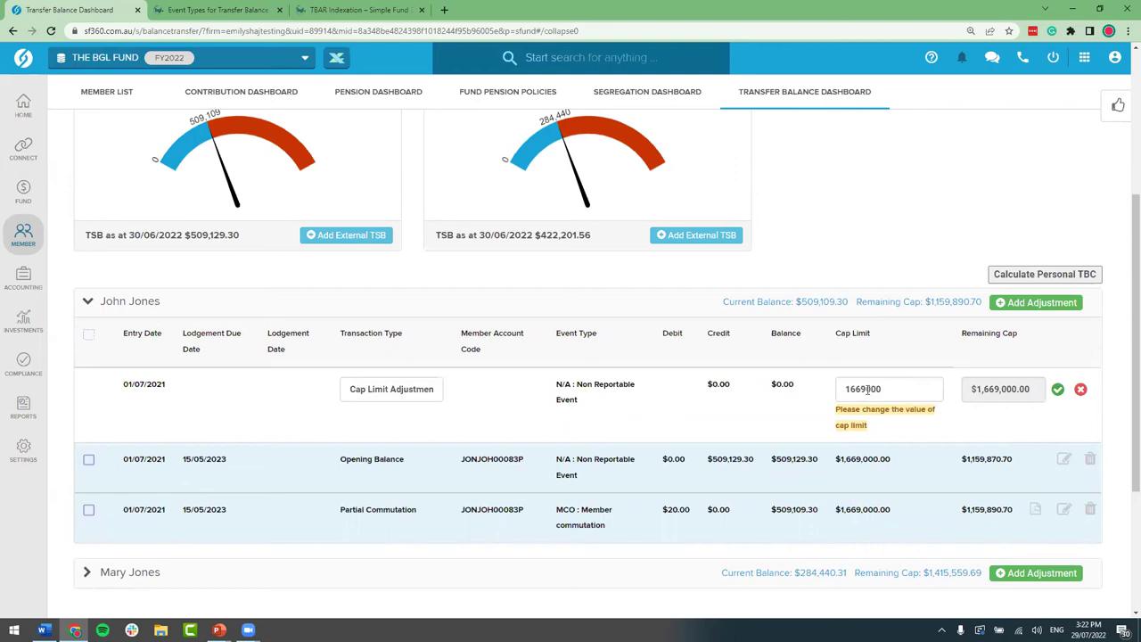
pyautogui.click(1081, 388)
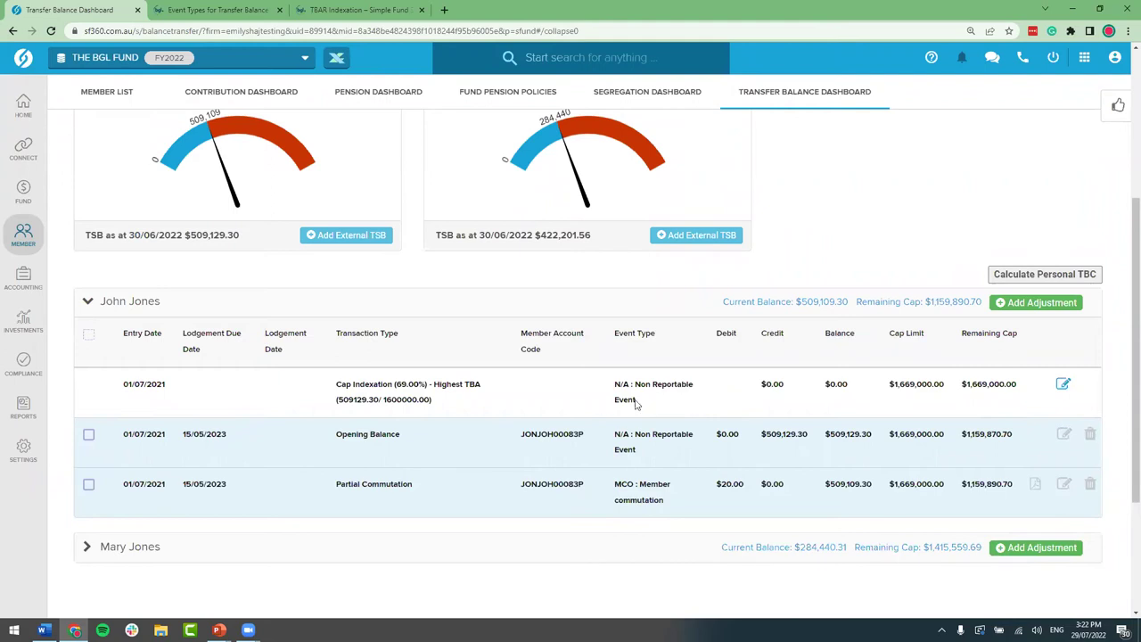
pyautogui.scroll(-1, 749, 395)
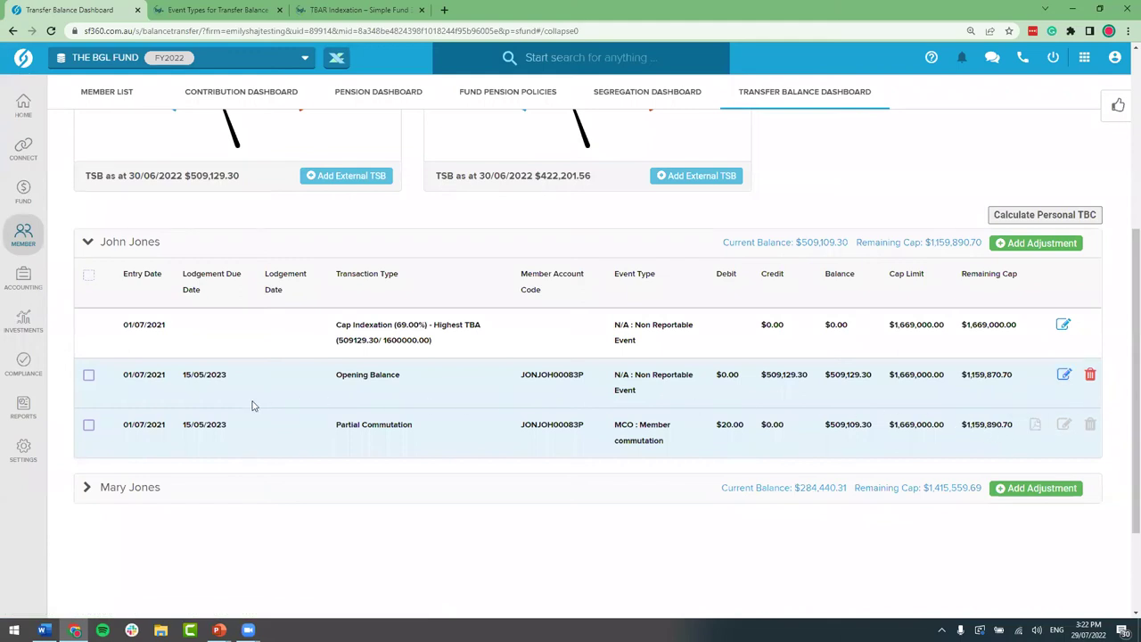
# Step: Tick the Opening Balance and Partial Commutation rows in the first member's transaction table
pyautogui.click(91, 377)
pyautogui.click(90, 426)
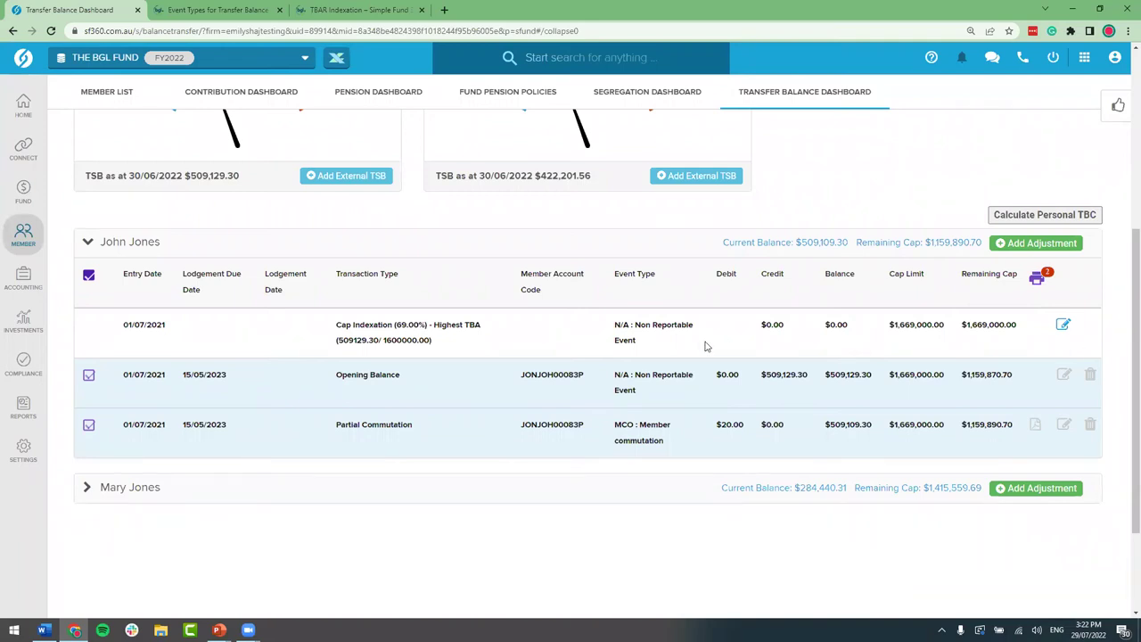
pyautogui.scroll(2, 704, 346)
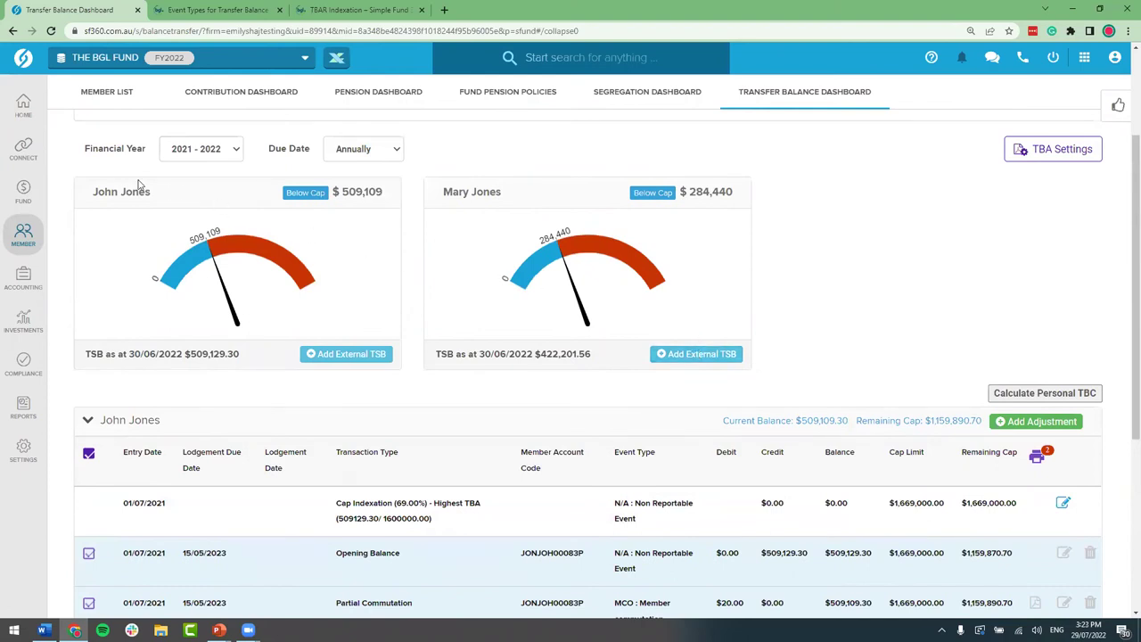
pyautogui.moveTo(44, 150)
pyautogui.scroll(2, 854, 323)
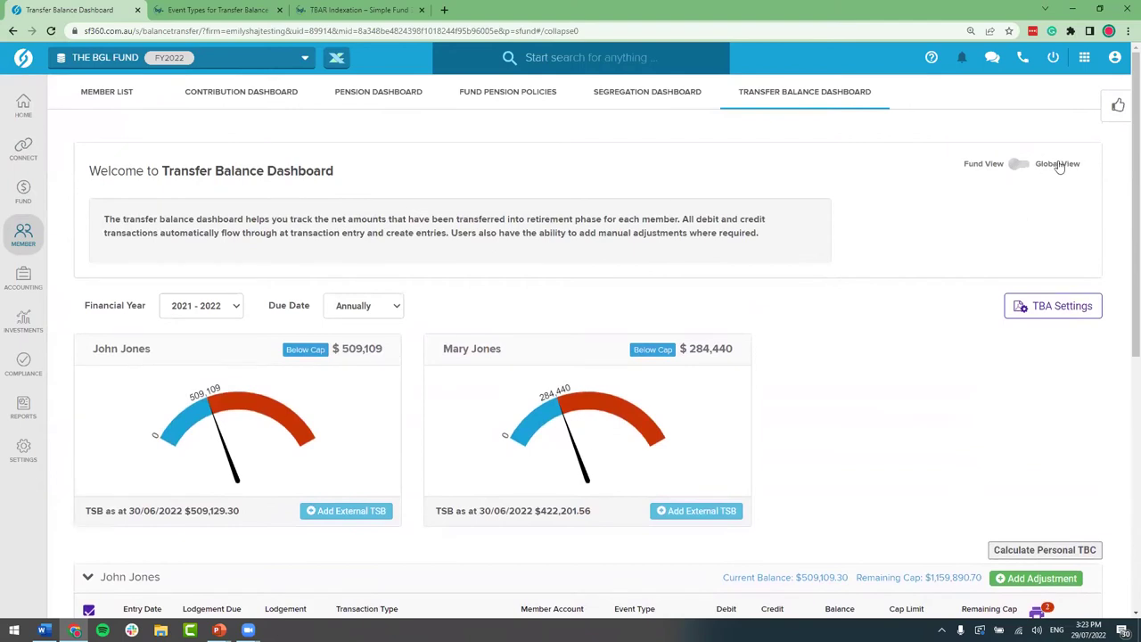
# Step: On TBAR Management, leave the Intermediary dropdown on the current lodging party and bring up the Settings areas
pyautogui.click(1053, 169)
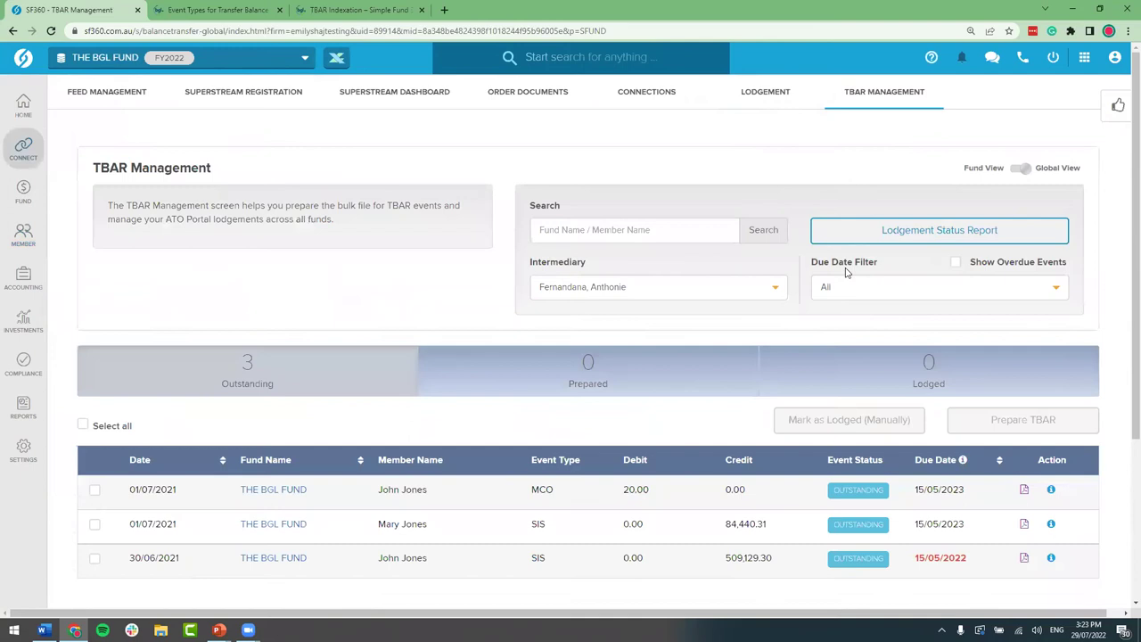
pyautogui.scroll(-1, 494, 281)
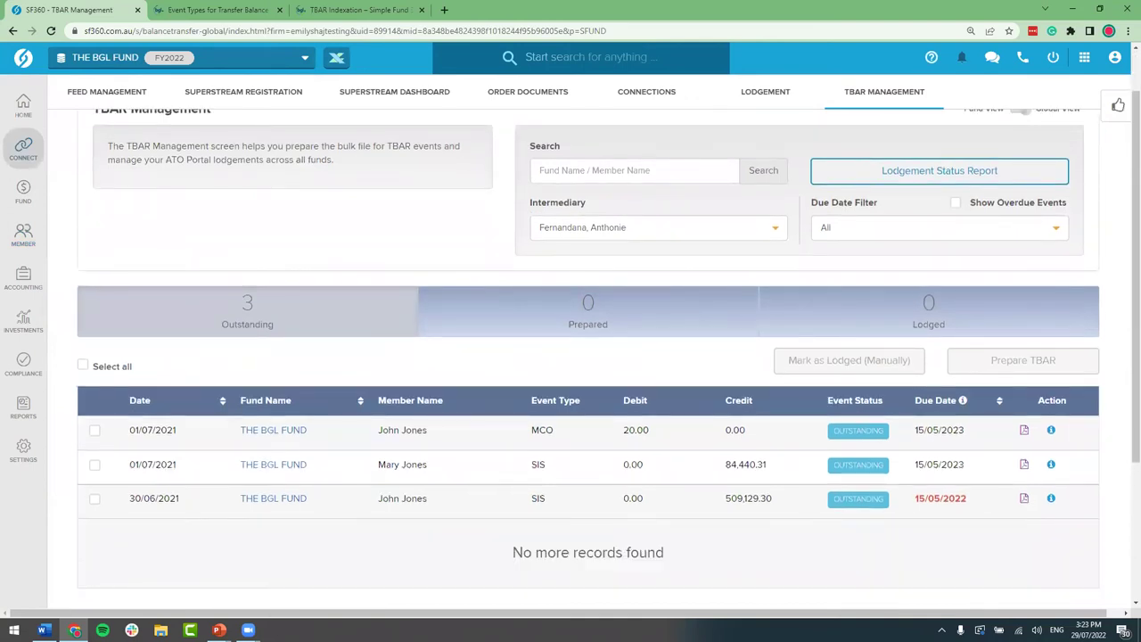
pyautogui.click(697, 234)
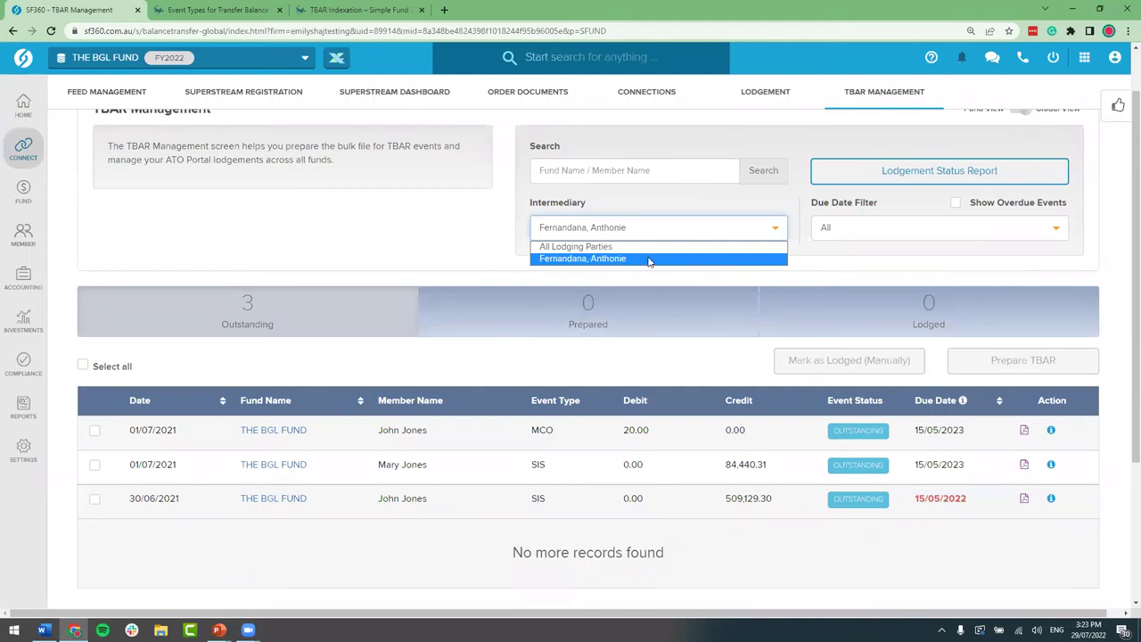
pyautogui.click(451, 259)
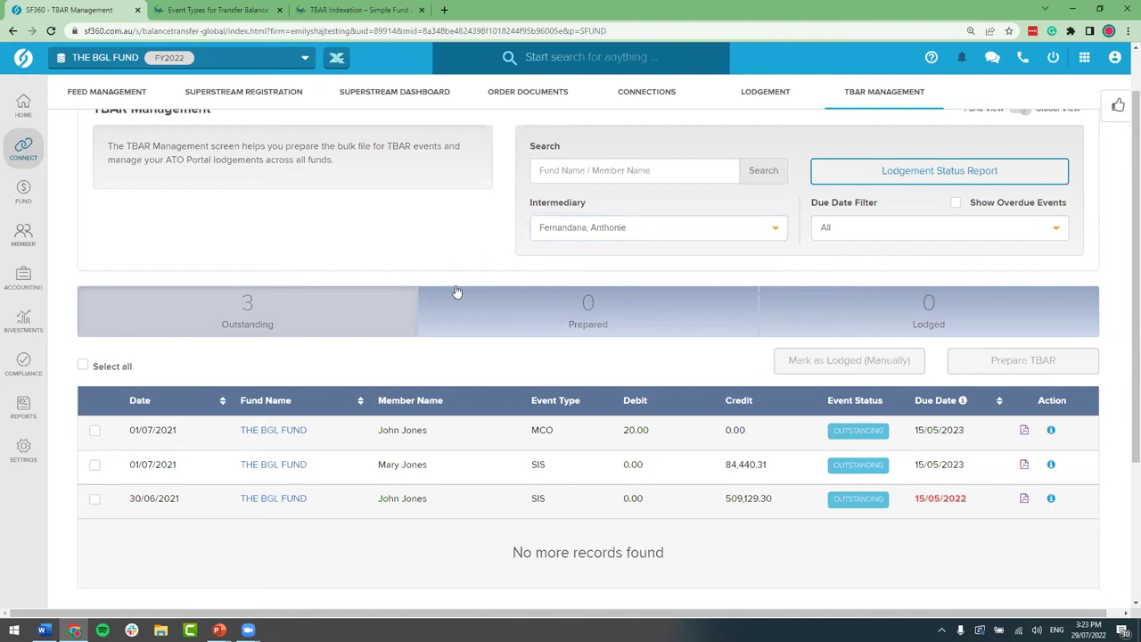
pyautogui.click(22, 449)
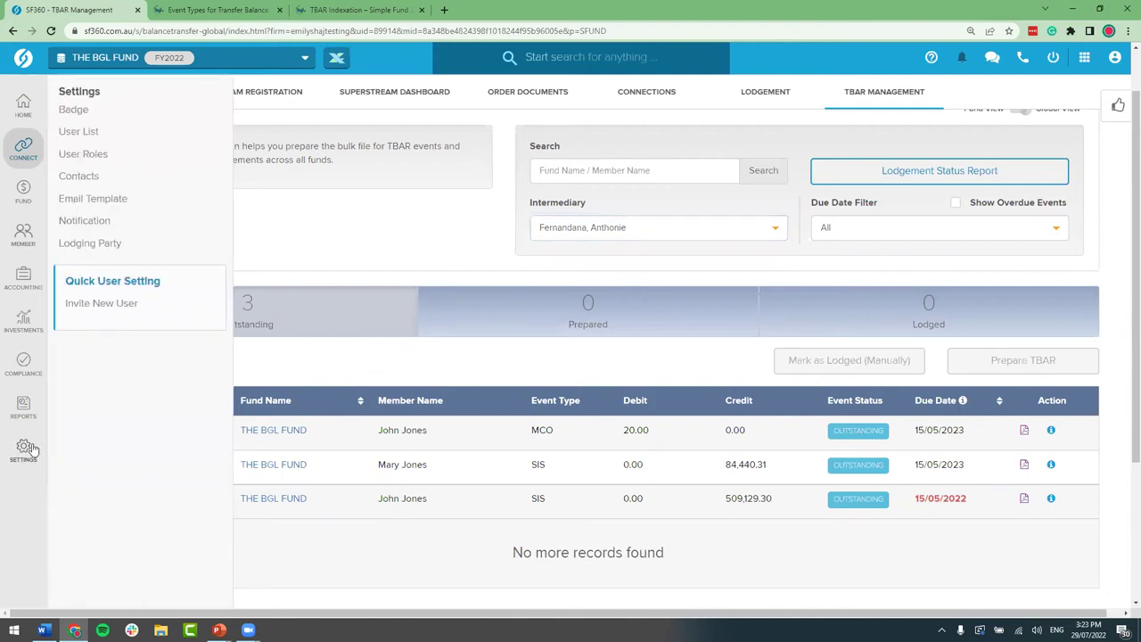
# Step: Edit the trustee lodging party, confirm THE BGL FUND as its attached entity, and save
pyautogui.click(124, 243)
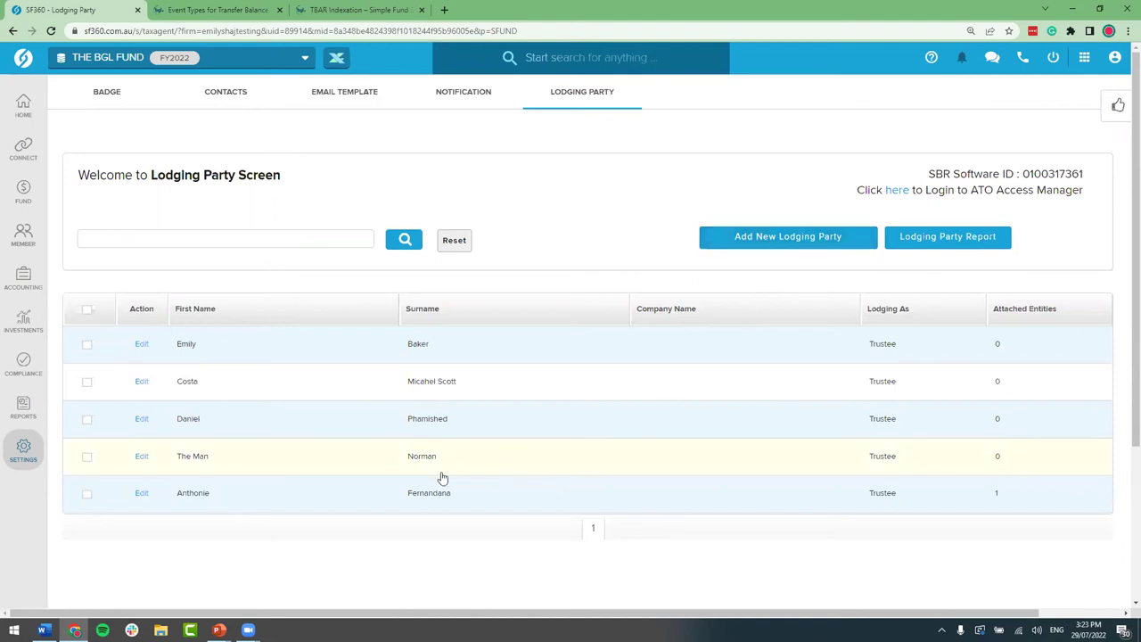
pyautogui.click(141, 495)
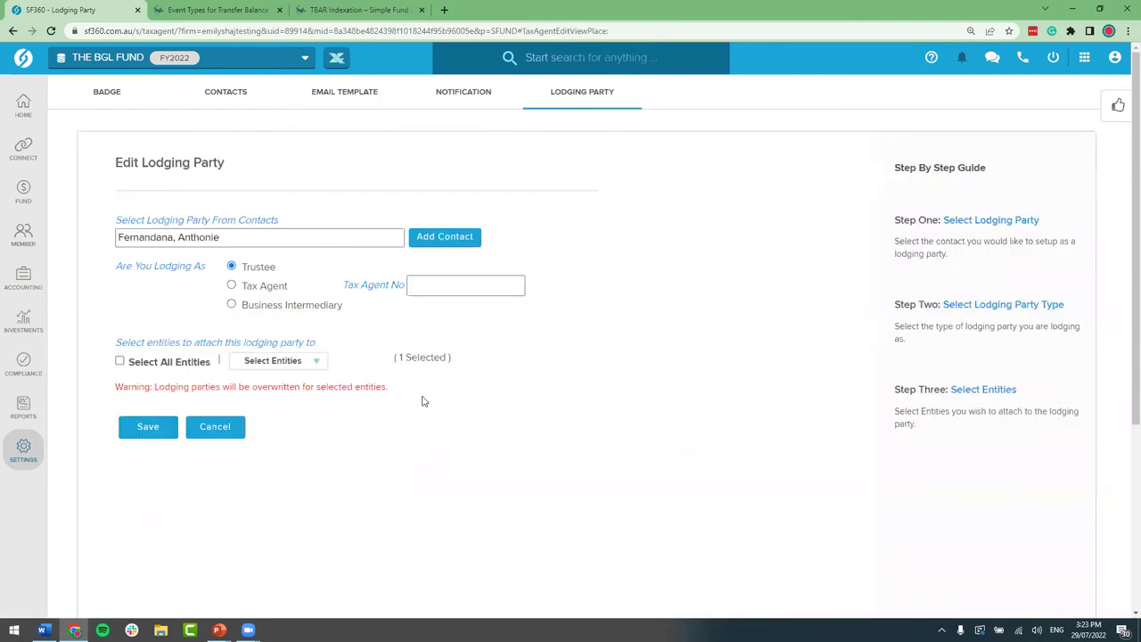
pyautogui.click(301, 364)
pyautogui.scroll(-2, 357, 499)
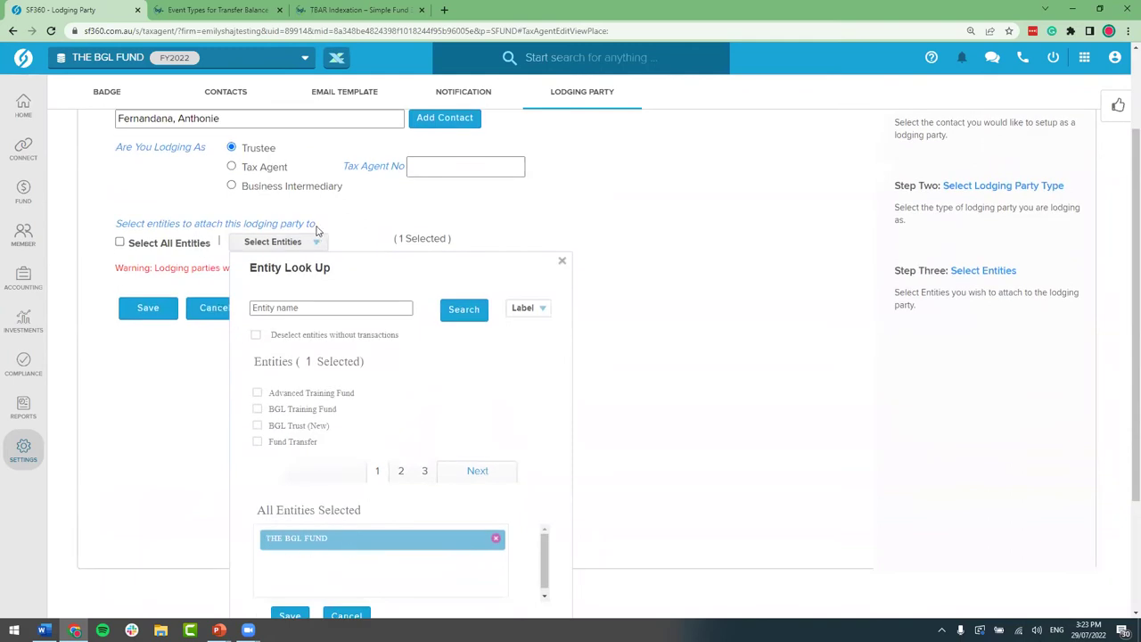
pyautogui.scroll(-1, 338, 498)
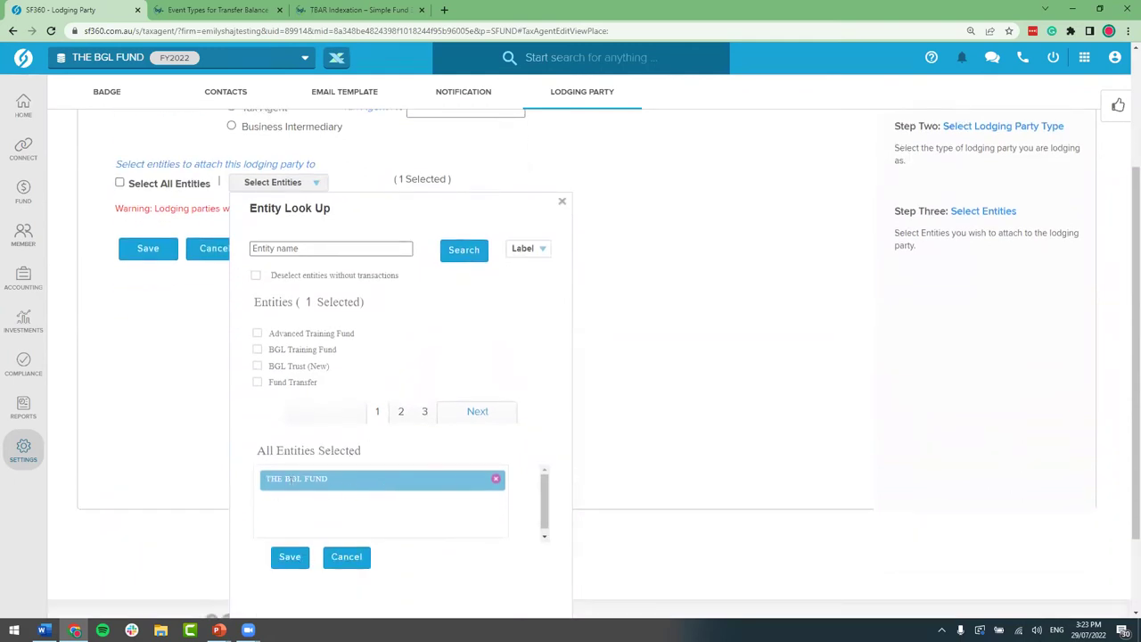
pyautogui.click(289, 557)
pyautogui.scroll(3, 204, 401)
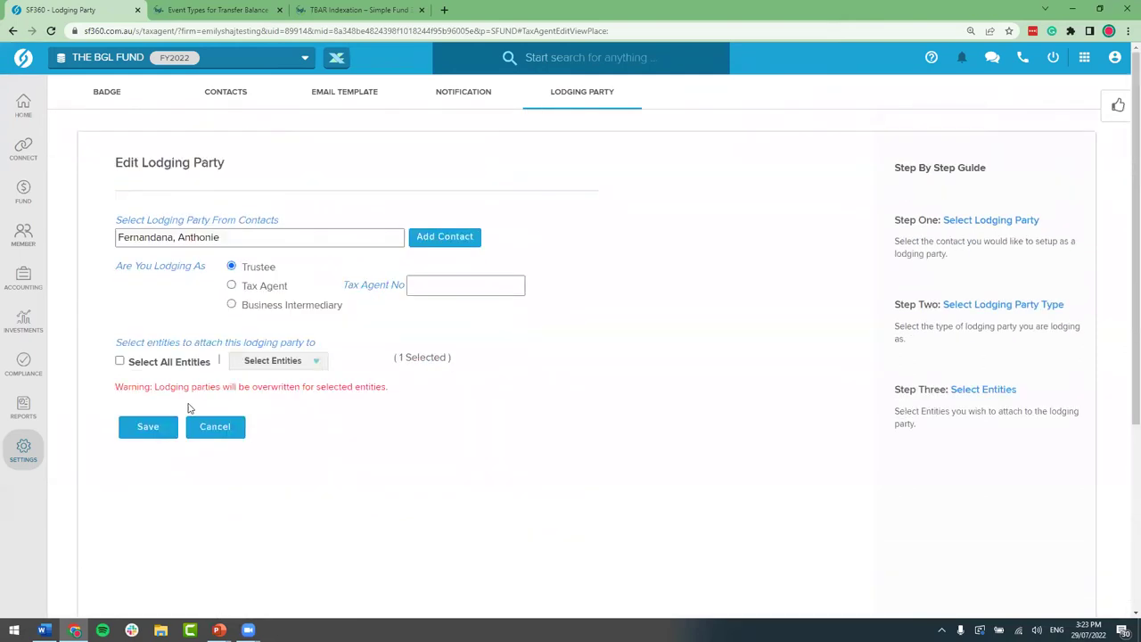
pyautogui.click(165, 432)
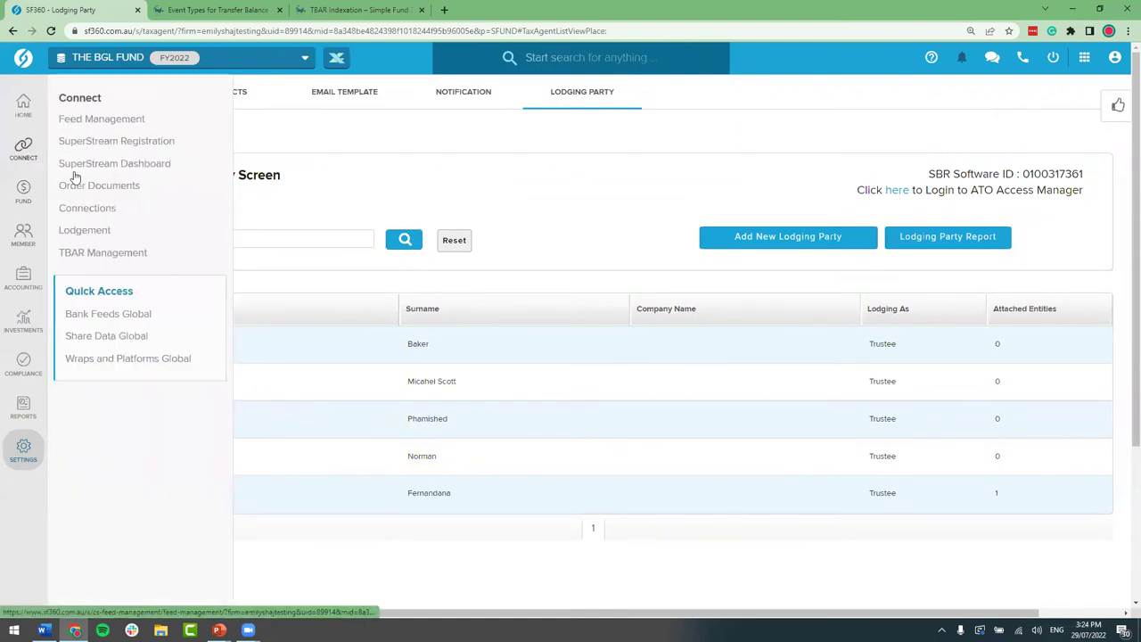
# Step: Return to TBAR Management and select only the overdue 30/06/2021 SIS event
pyautogui.click(139, 255)
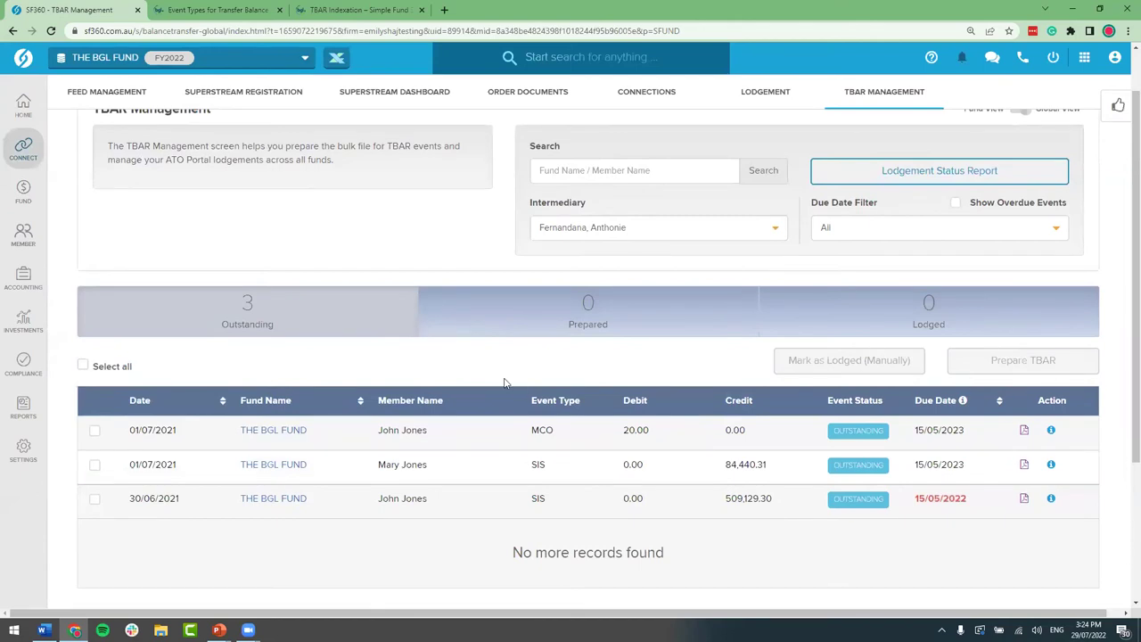
pyautogui.click(83, 366)
pyautogui.click(83, 367)
pyautogui.click(94, 430)
pyautogui.click(95, 465)
pyautogui.click(94, 431)
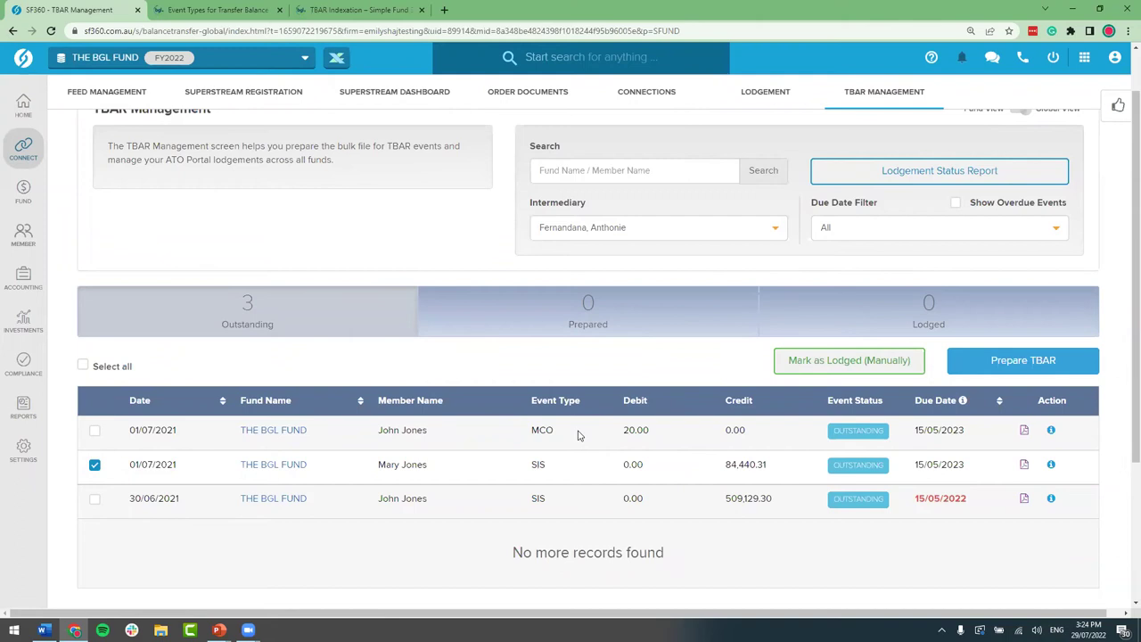
pyautogui.click(96, 468)
pyautogui.click(95, 500)
# Step: Mark the 30/06/2021 SIS event as lodged manually with lodged date 29/07/2022
pyautogui.click(849, 360)
pyautogui.moveTo(419, 151); pyautogui.dragTo(382, 152)
pyautogui.click(517, 153)
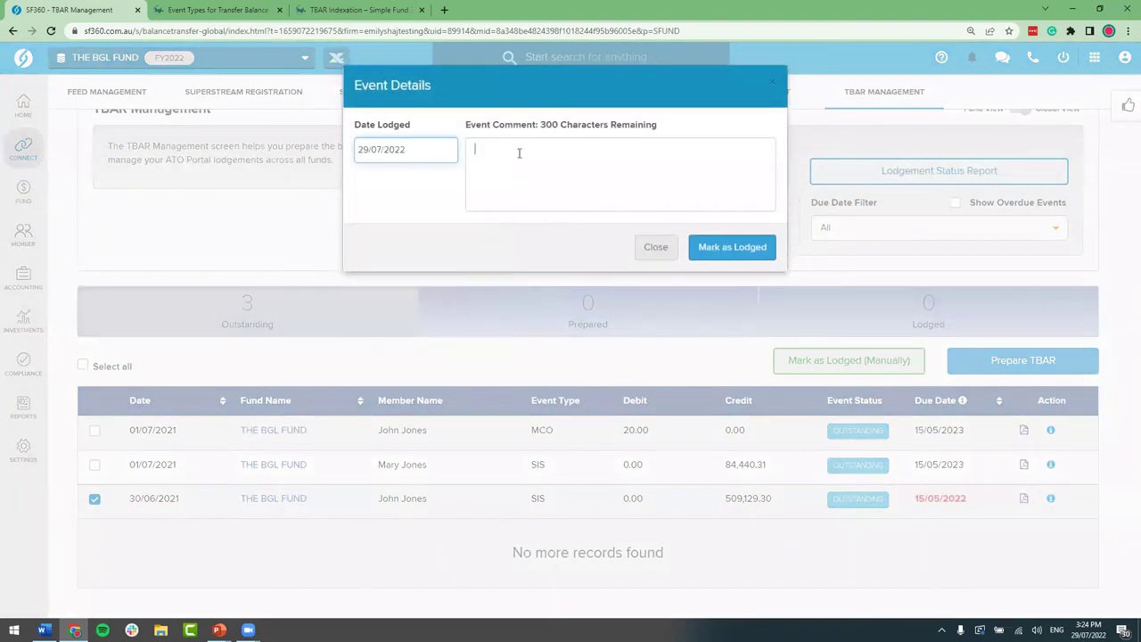
pyautogui.click(738, 249)
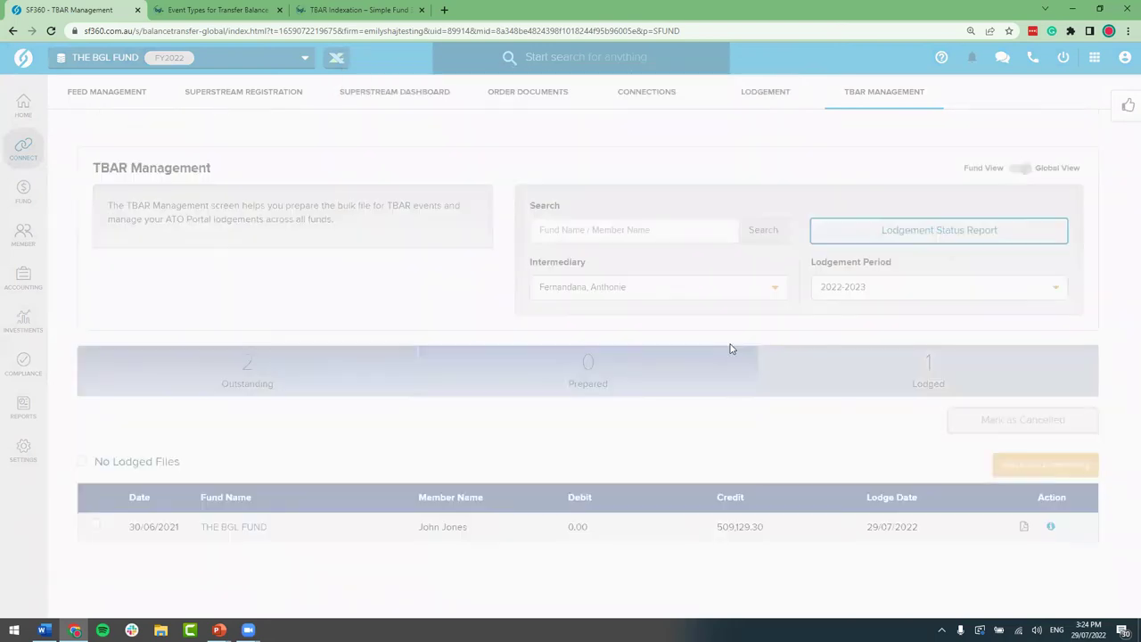
pyautogui.scroll(-3, 729, 349)
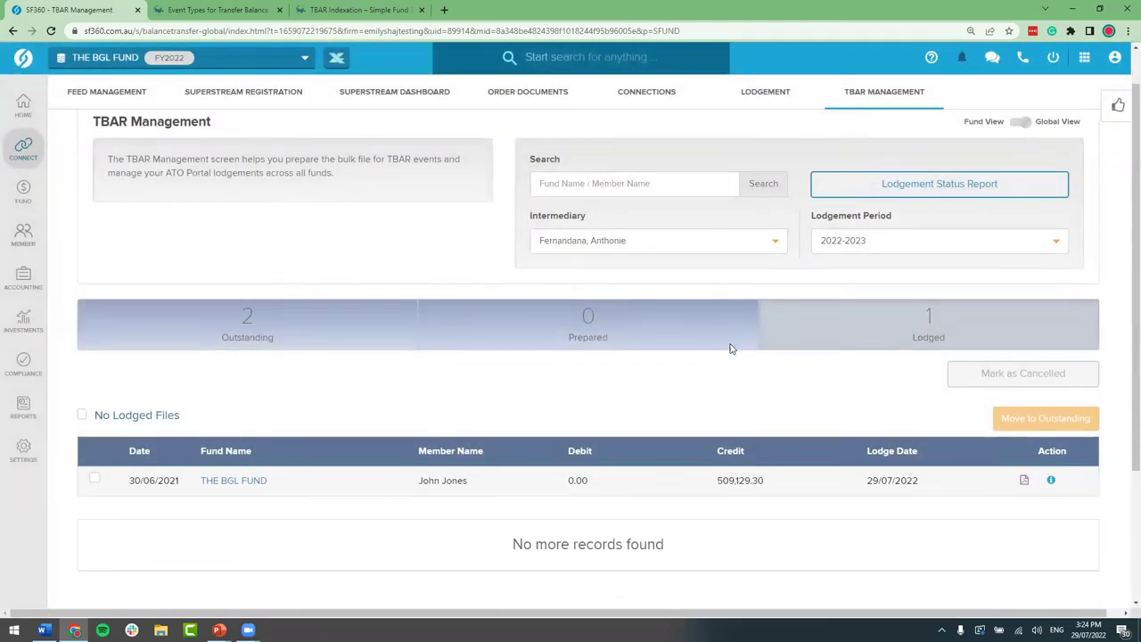
# Step: Select both outstanding 01/07/2021 events and prepare the TBAR file, confirming the Validation Passed dialog
pyautogui.click(364, 255)
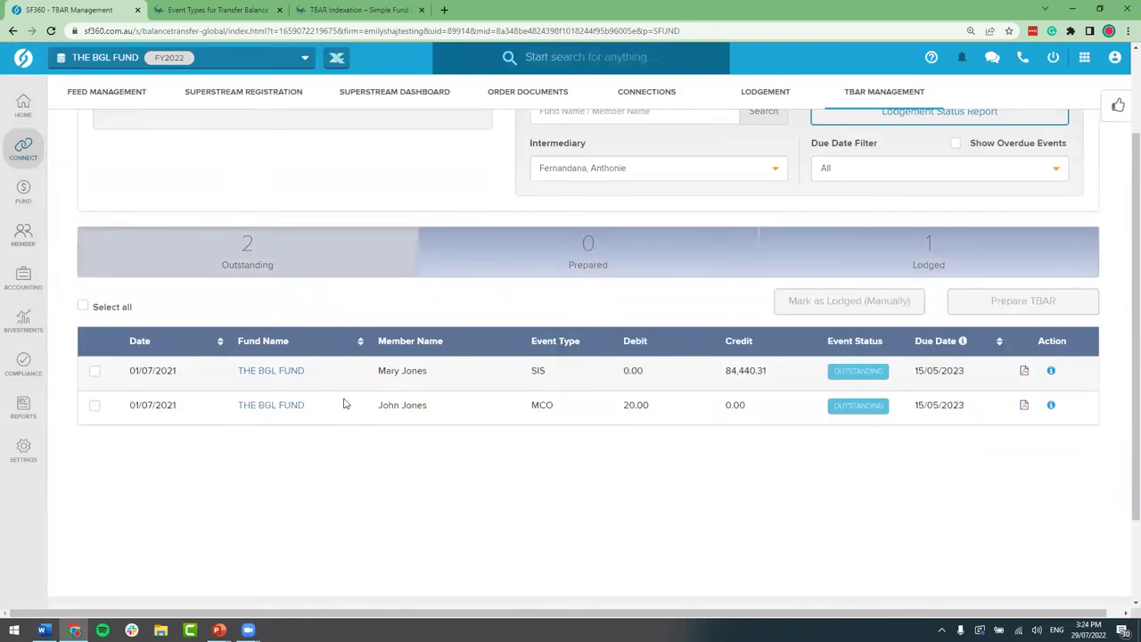
pyautogui.click(83, 307)
pyautogui.click(82, 307)
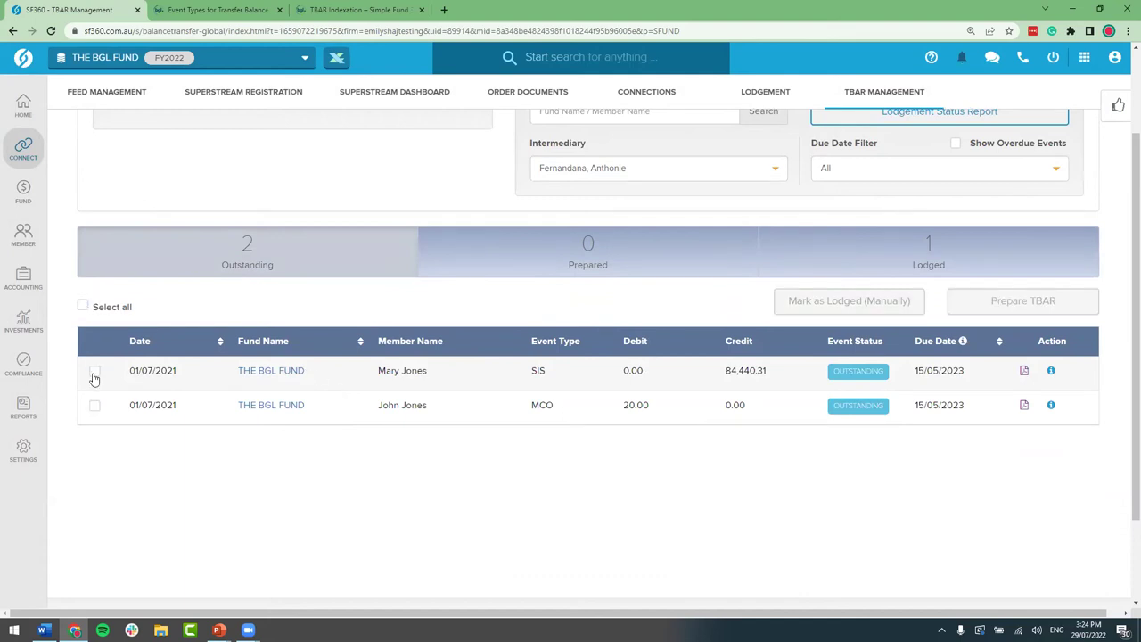
pyautogui.click(83, 307)
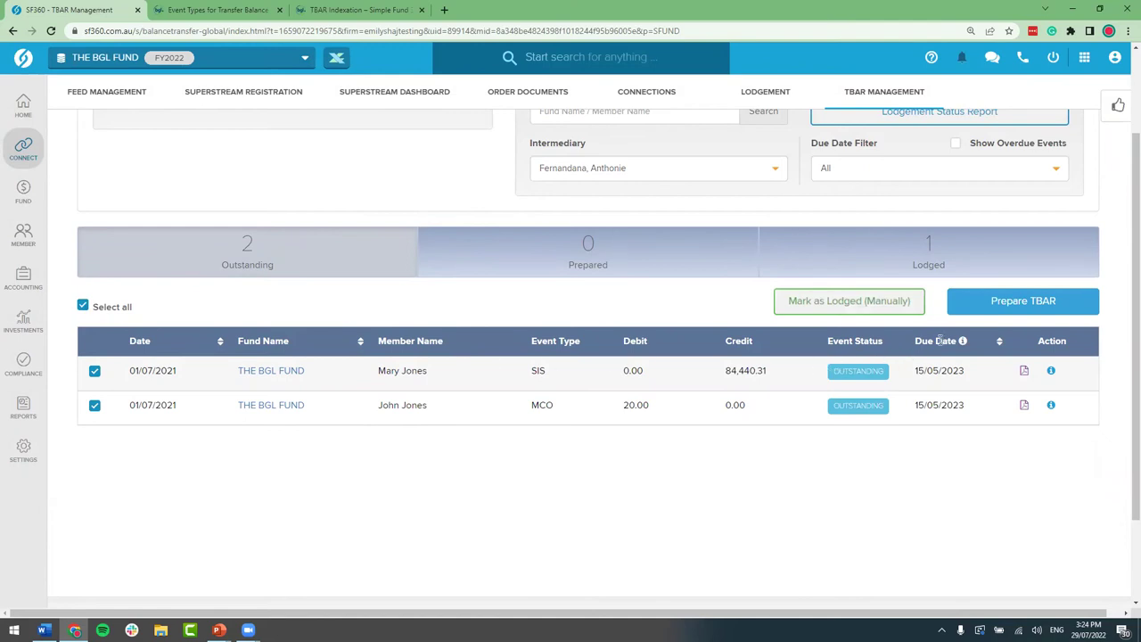
pyautogui.click(1034, 307)
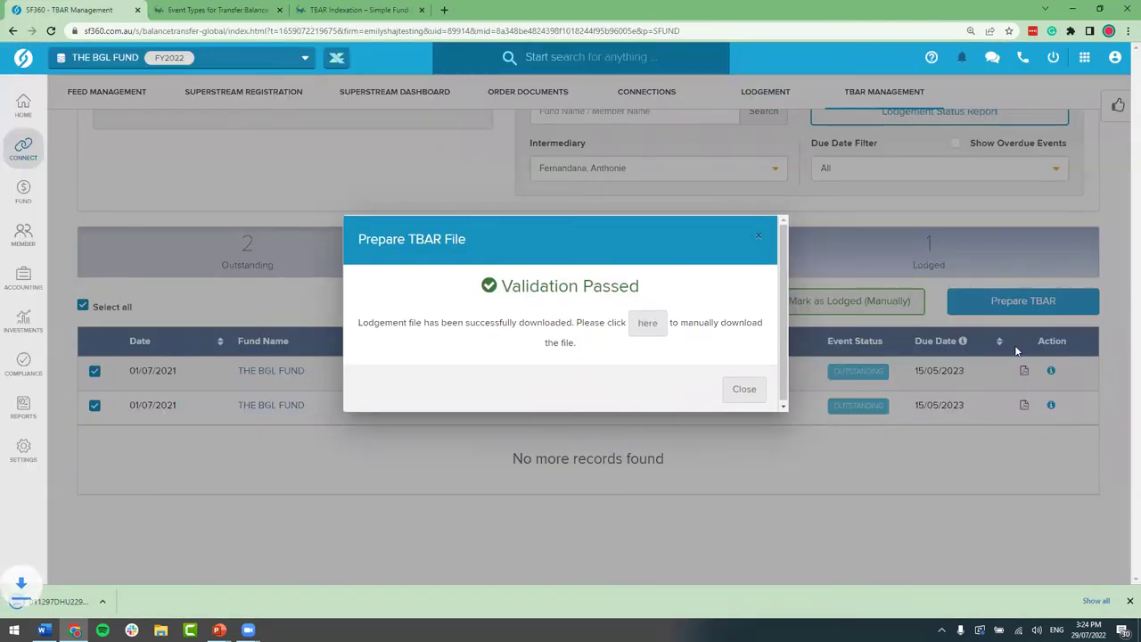
pyautogui.click(652, 328)
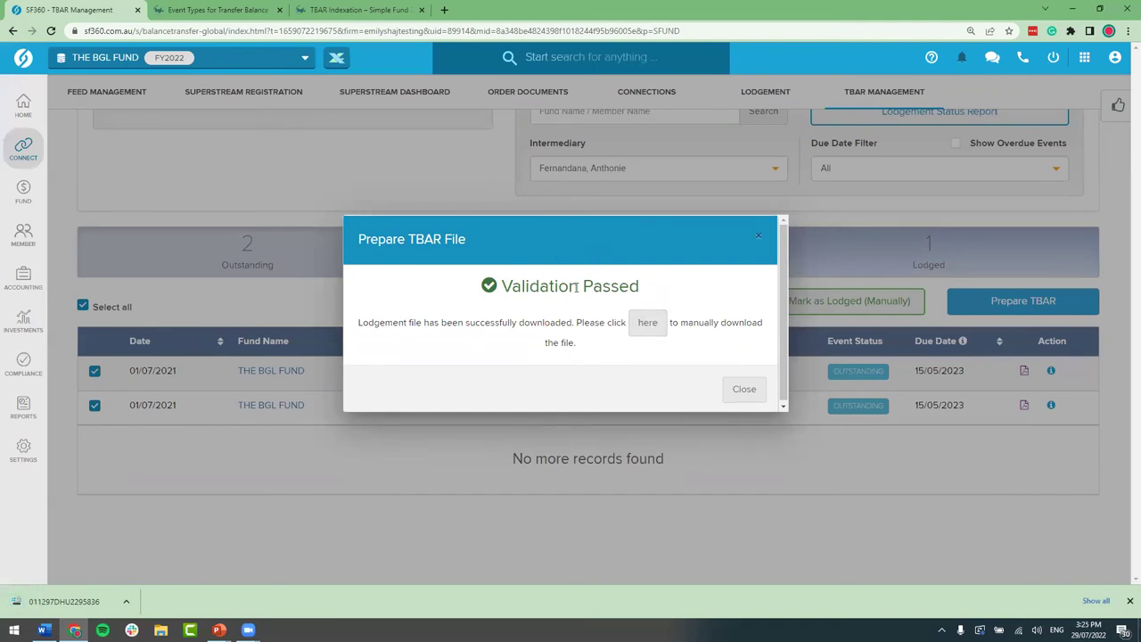
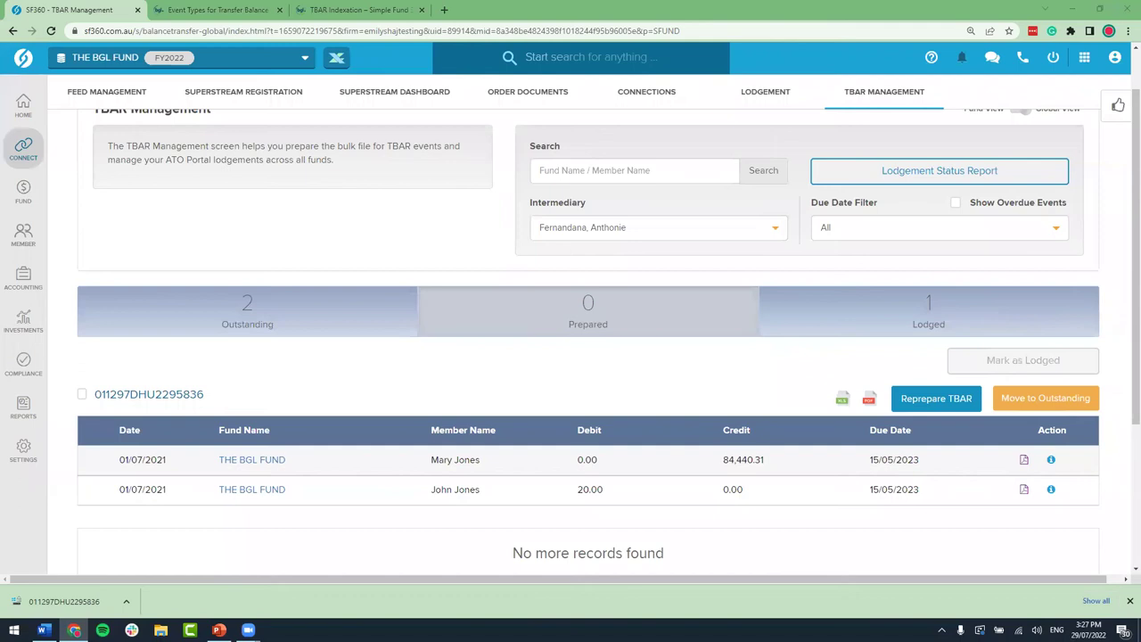
pyautogui.press('super+e')
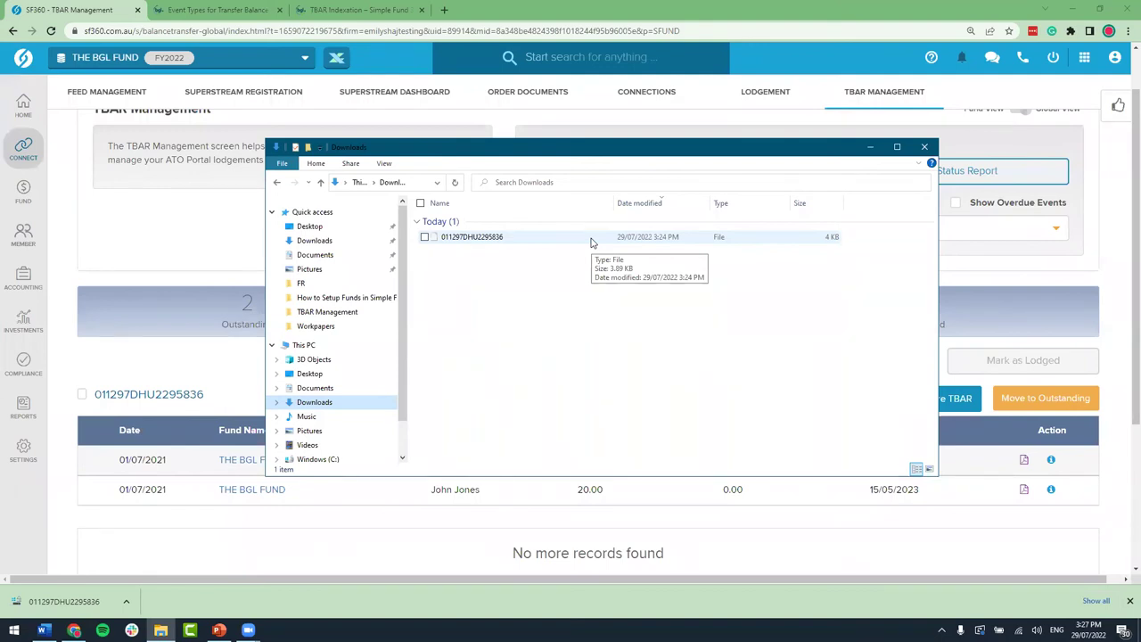
pyautogui.click(925, 148)
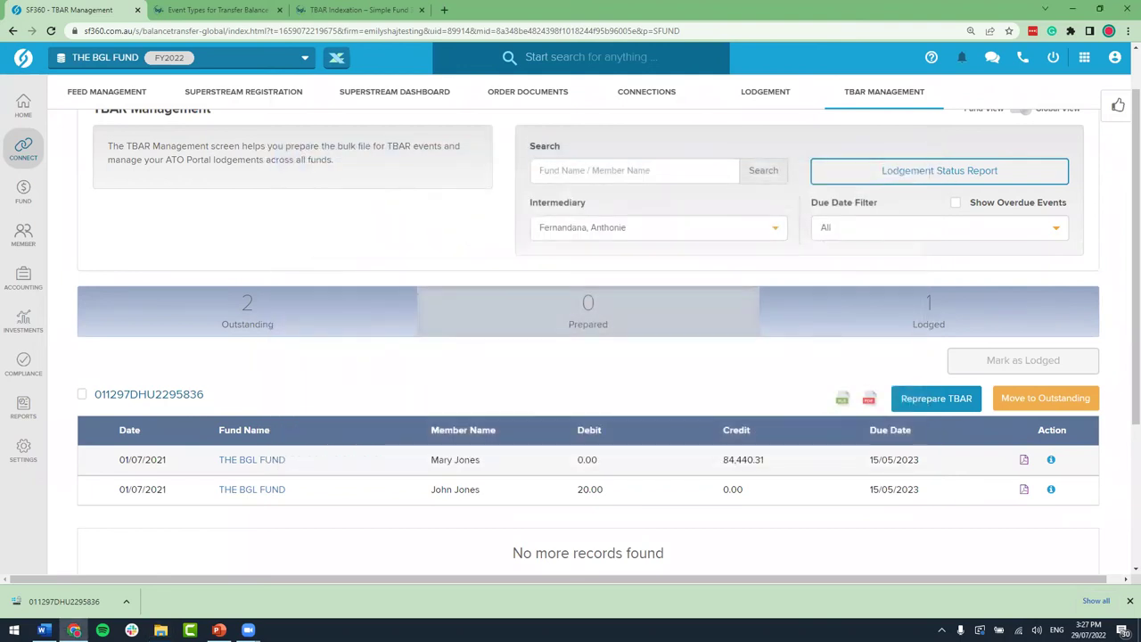
pyautogui.click(43, 629)
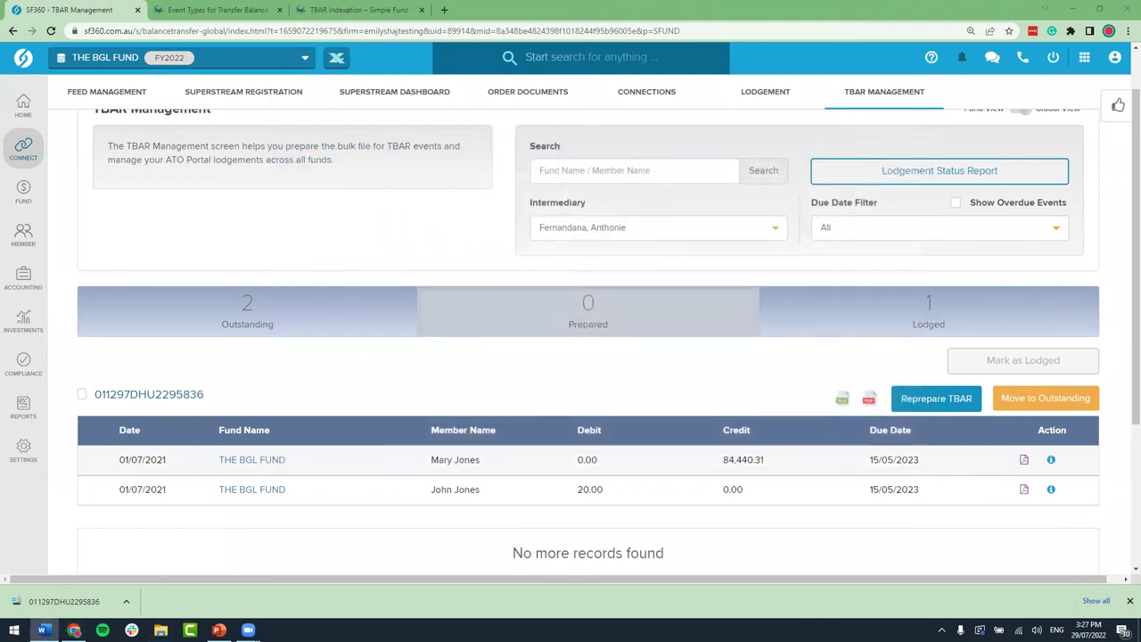
# Step: Replace the Event Types article with the TBAR Management help article and scroll through it
pyautogui.click(214, 10)
pyautogui.click(211, 33)
pyautogui.hotkey('ctrl', 'v')
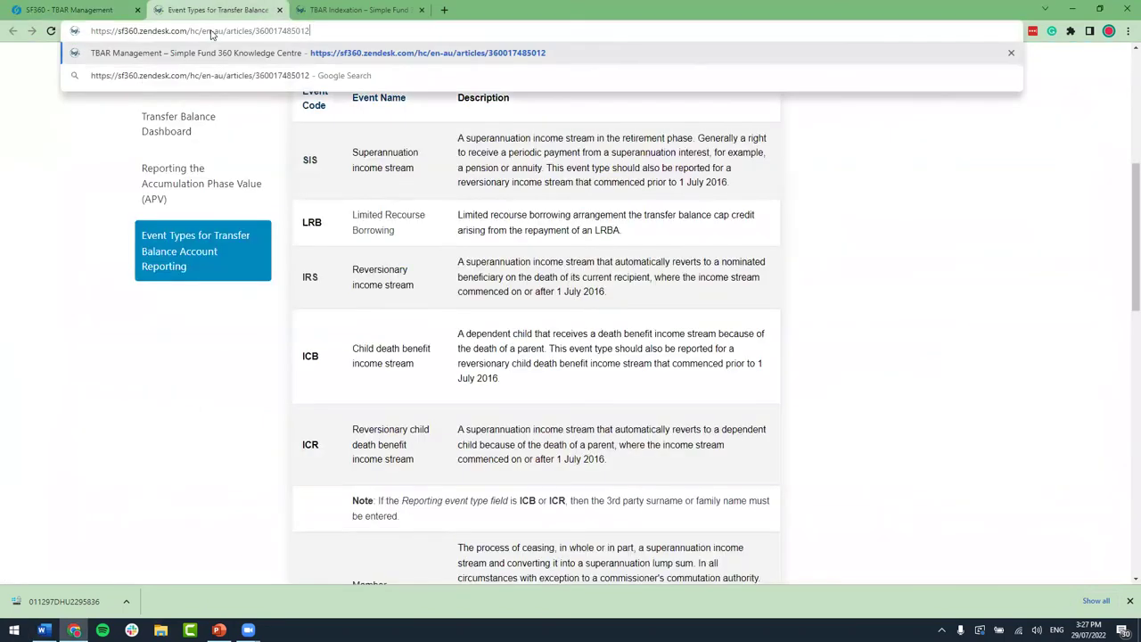
pyautogui.press('Return')
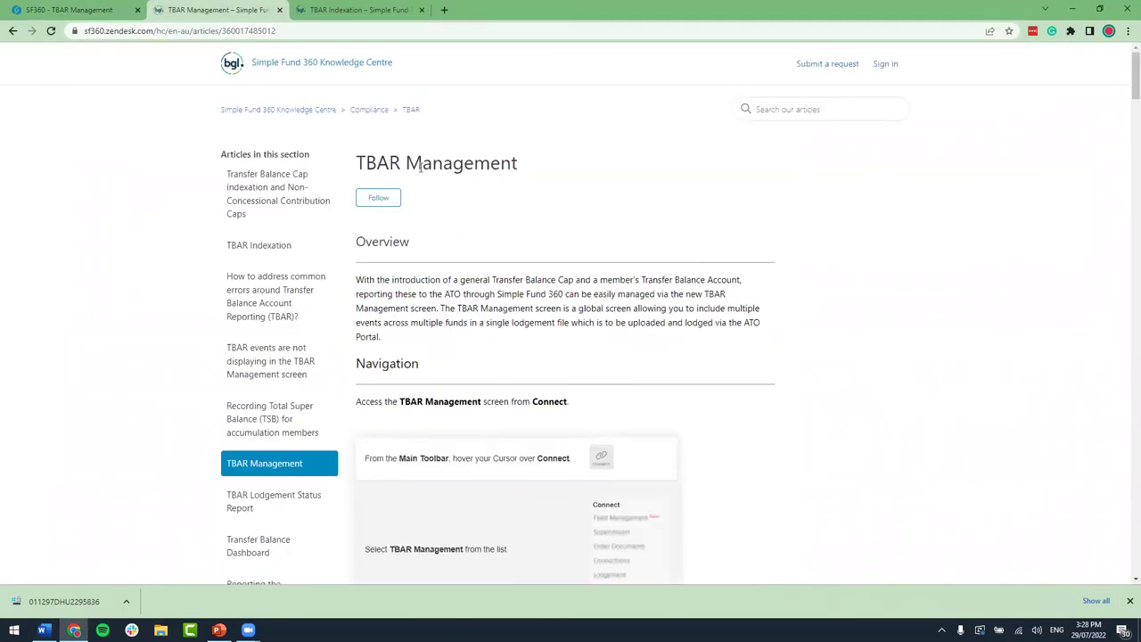
pyautogui.scroll(-12, 516, 197)
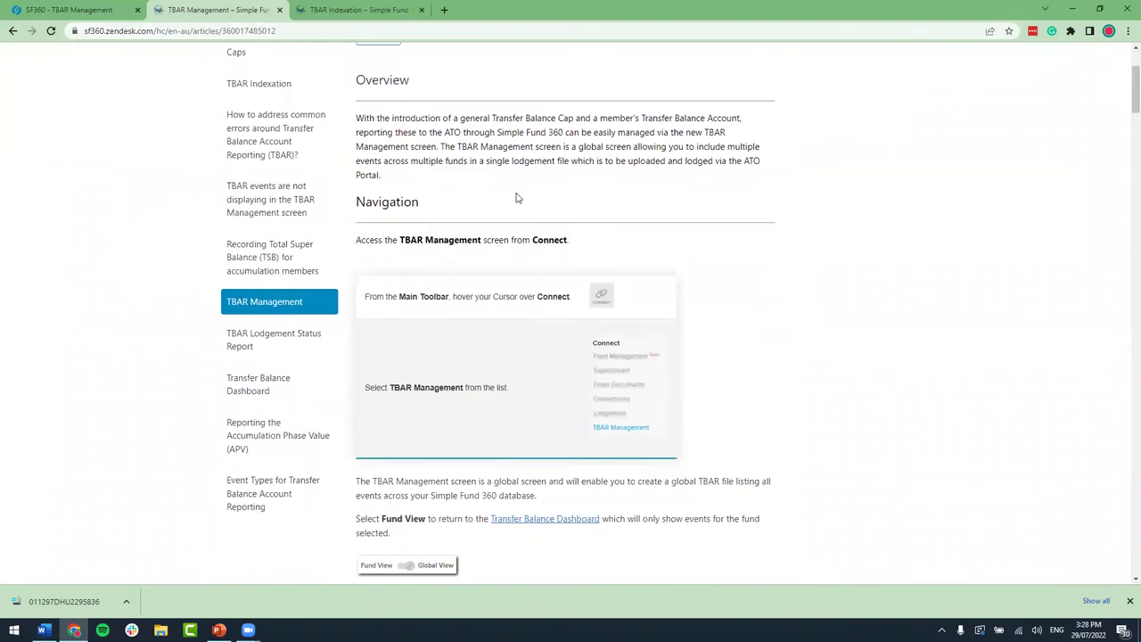
pyautogui.scroll(-15, 516, 197)
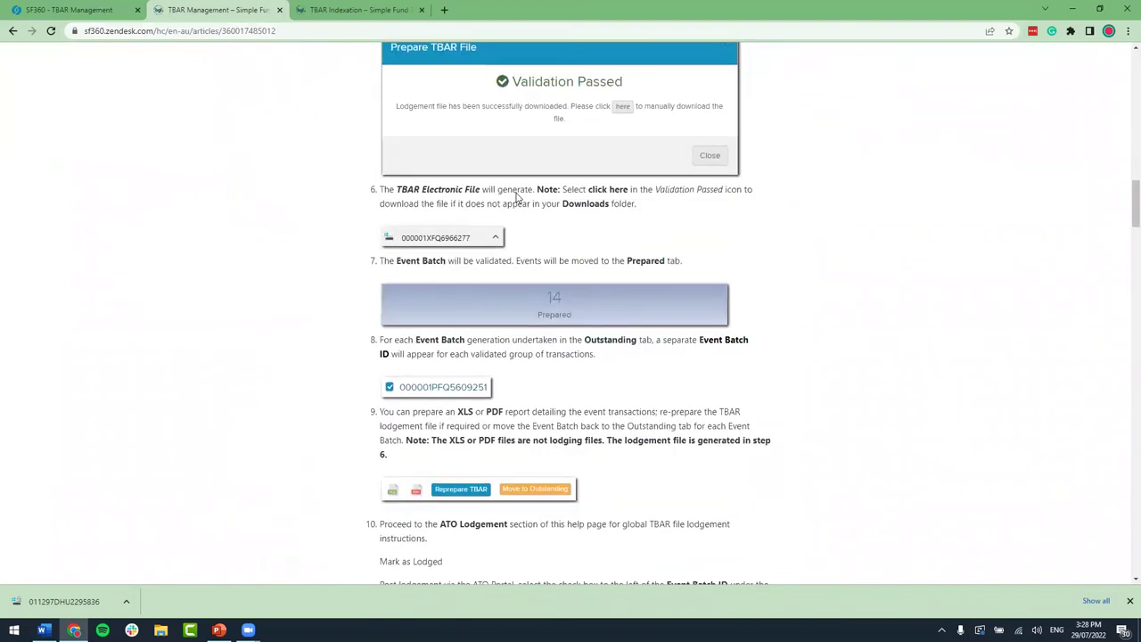
pyautogui.scroll(1, 519, 207)
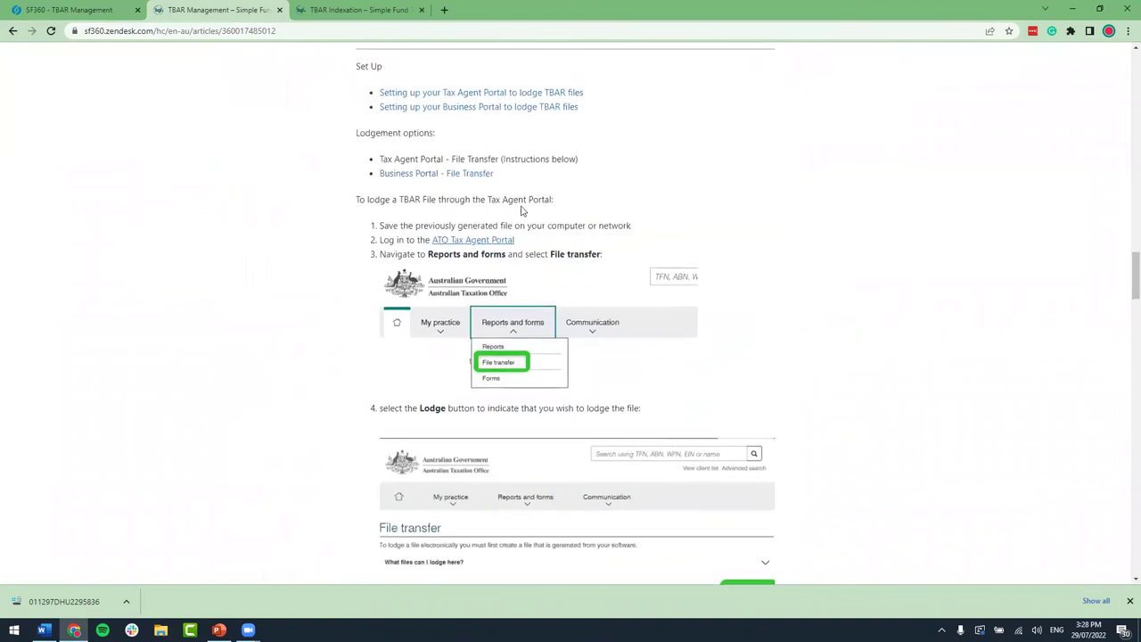
pyautogui.scroll(-2, 535, 228)
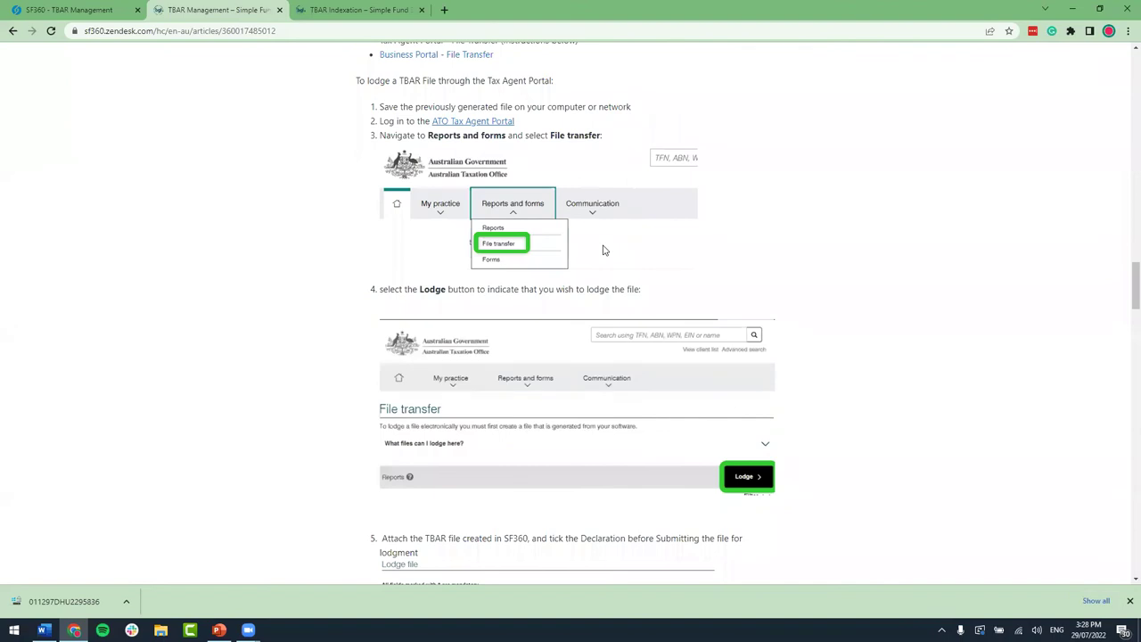
# Step: Check the article's web address, scroll back up, then return to the SF360 TBAR Management screen
pyautogui.click(242, 30)
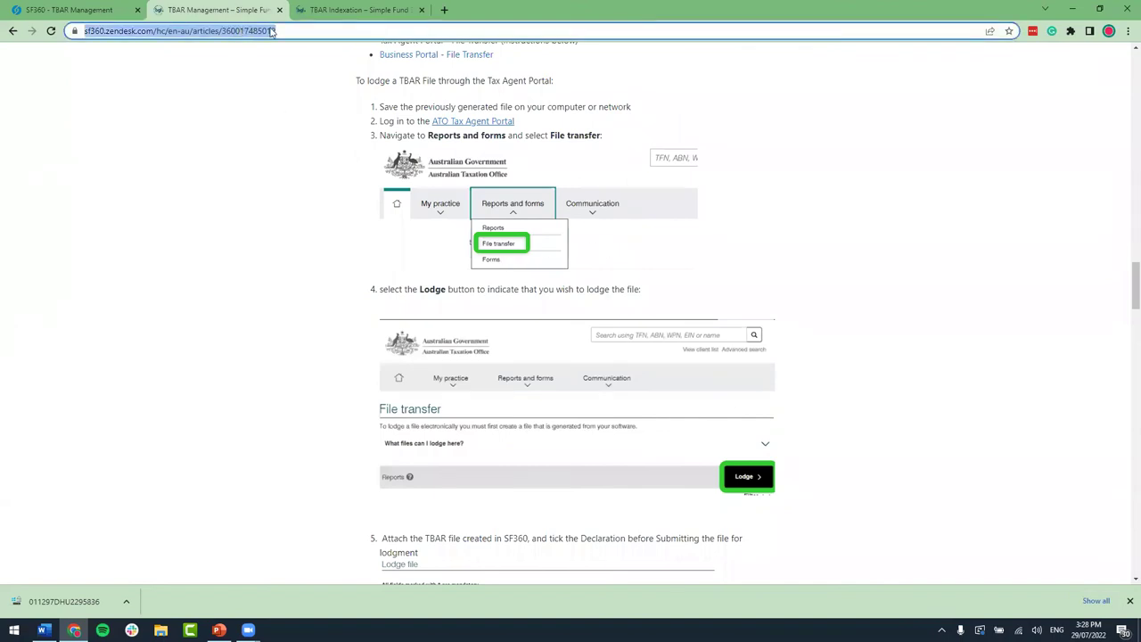
pyautogui.click(940, 270)
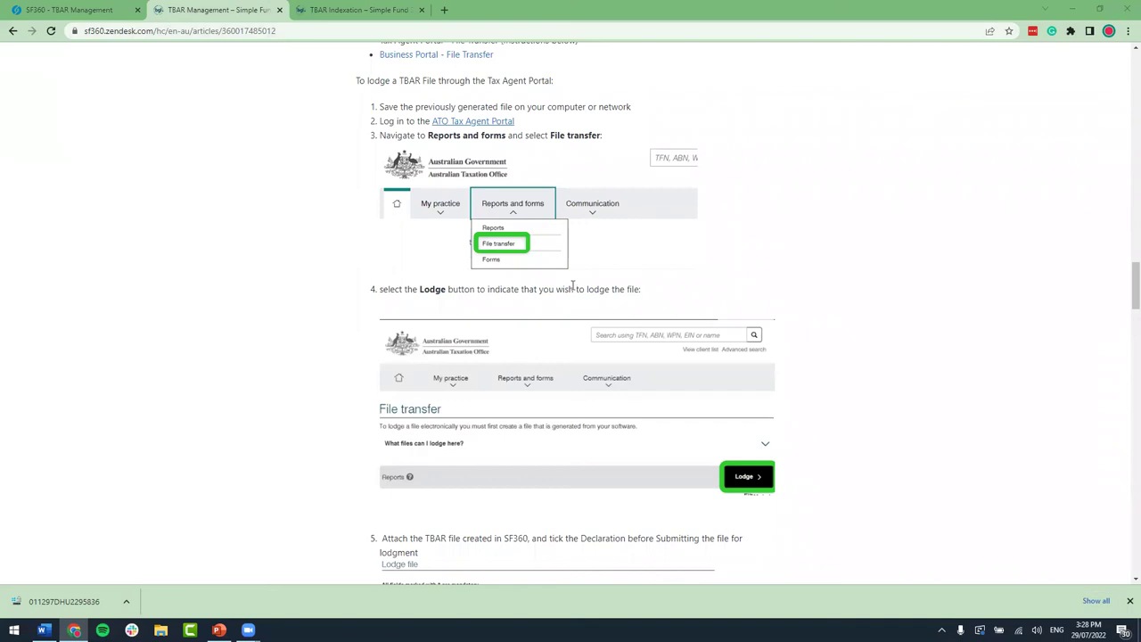
pyautogui.scroll(1, 572, 286)
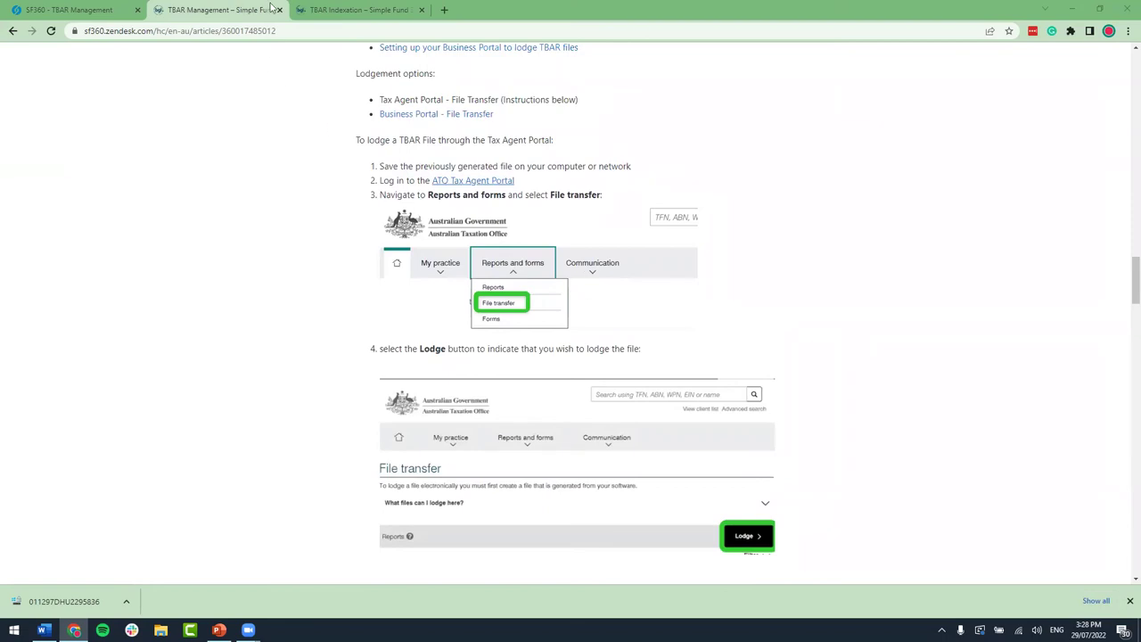
pyautogui.click(104, 9)
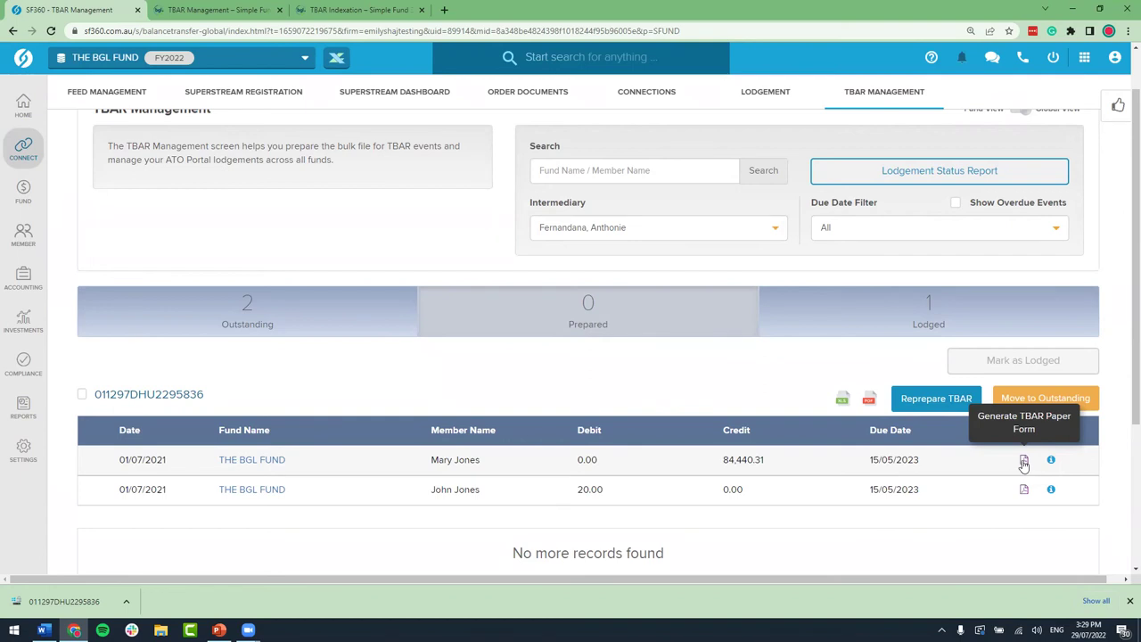
# Step: Generate the TBAR paper form for the first event and scroll down through the PDF
pyautogui.click(1025, 462)
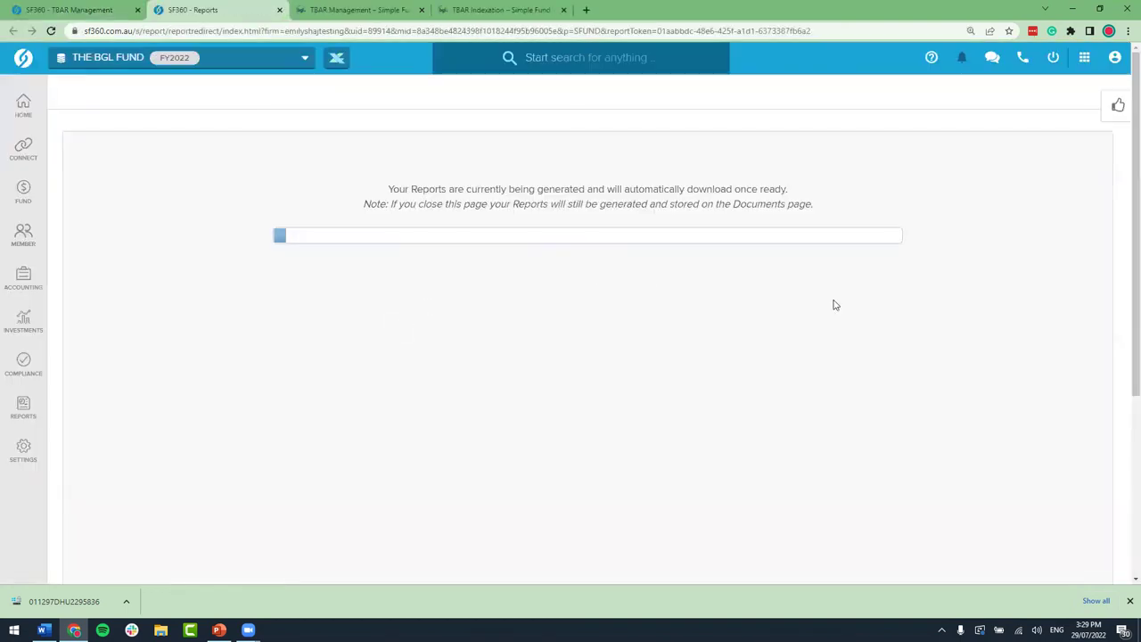
pyautogui.scroll(-3, 772, 294)
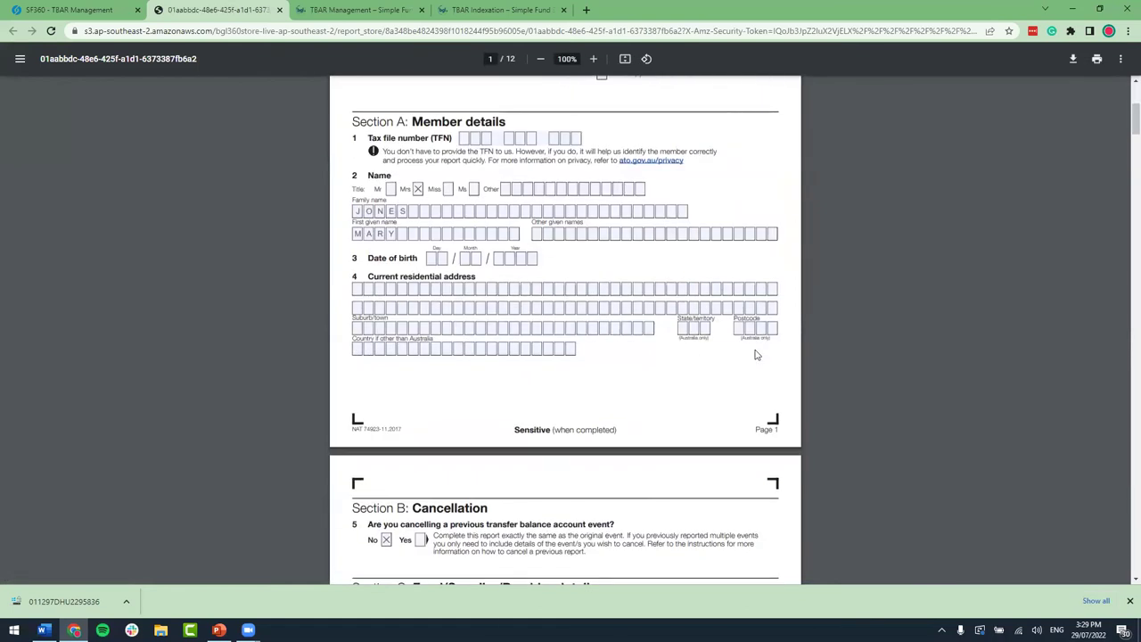
pyautogui.scroll(-10, 754, 351)
pyautogui.scroll(-2, 754, 354)
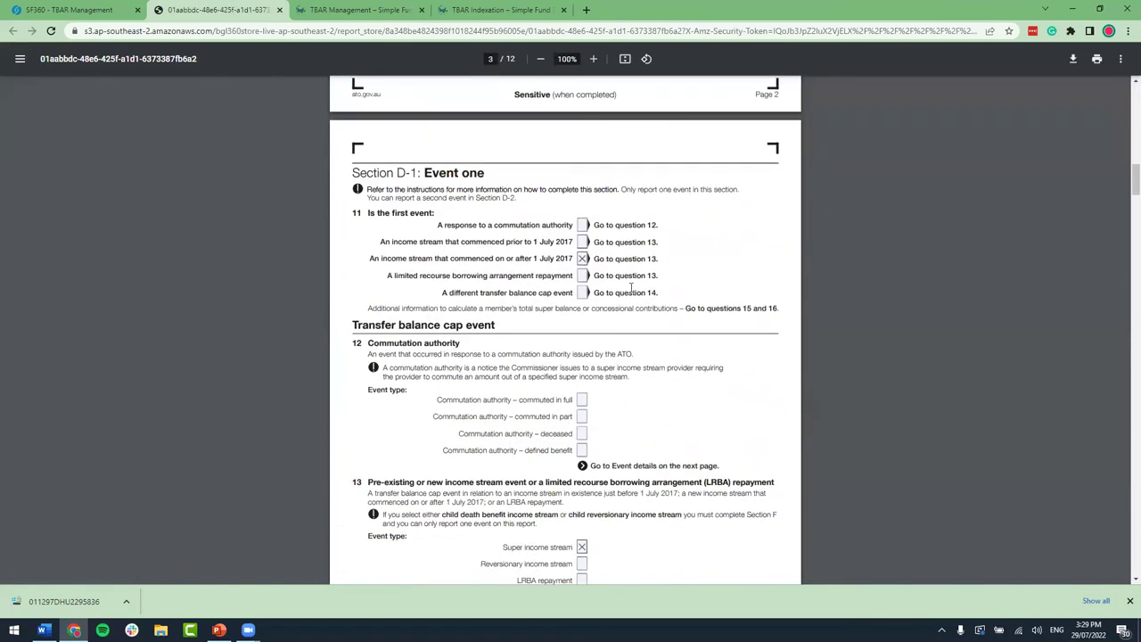
pyautogui.scroll(-10, 683, 351)
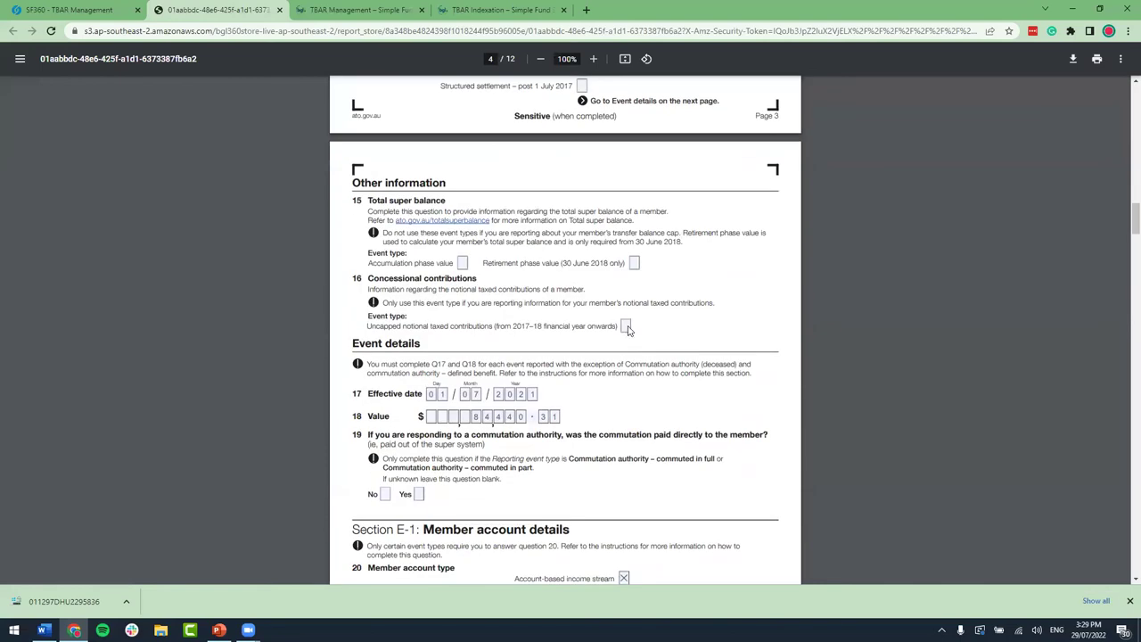
pyautogui.scroll(-4, 676, 367)
pyautogui.scroll(-20, 675, 367)
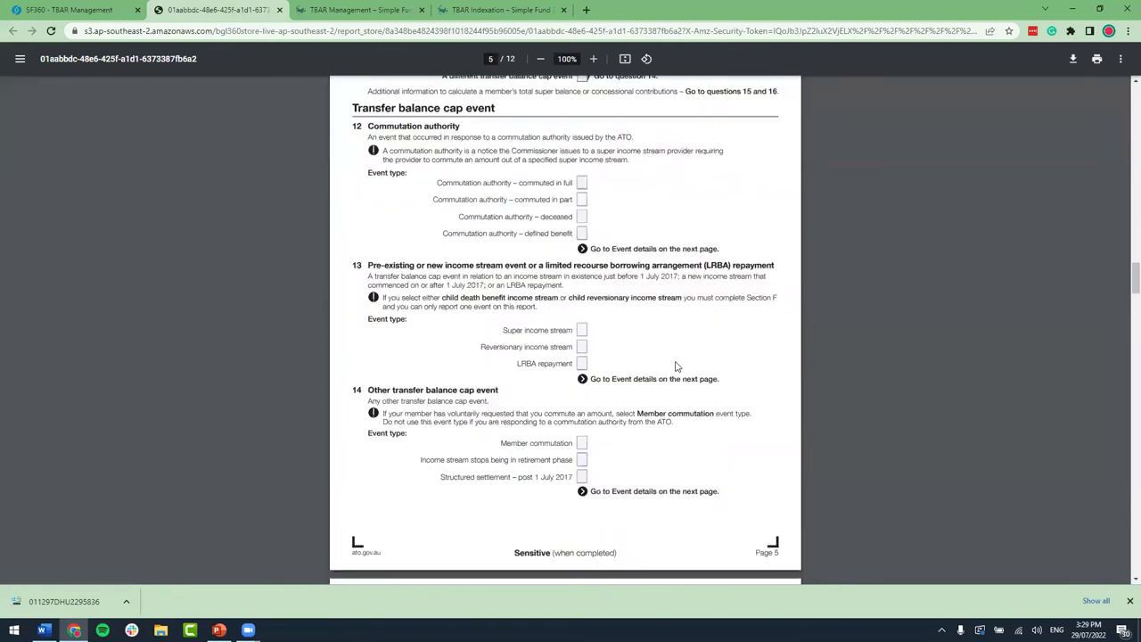
pyautogui.scroll(-20, 676, 367)
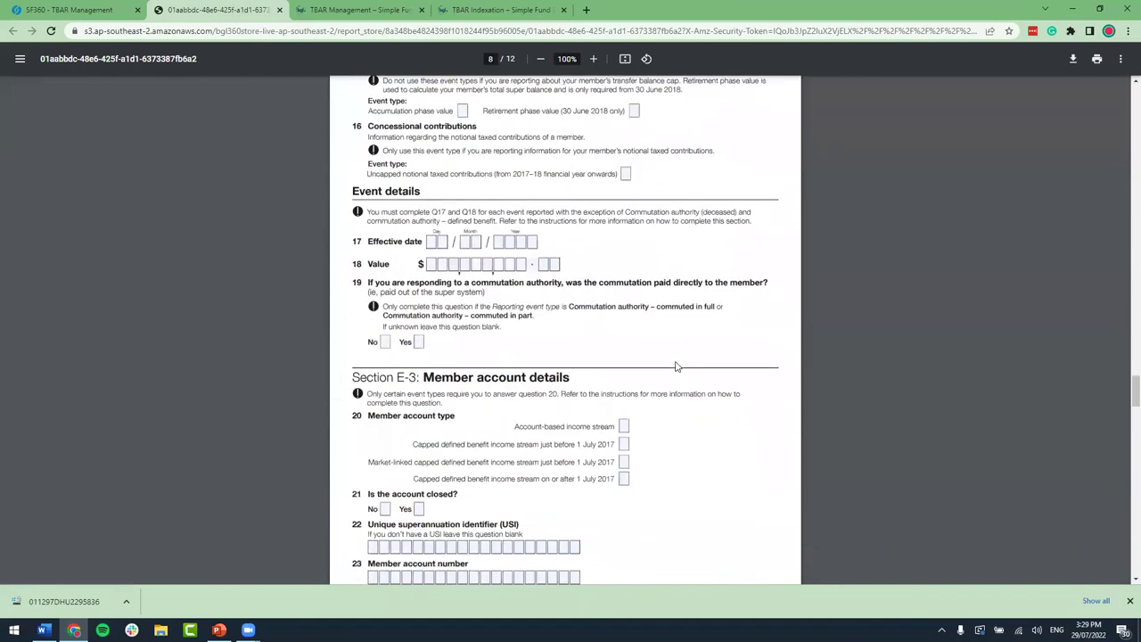
pyautogui.scroll(-15, 675, 366)
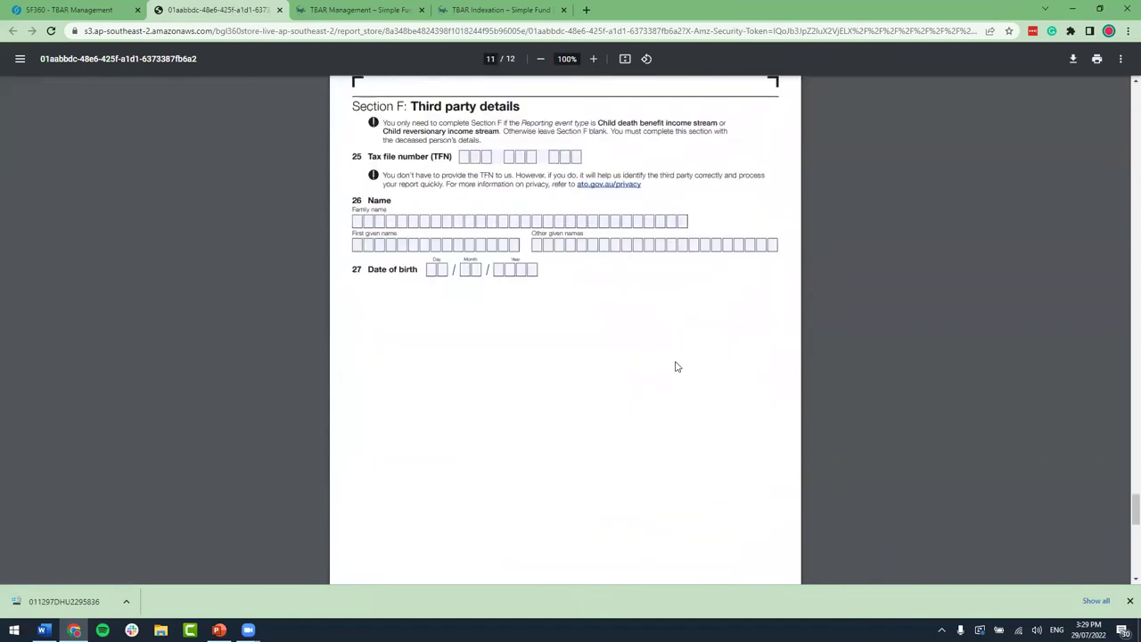
pyautogui.scroll(-1, 676, 366)
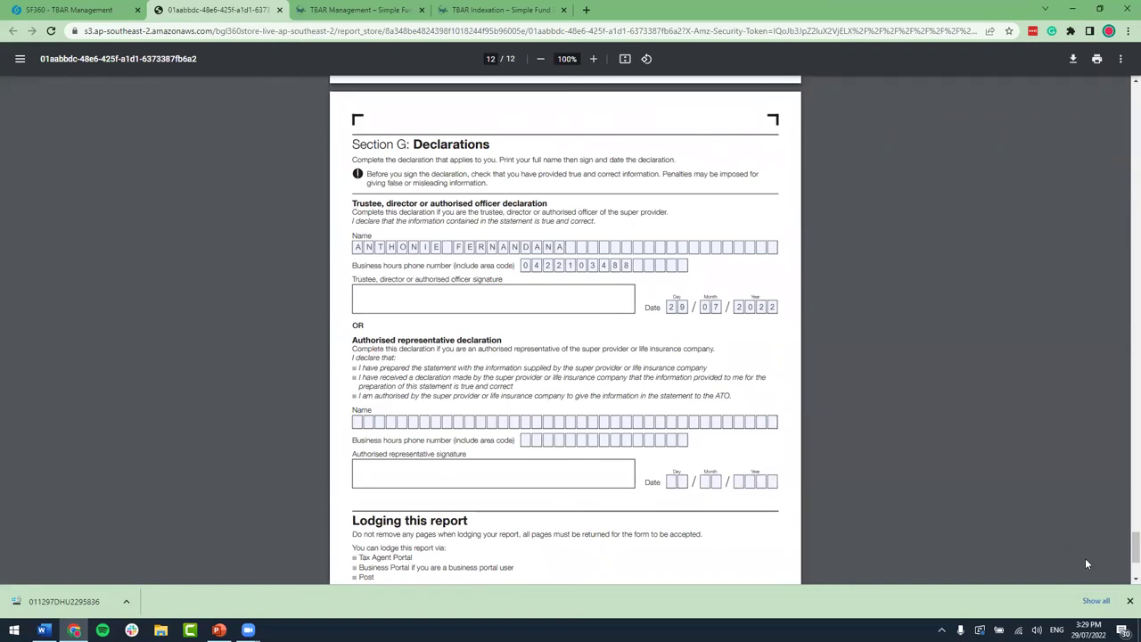
# Step: Hide the downloads bar, highlight the postal lodgement address, and return to TBAR Management
pyautogui.click(1129, 601)
pyautogui.scroll(-3, 595, 319)
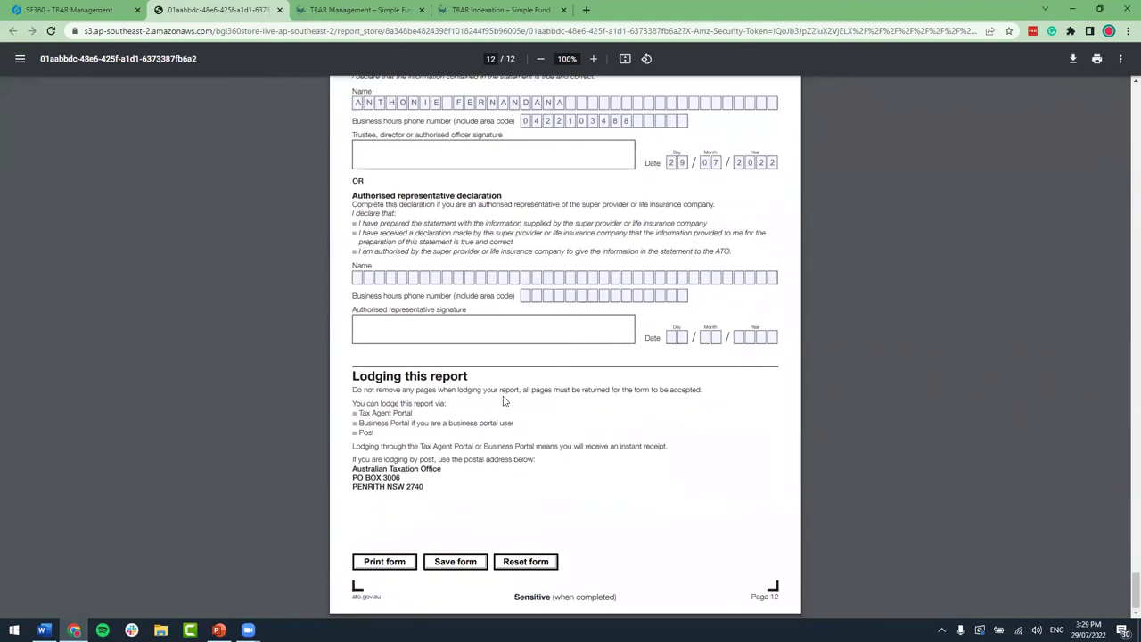
pyautogui.moveTo(354, 462); pyautogui.dragTo(427, 488)
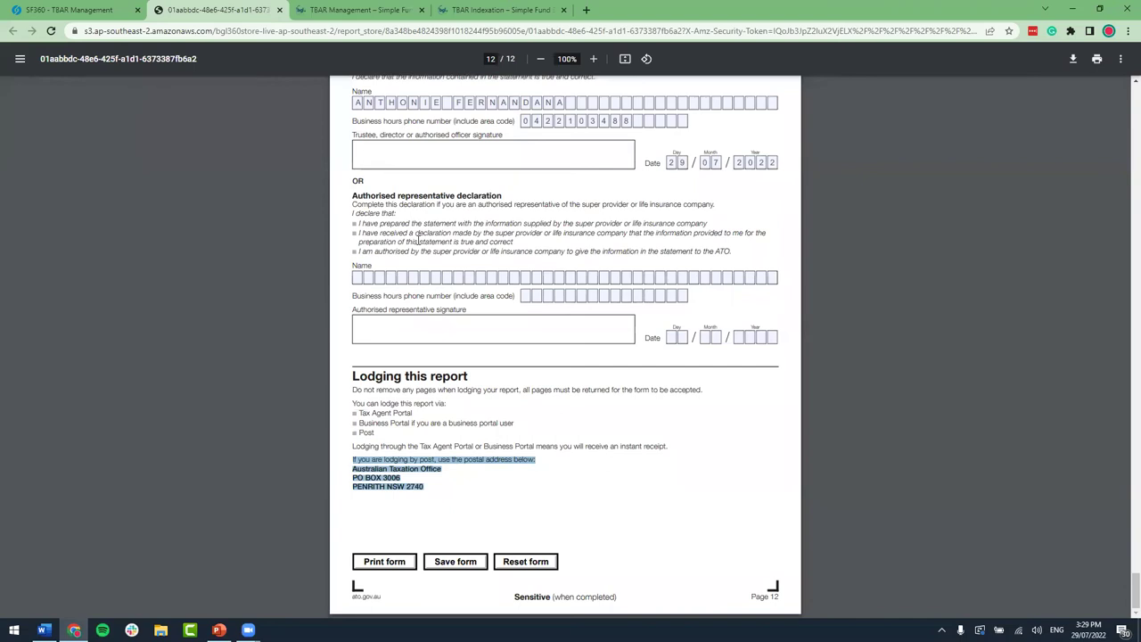
pyautogui.click(98, 11)
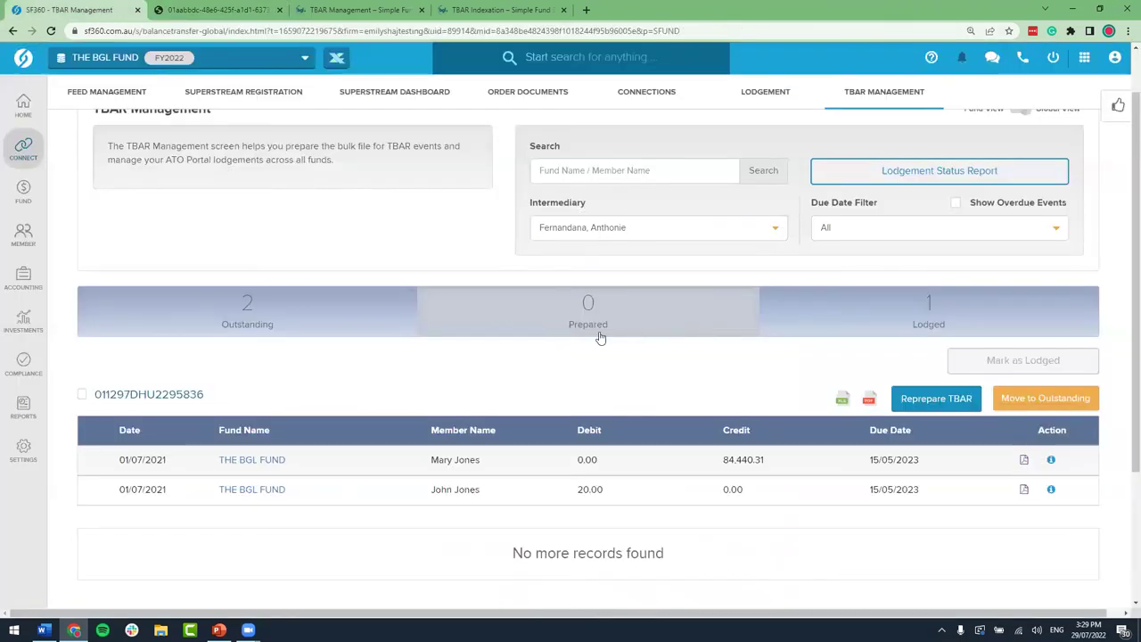
# Step: Mark the selected prepared TBAR batch as lodged on 29/07/2022
pyautogui.click(82, 394)
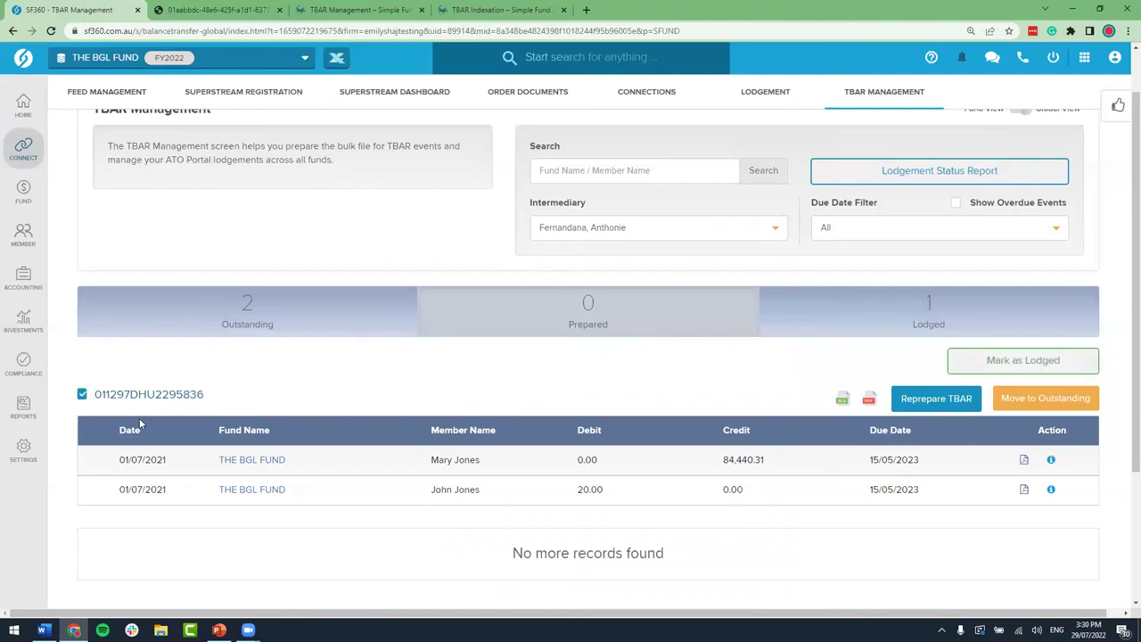
pyautogui.moveTo(95, 395); pyautogui.dragTo(205, 401)
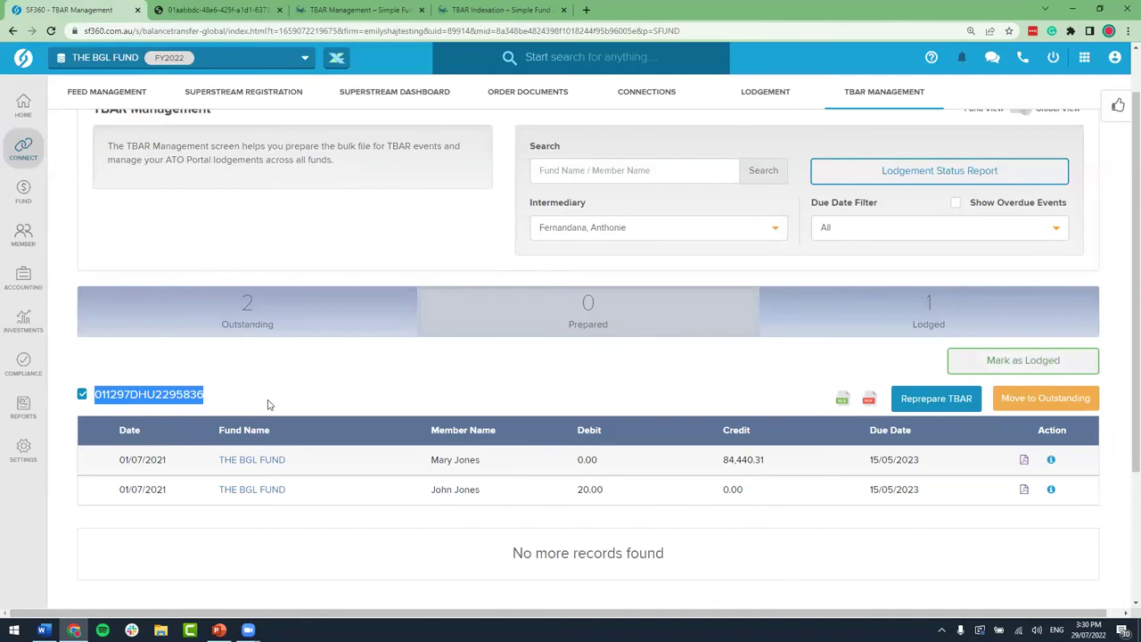
pyautogui.click(1041, 368)
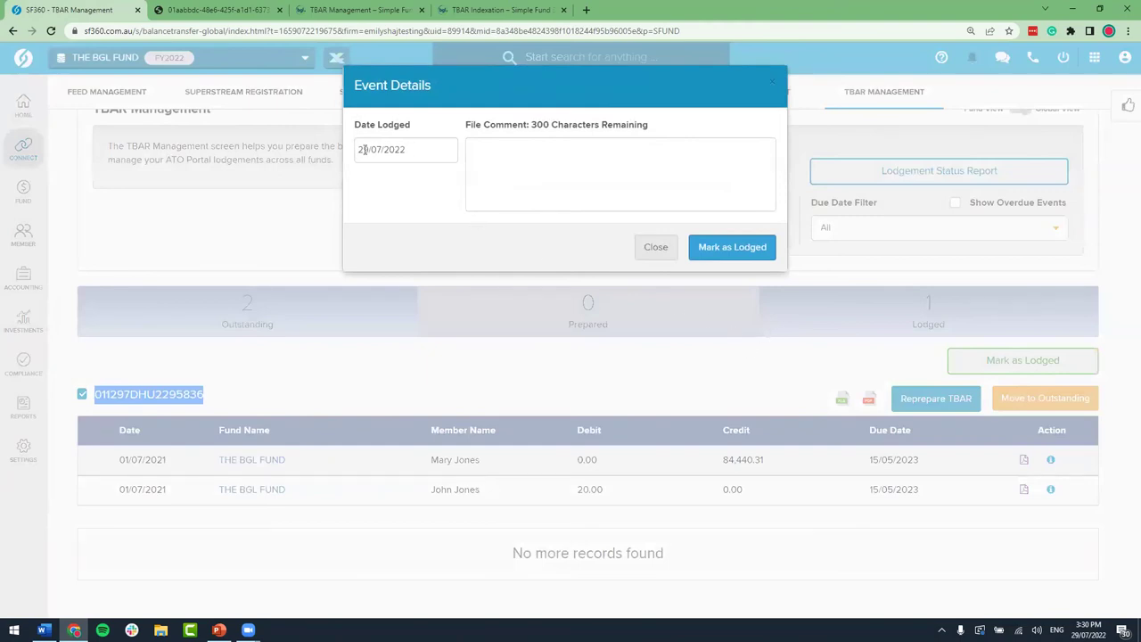
pyautogui.click(517, 155)
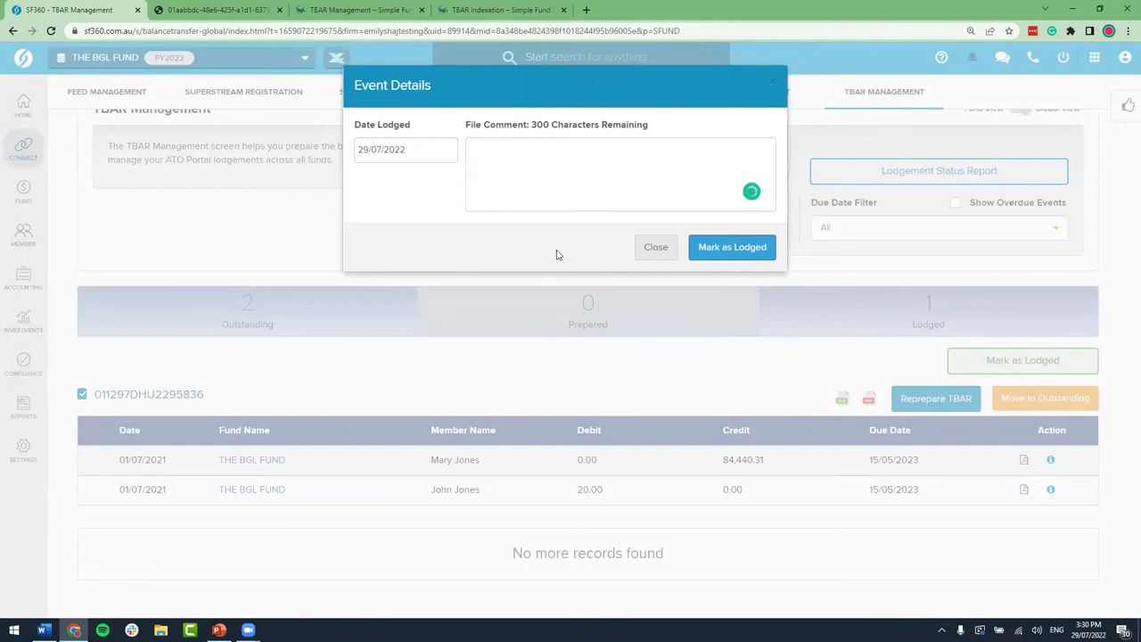
pyautogui.click(733, 248)
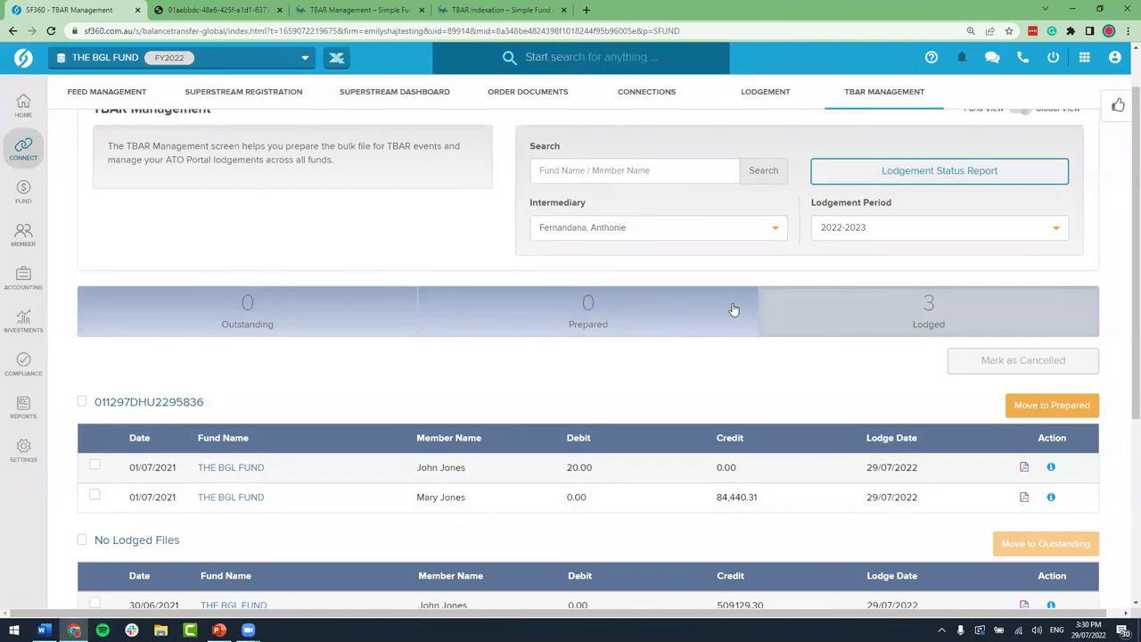
pyautogui.scroll(-2, 943, 360)
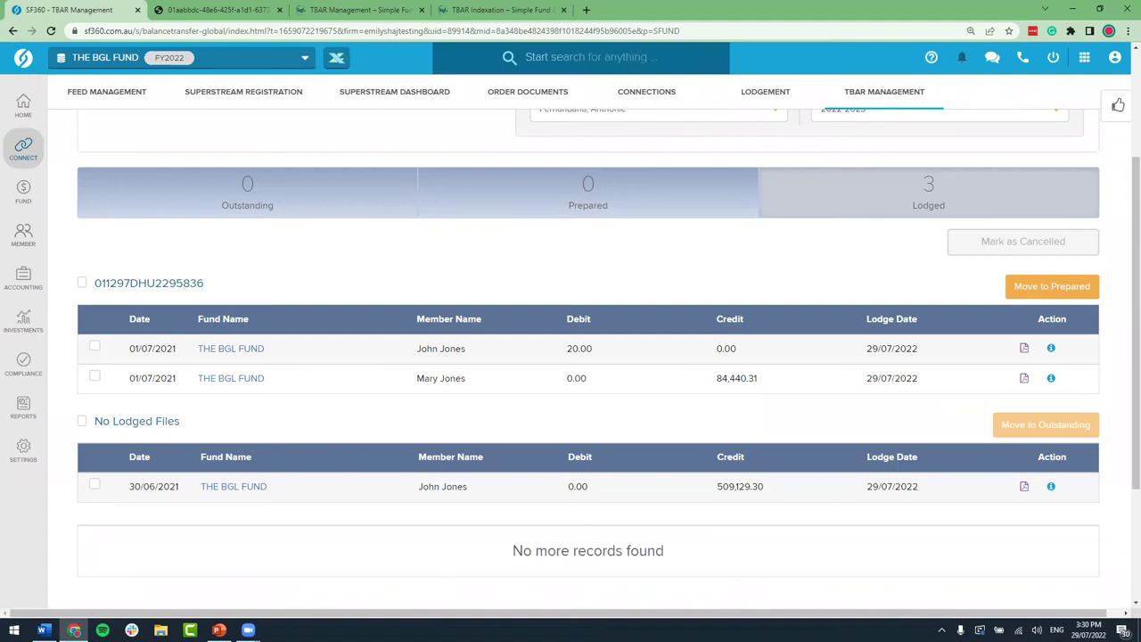
# Step: Present the Cancelling Events slide (slide 11) full screen in PowerPoint
pyautogui.hotkey('alt', 'Tab')
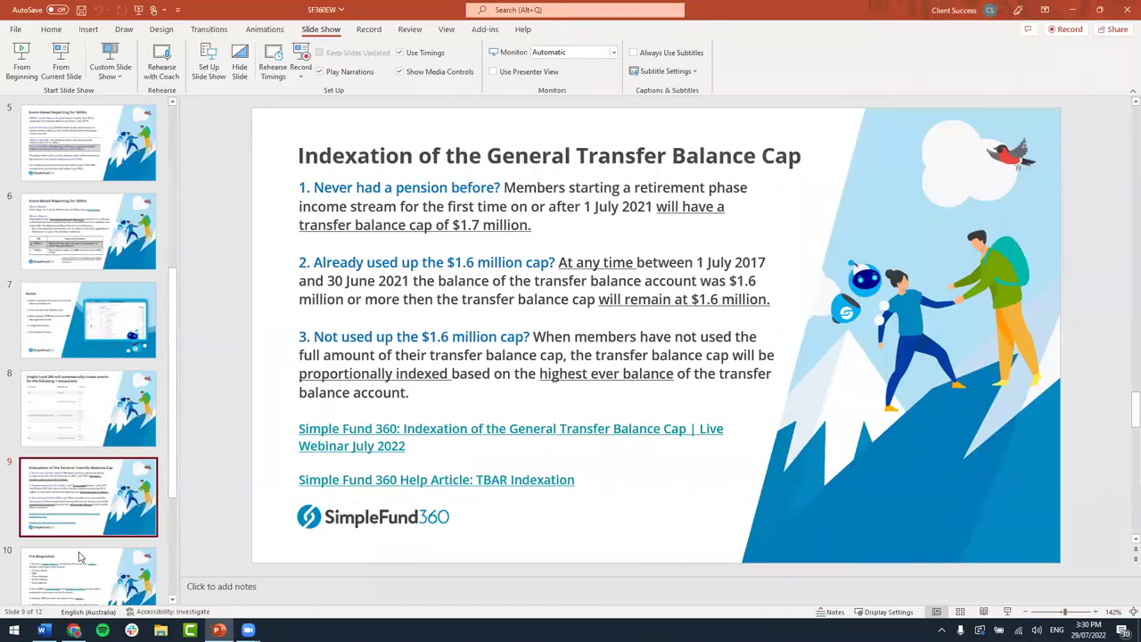
pyautogui.scroll(-3, 78, 558)
pyautogui.click(77, 549)
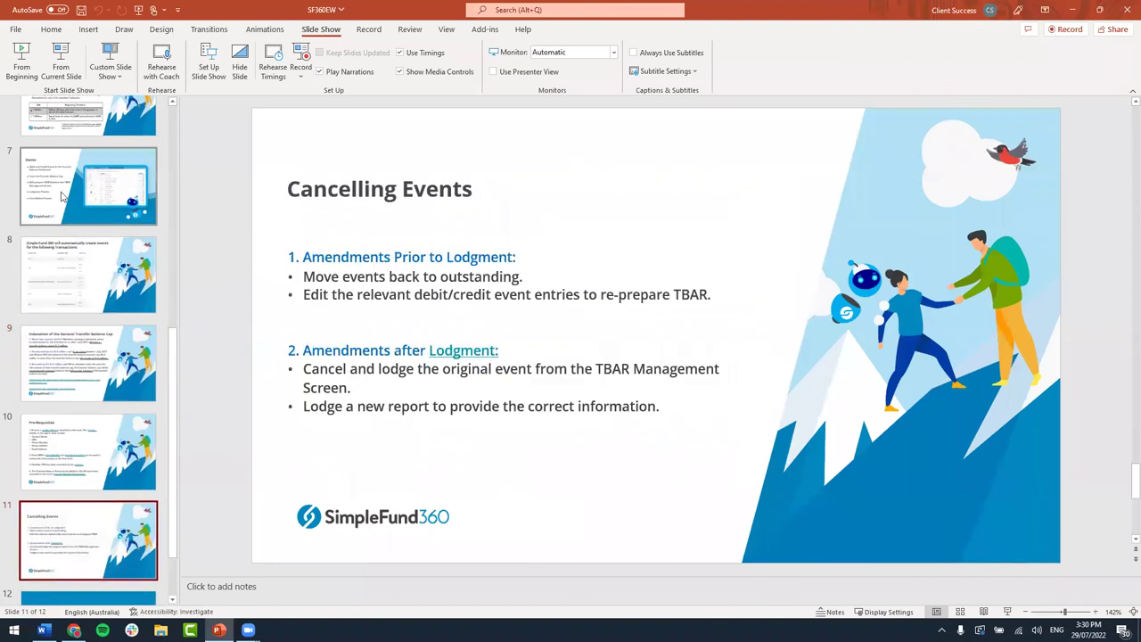
pyautogui.click(61, 62)
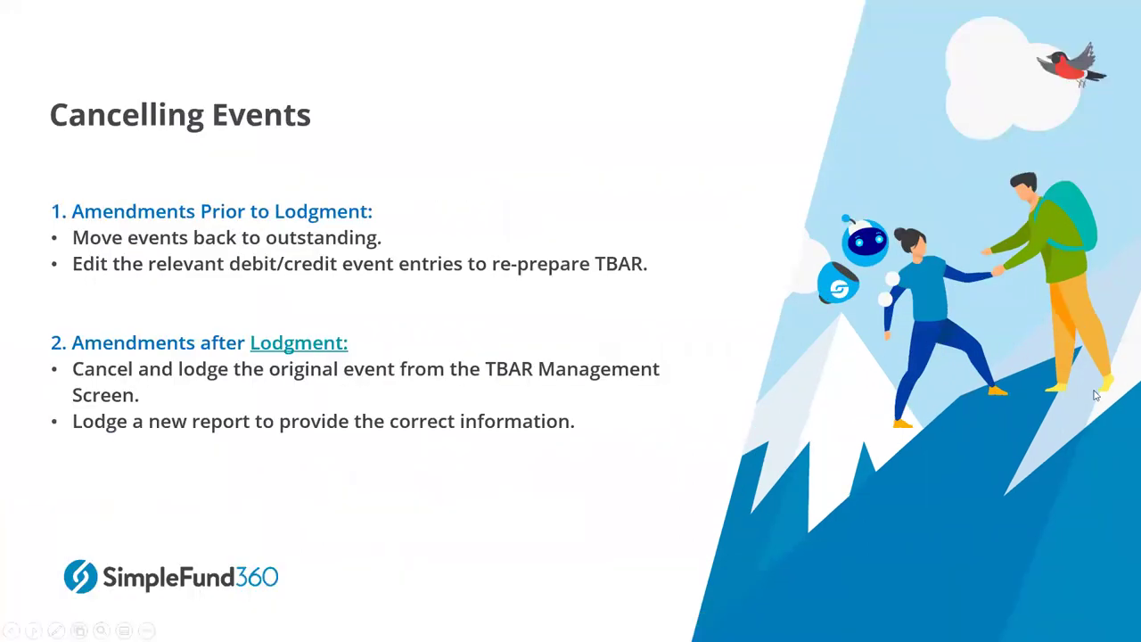
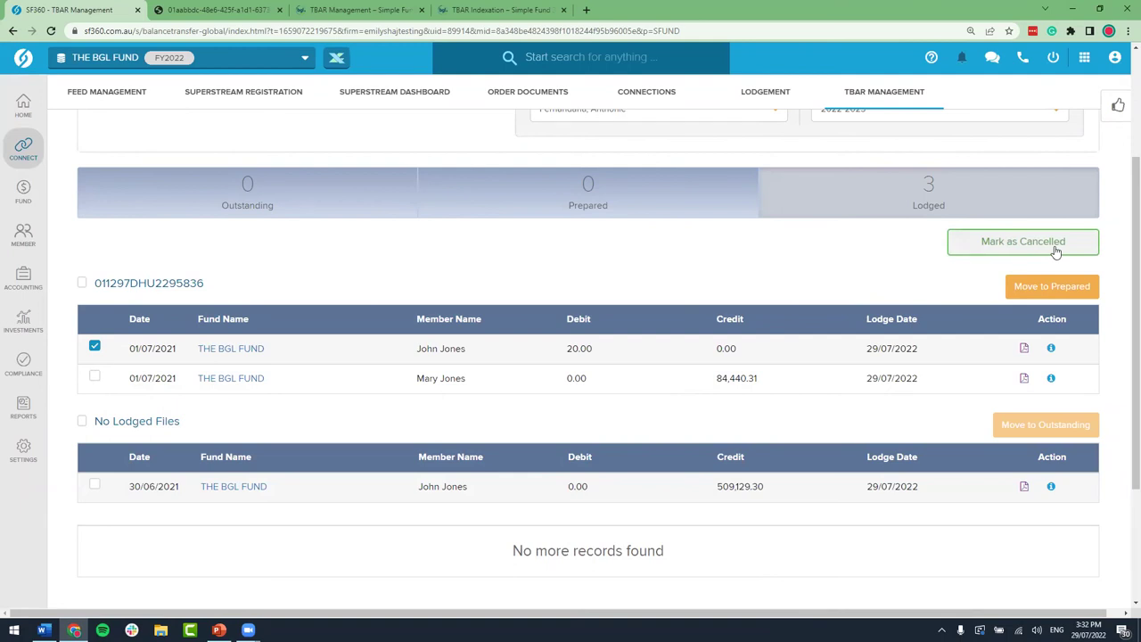
# Step: Mark the member's lodged 20.00 MCO event as cancelled, keeping the existing cancellation date
pyautogui.click(1057, 252)
pyautogui.click(395, 149)
pyautogui.moveTo(406, 149); pyautogui.dragTo(361, 149)
pyautogui.click(541, 149)
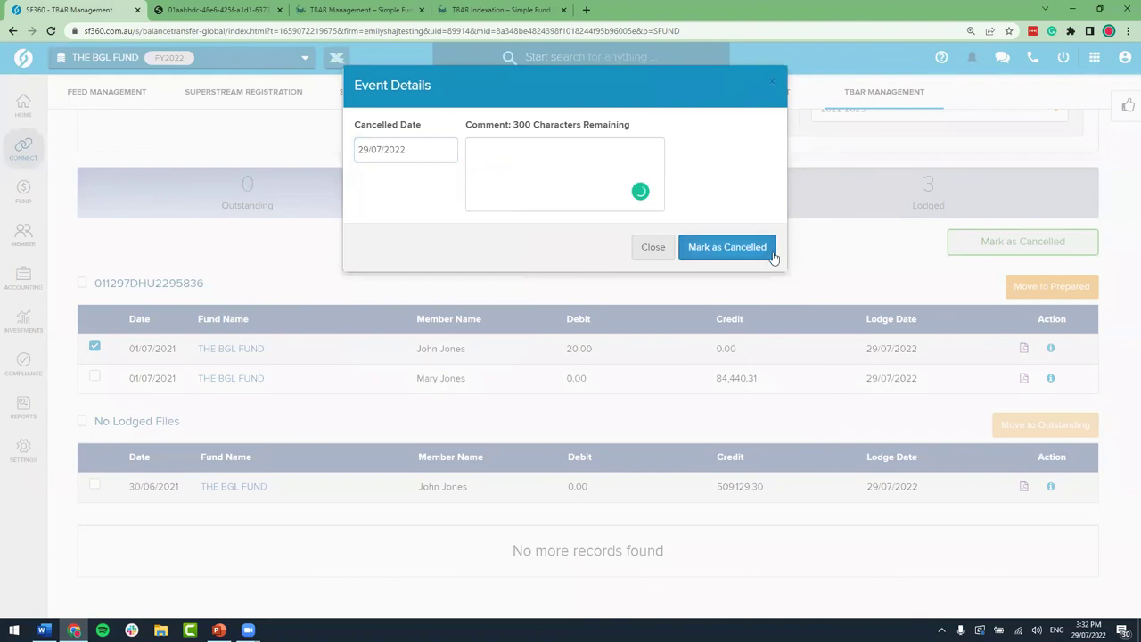
pyautogui.click(727, 249)
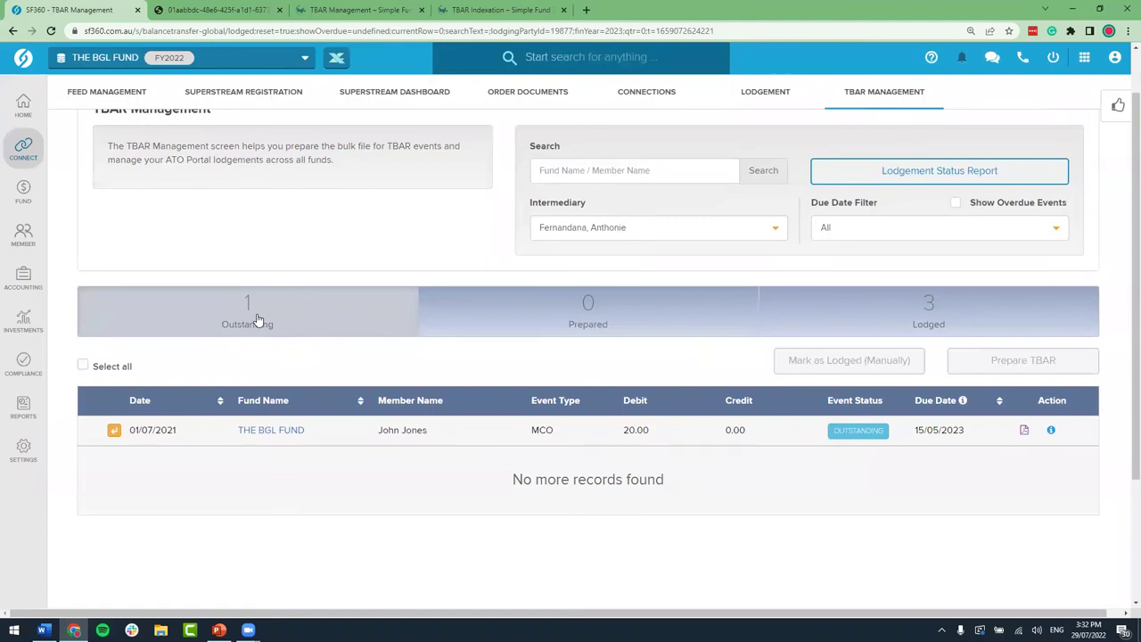
# Step: Reveal the cancellation event under the MCO row and select it for processing
pyautogui.scroll(-1, 257, 319)
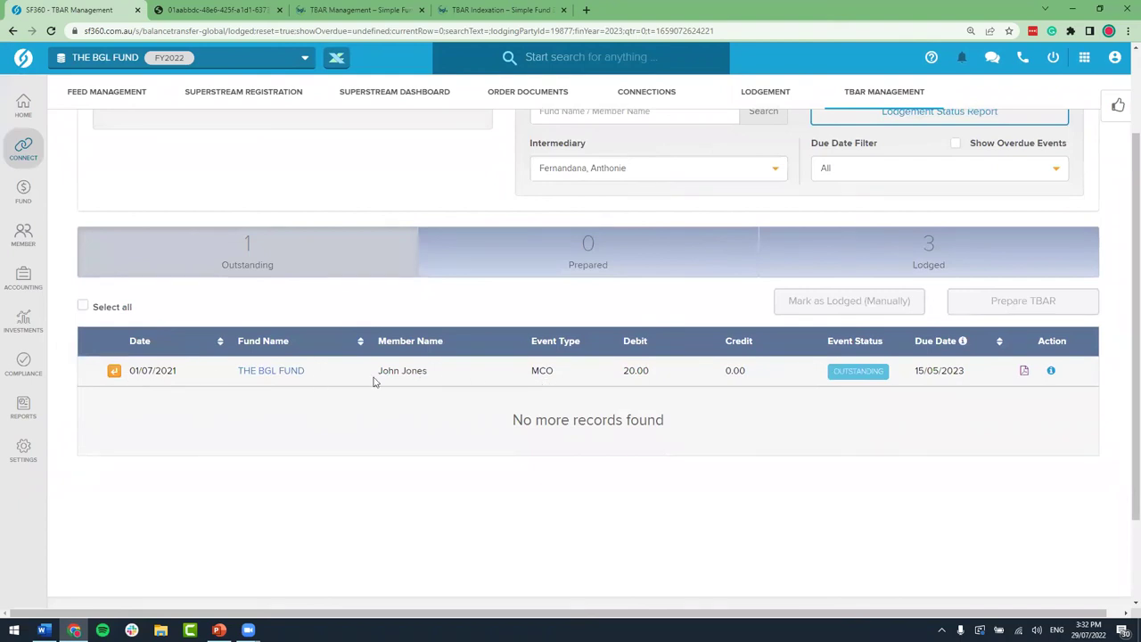
pyautogui.click(113, 370)
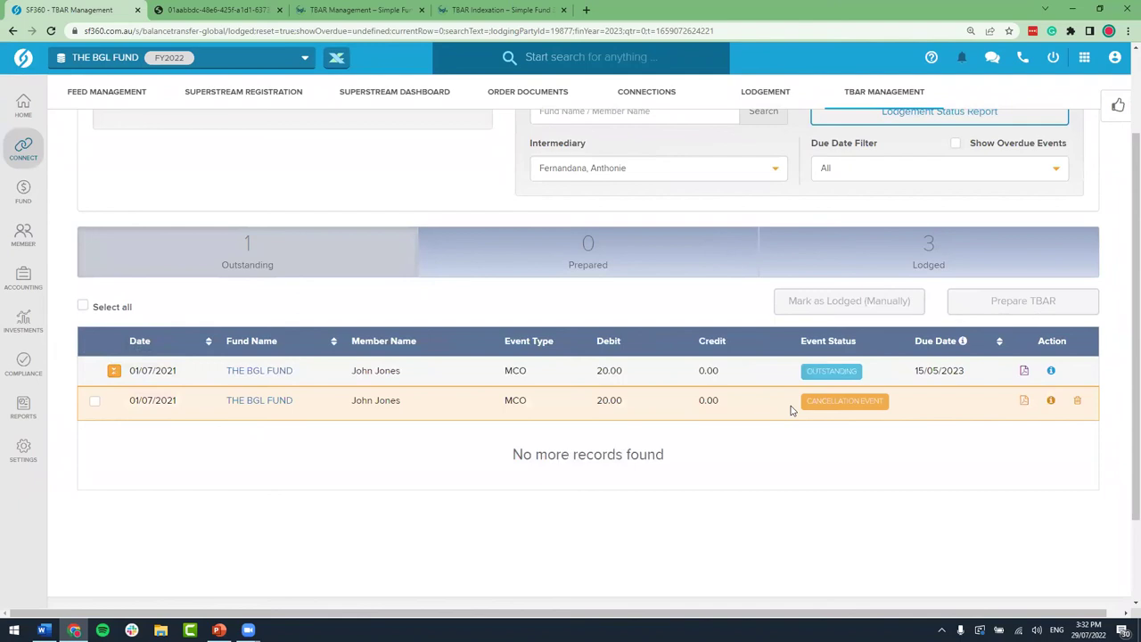
pyautogui.moveTo(628, 403); pyautogui.dragTo(597, 401)
pyautogui.click(94, 403)
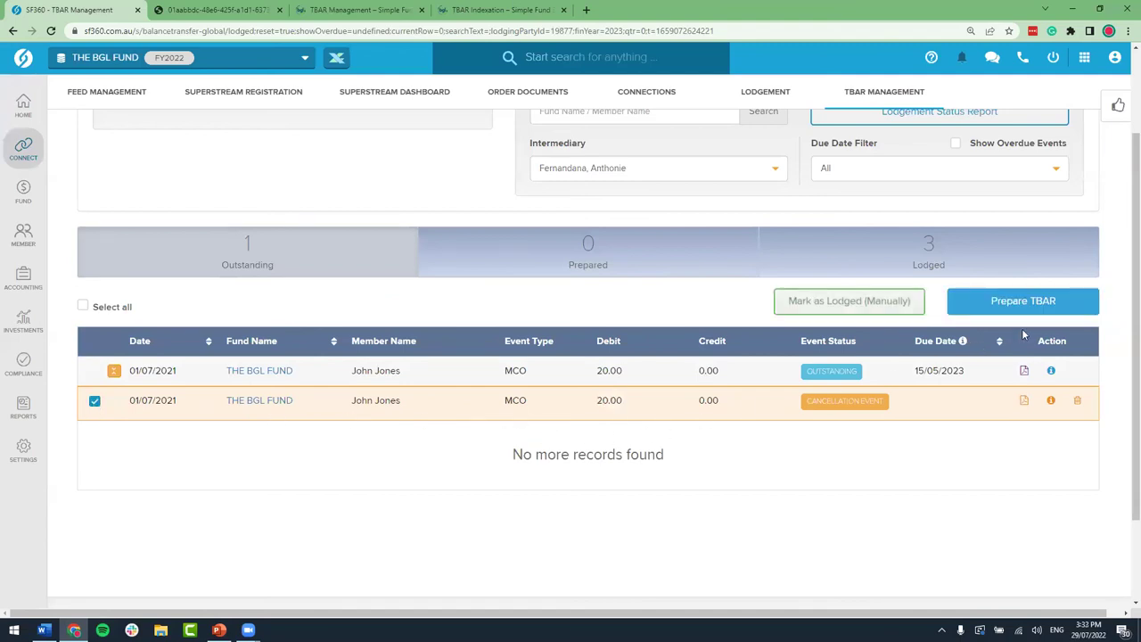
# Step: Prepare a TBAR file for the cancellation event, pass validation, and mark it lodged
pyautogui.click(1038, 307)
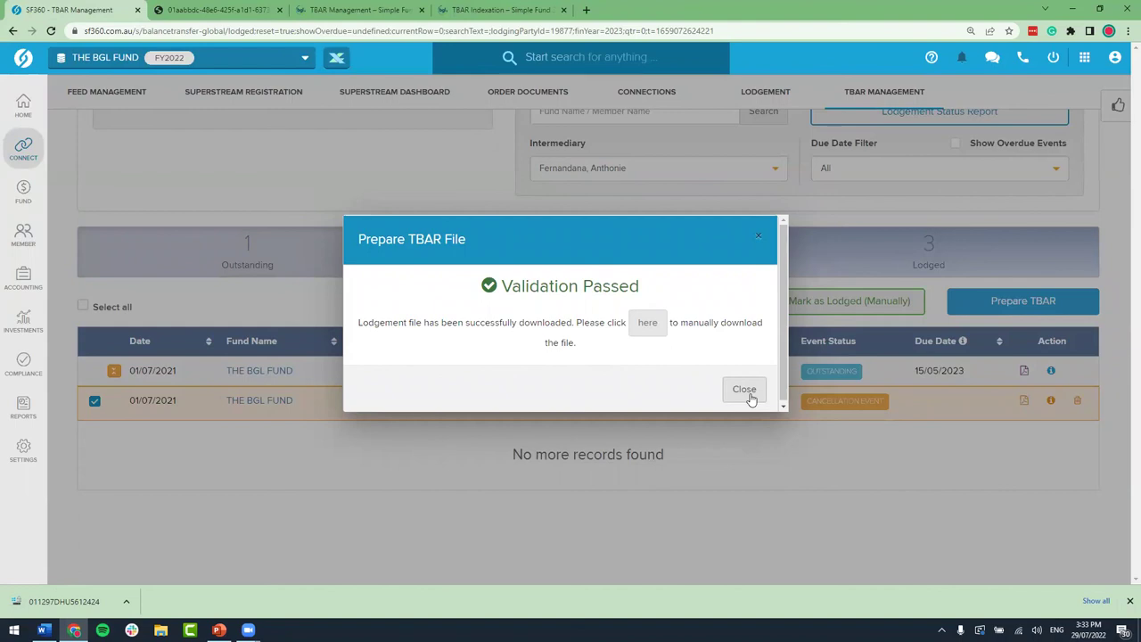
pyautogui.click(744, 390)
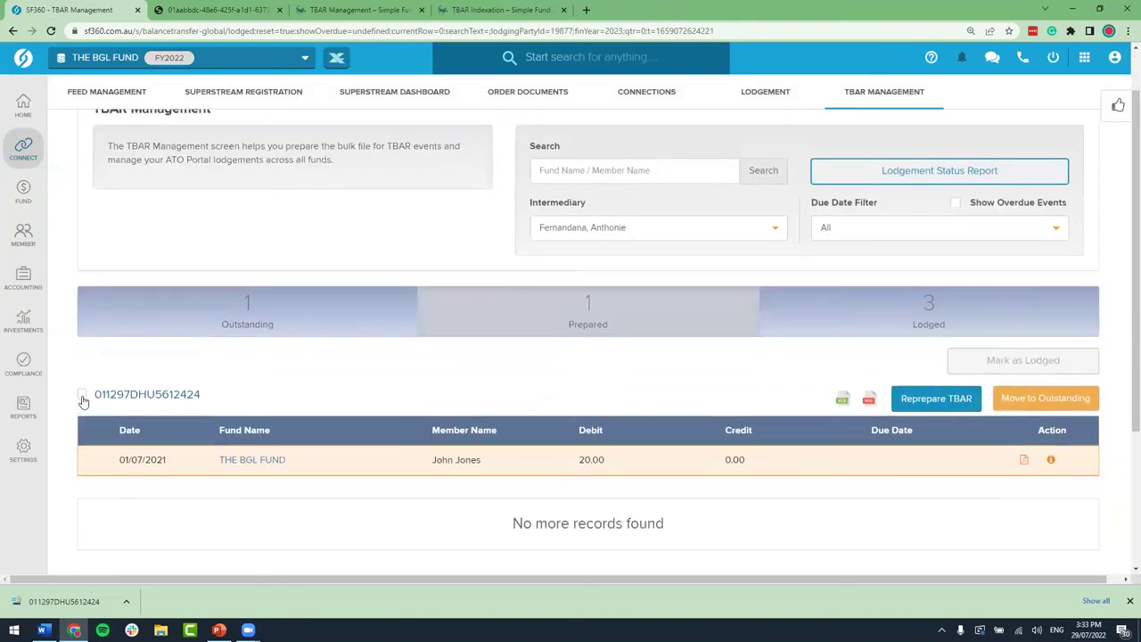
pyautogui.click(1029, 369)
pyautogui.click(745, 252)
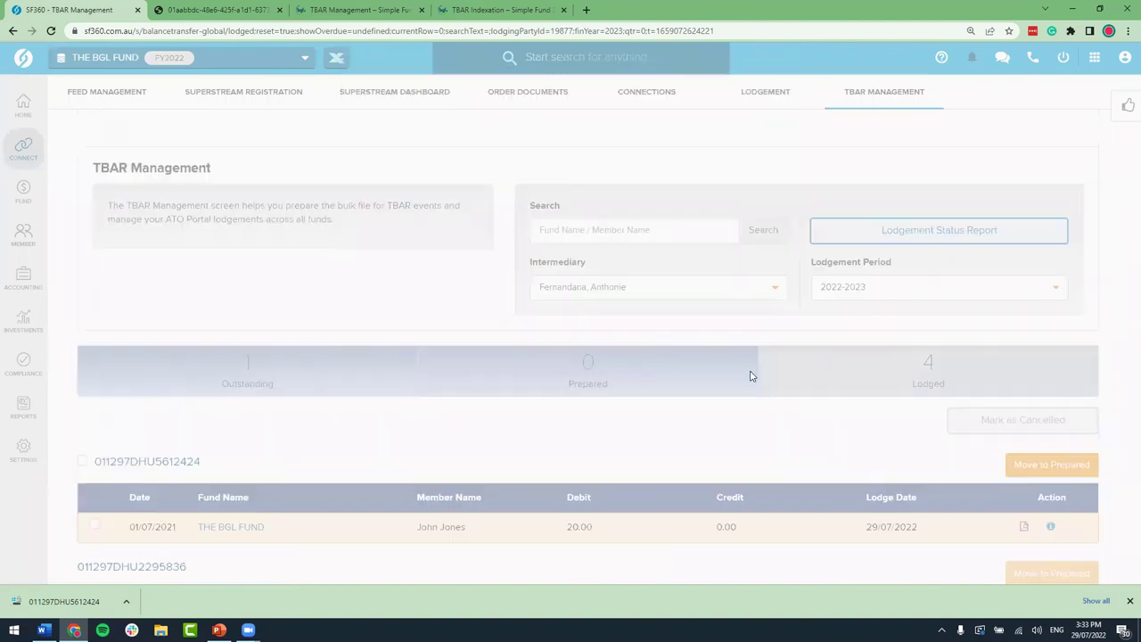
# Step: View the Outstanding events, where the 20.00 MCO debit due 15/05/2023 remains
pyautogui.scroll(-1, 751, 375)
pyautogui.scroll(-1, 751, 375)
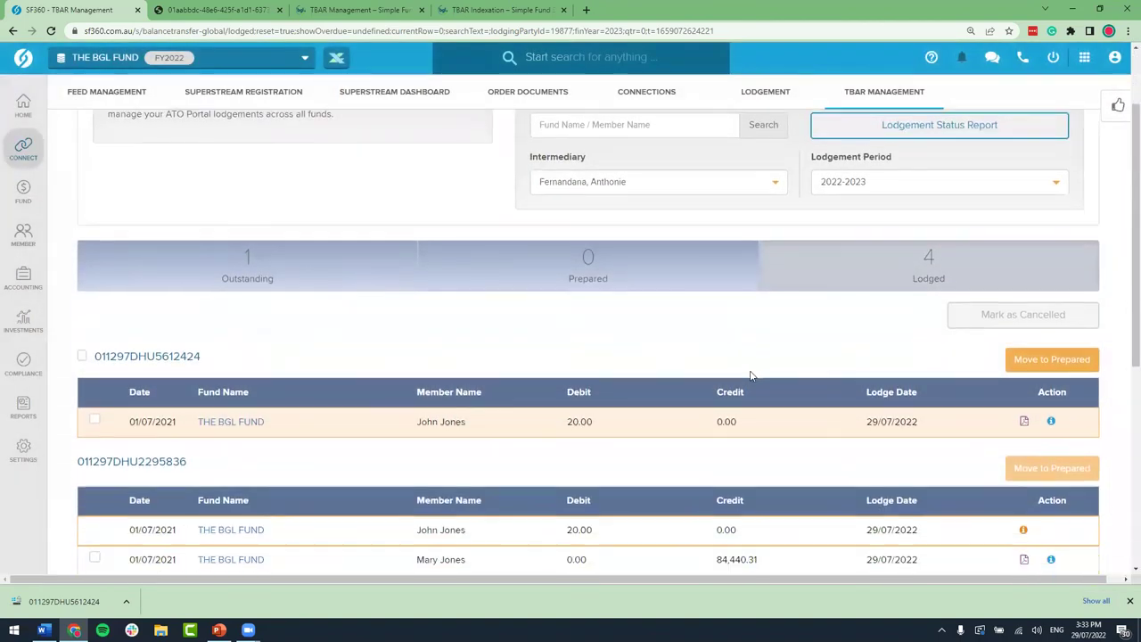
pyautogui.click(368, 257)
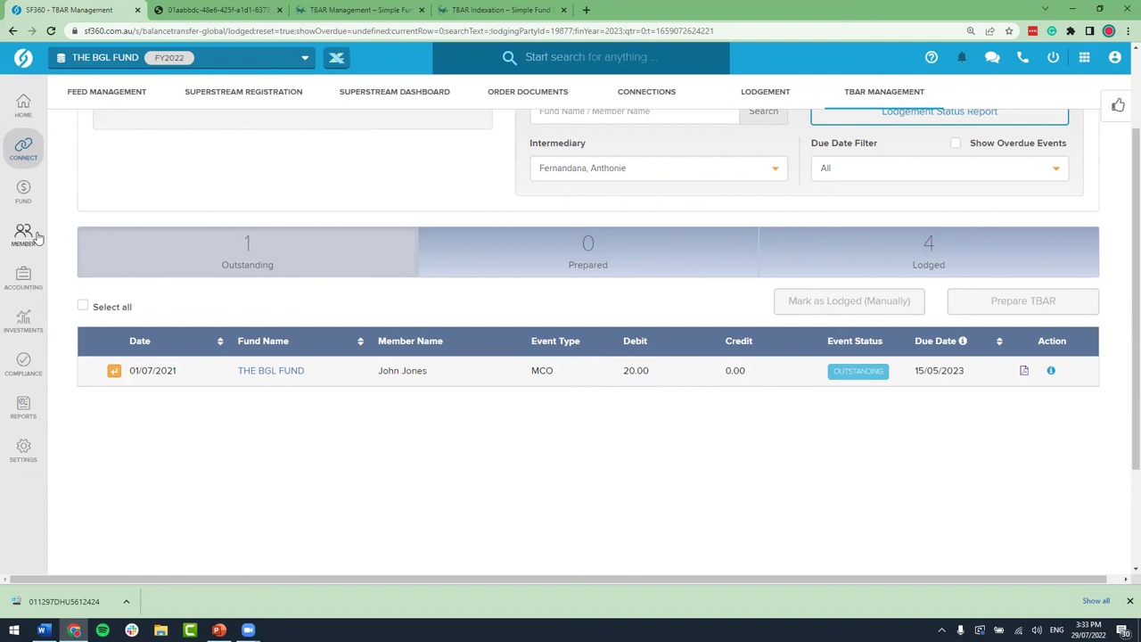
# Step: On the Transfer Balance Dashboard, expand the member's entries to find the $20.00 commutation debit
pyautogui.moveTo(38, 238)
pyautogui.click(183, 224)
pyautogui.scroll(-2, 561, 345)
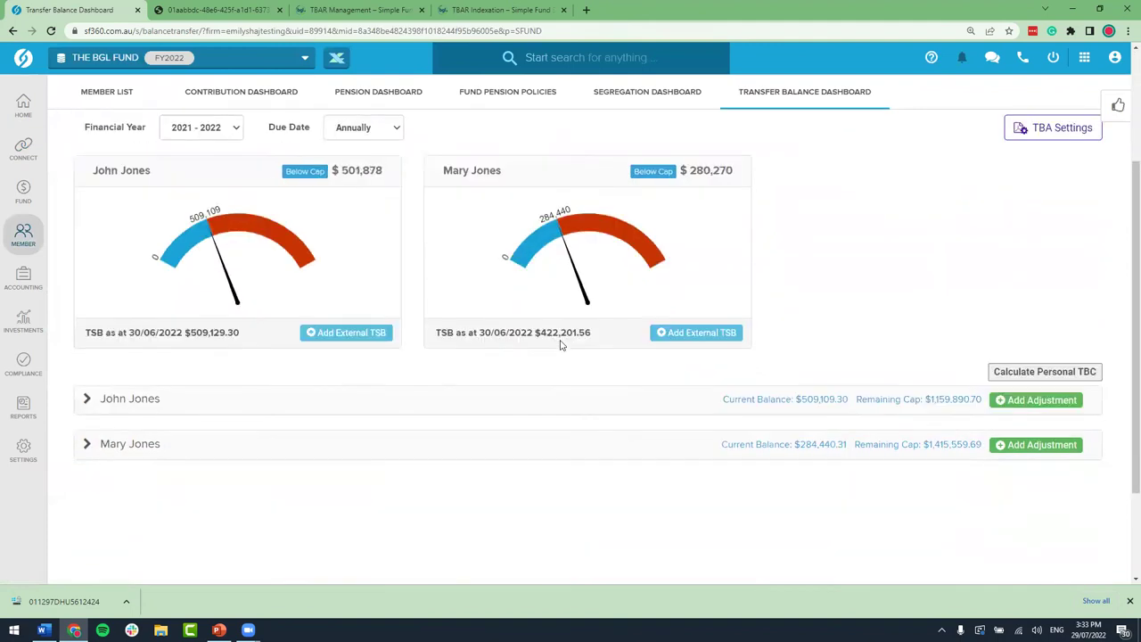
pyautogui.scroll(-1, 561, 345)
pyautogui.click(143, 345)
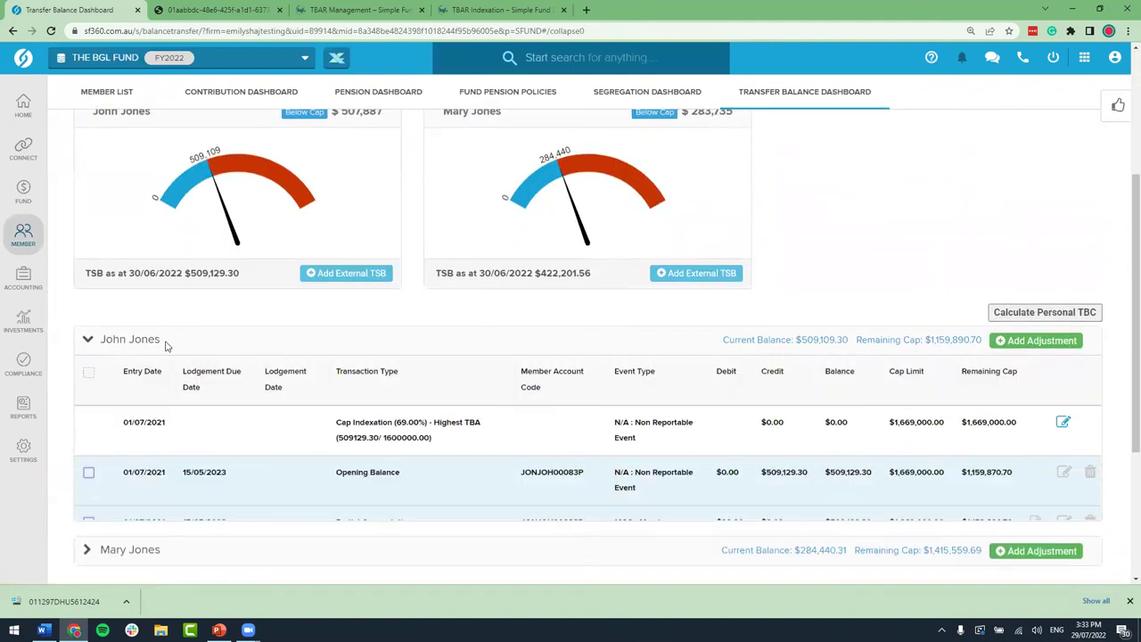
pyautogui.scroll(-1, 541, 375)
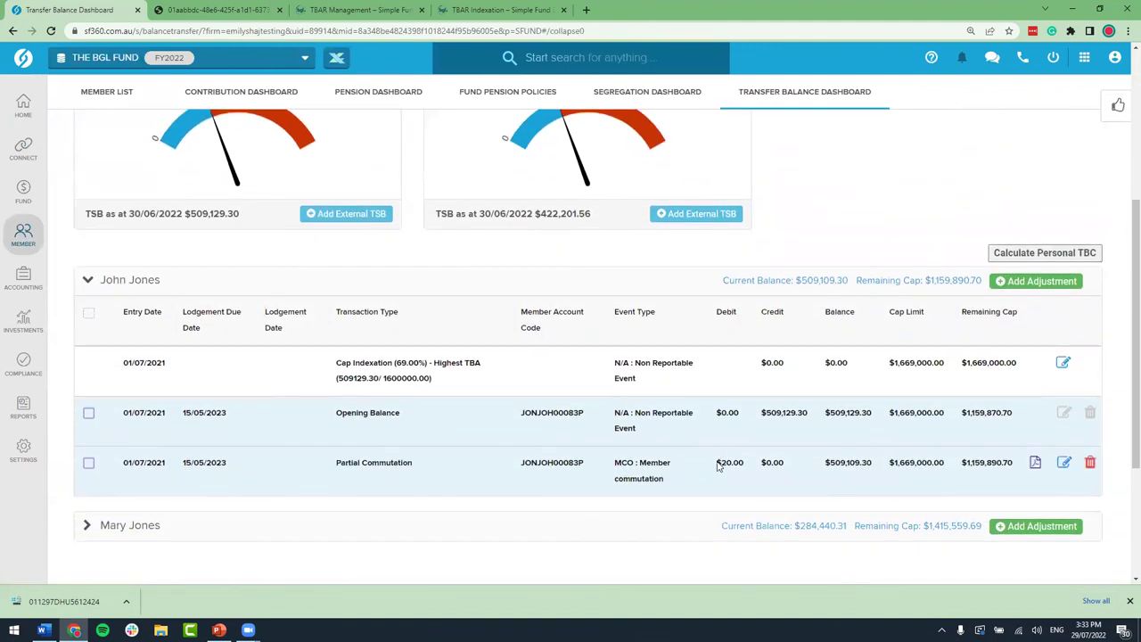
pyautogui.moveTo(719, 462); pyautogui.dragTo(745, 462)
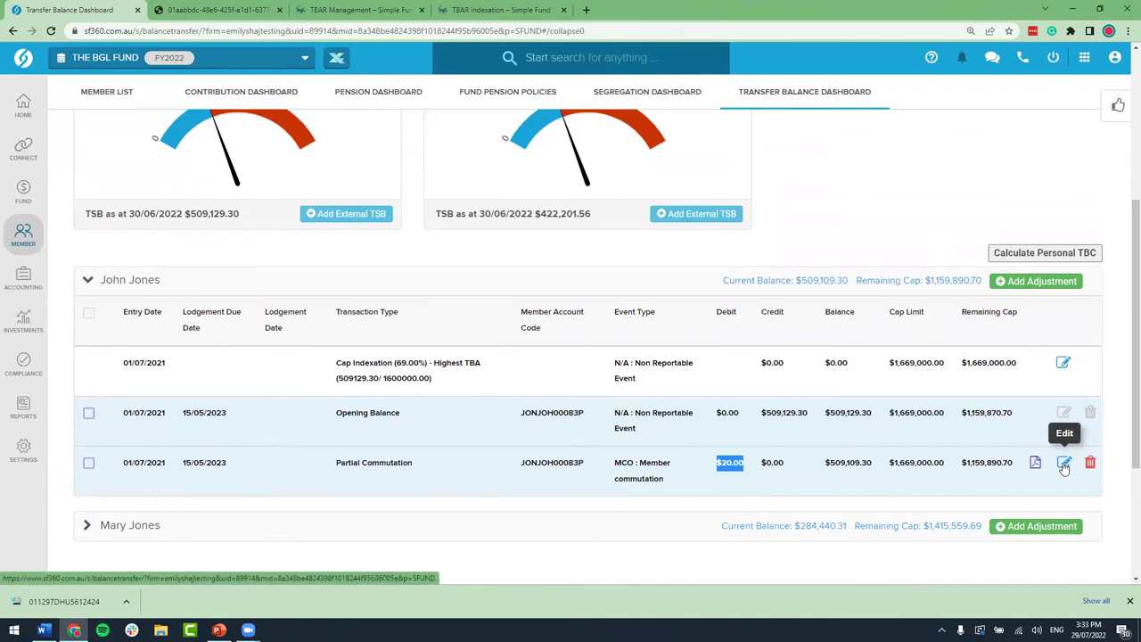
# Step: Change the Partial Commutation debit to $101,825.86, leaving a $407,303.44 transfer balance
pyautogui.click(1065, 465)
pyautogui.scroll(-1, 675, 466)
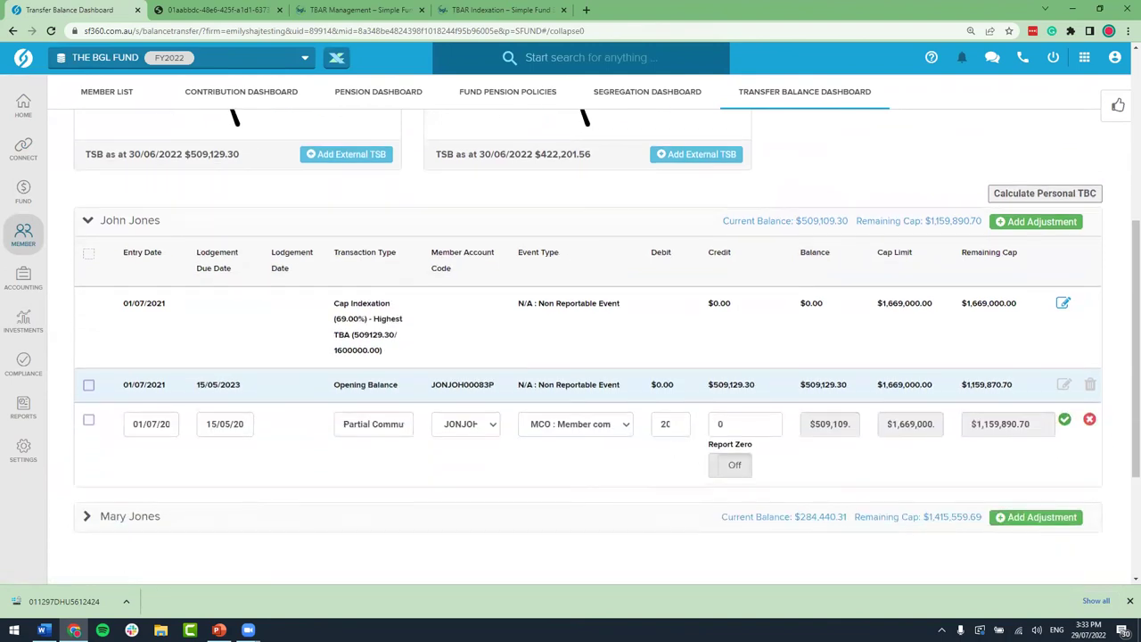
pyautogui.doubleClick(669, 425)
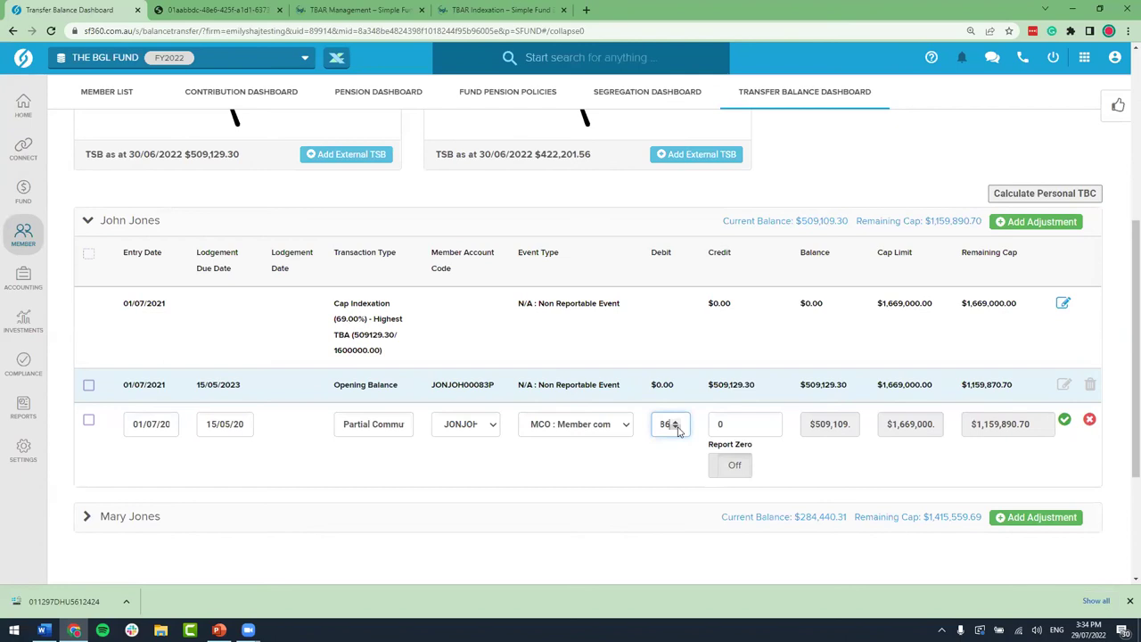
pyautogui.click(1064, 421)
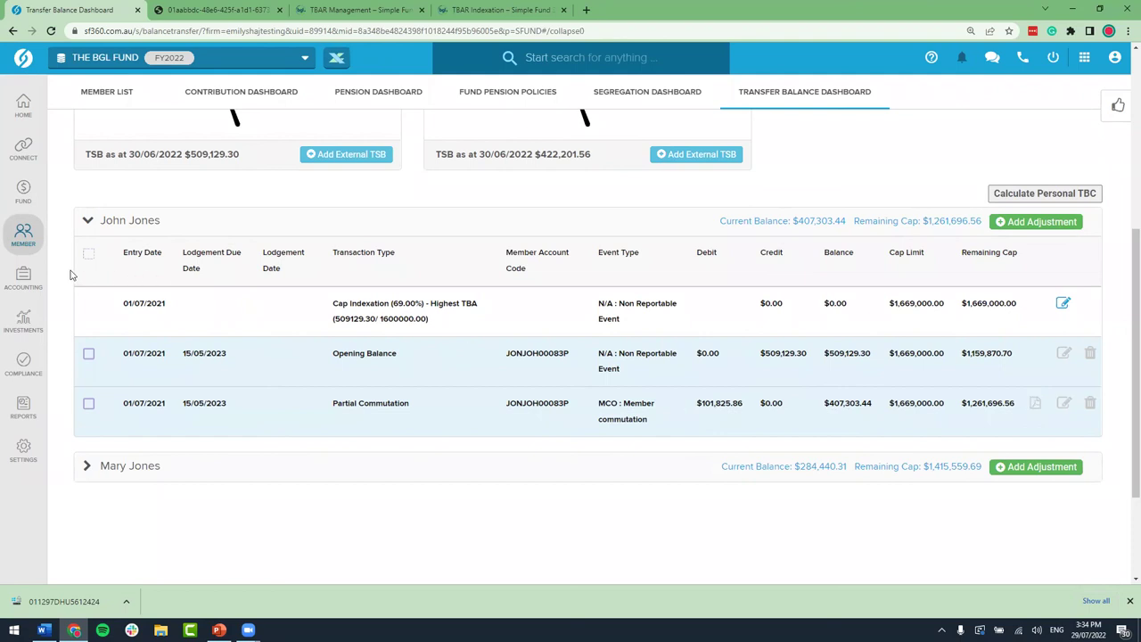
pyautogui.moveTo(24, 278)
pyautogui.click(129, 116)
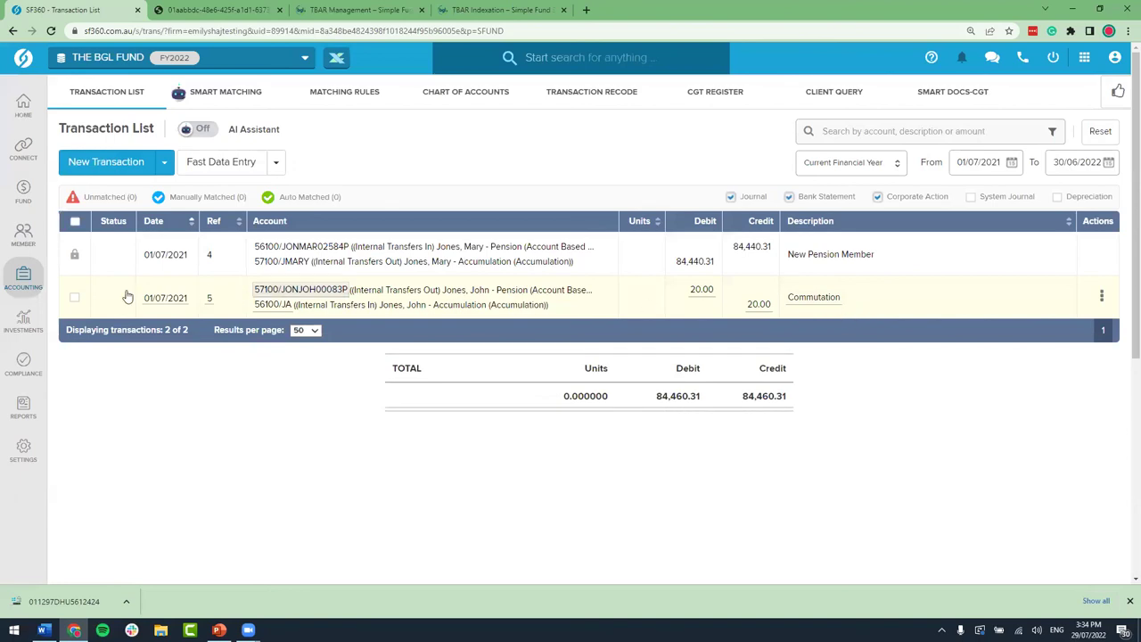
# Step: Delete the member's 20.00 Commutation transaction from the Transaction List
pyautogui.click(75, 298)
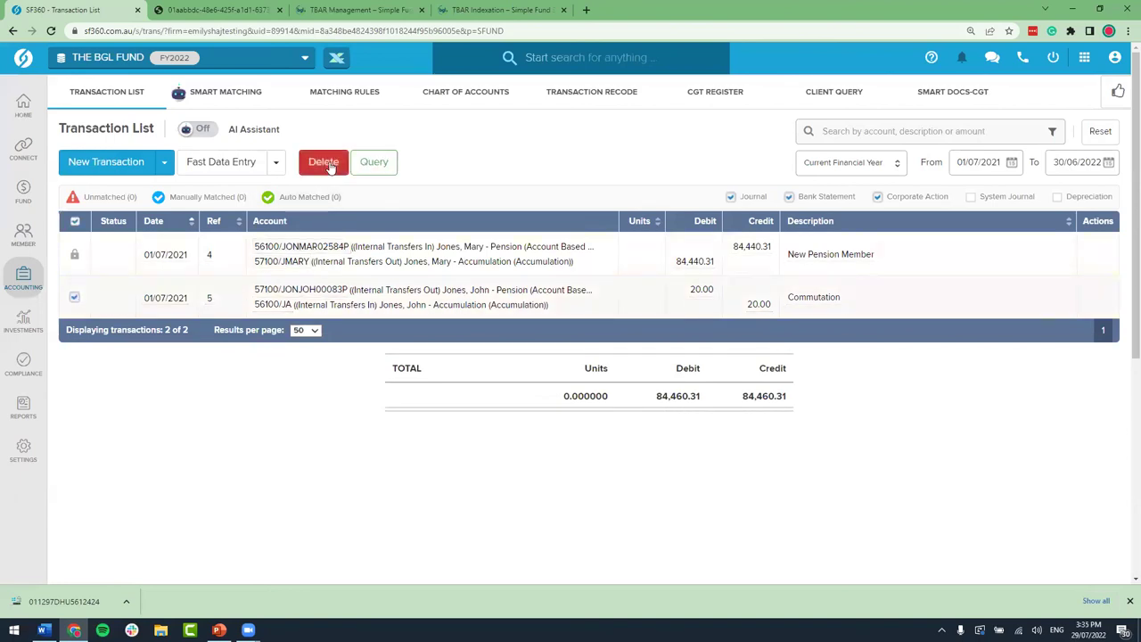
pyautogui.click(323, 161)
pyautogui.click(578, 430)
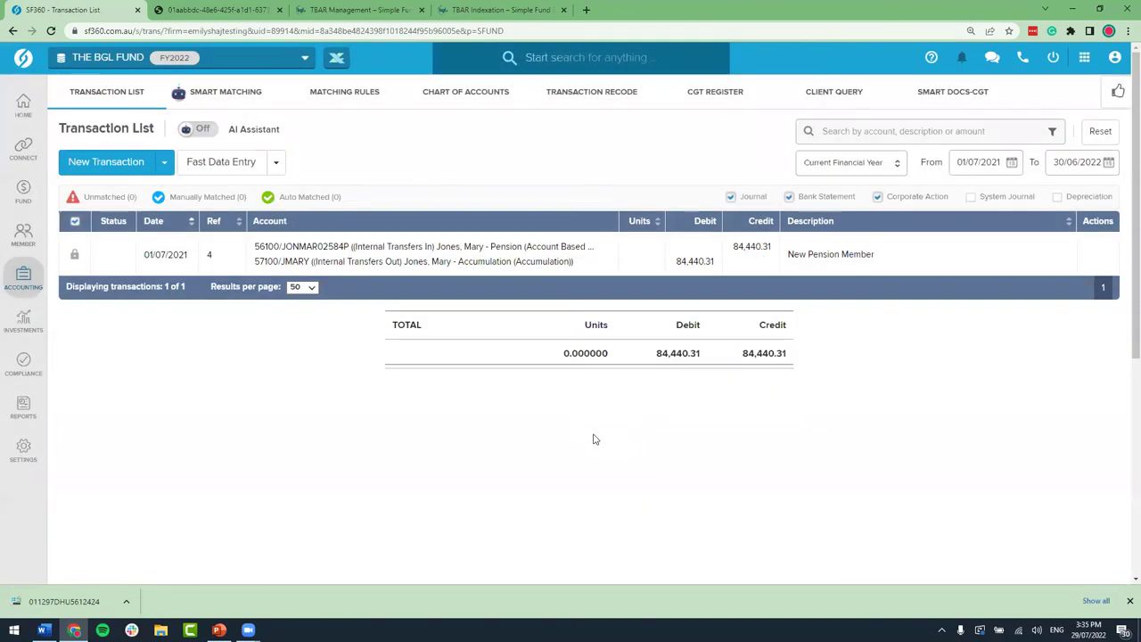
pyautogui.moveTo(39, 235)
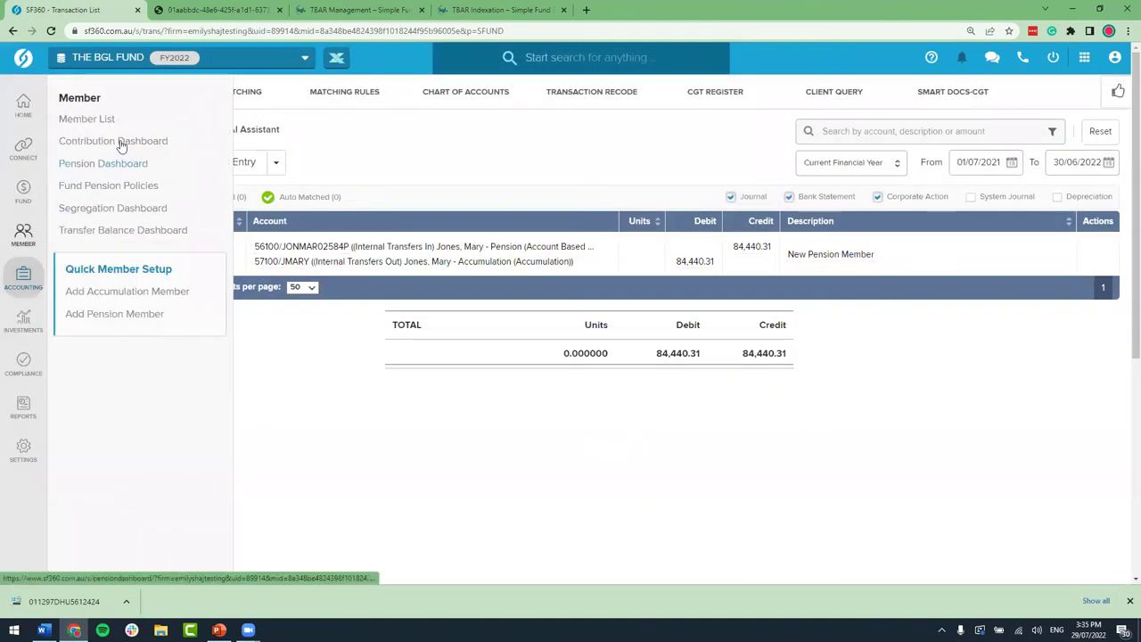
pyautogui.click(114, 121)
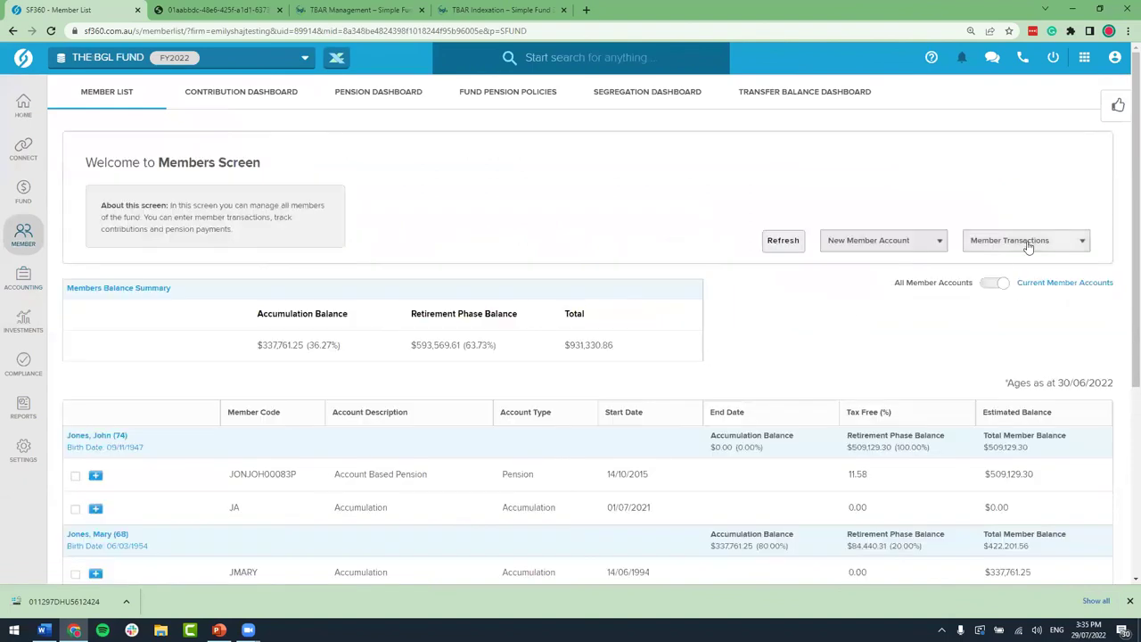
# Step: Start an internal transfer from the member's pension account into accumulation account JA, dated 01/07/2021
pyautogui.click(1028, 246)
pyautogui.click(1053, 354)
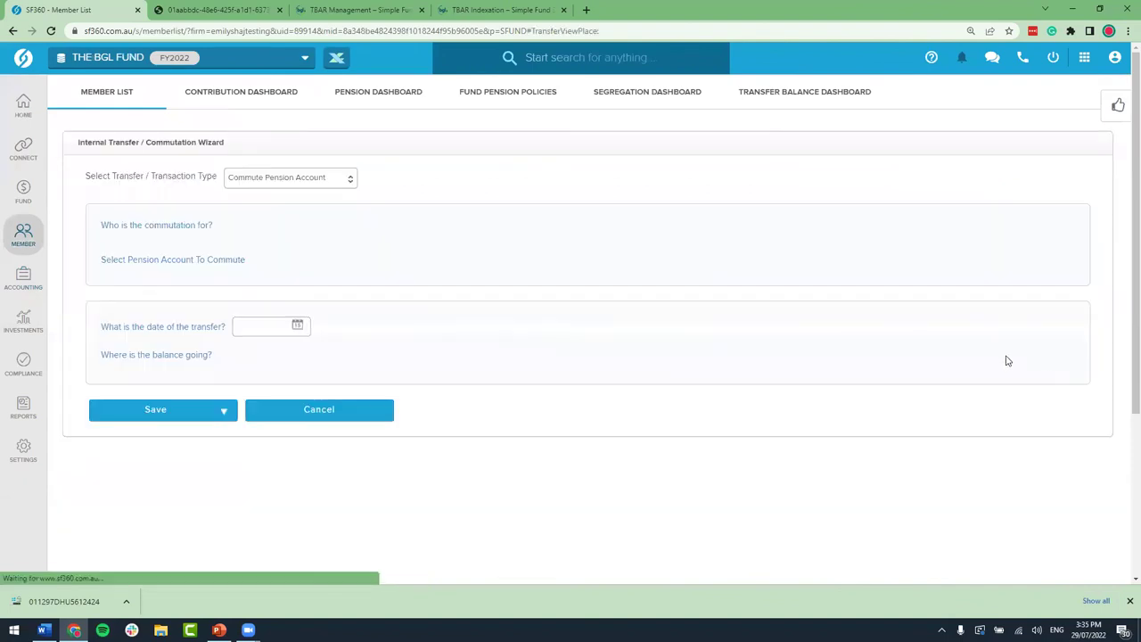
pyautogui.click(106, 249)
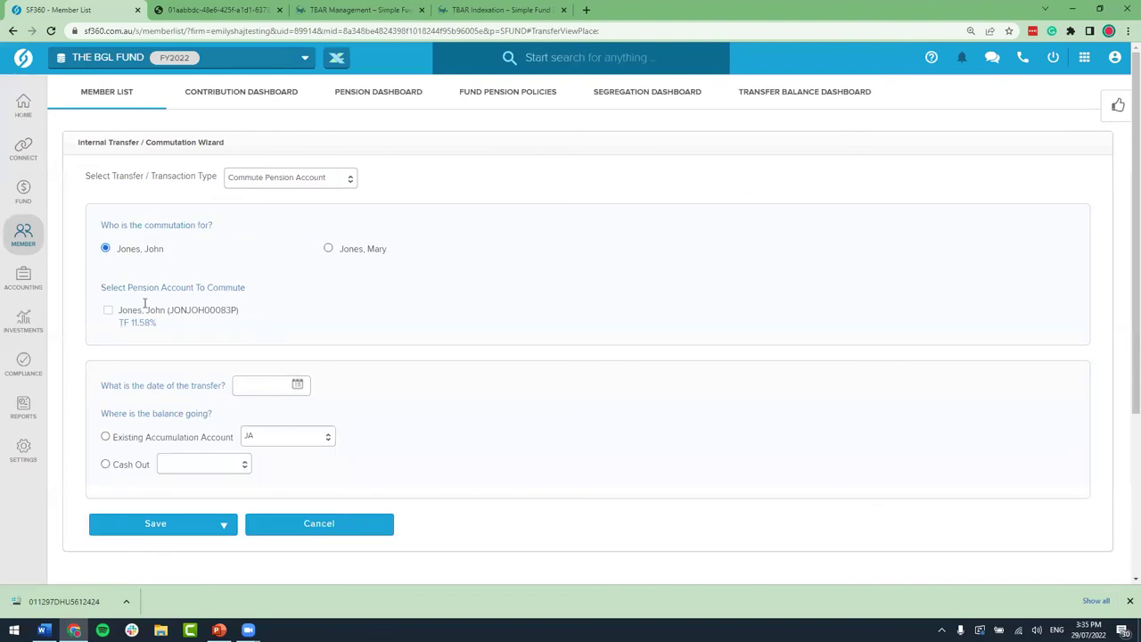
pyautogui.click(108, 310)
pyautogui.scroll(-1, 250, 370)
pyautogui.click(261, 327)
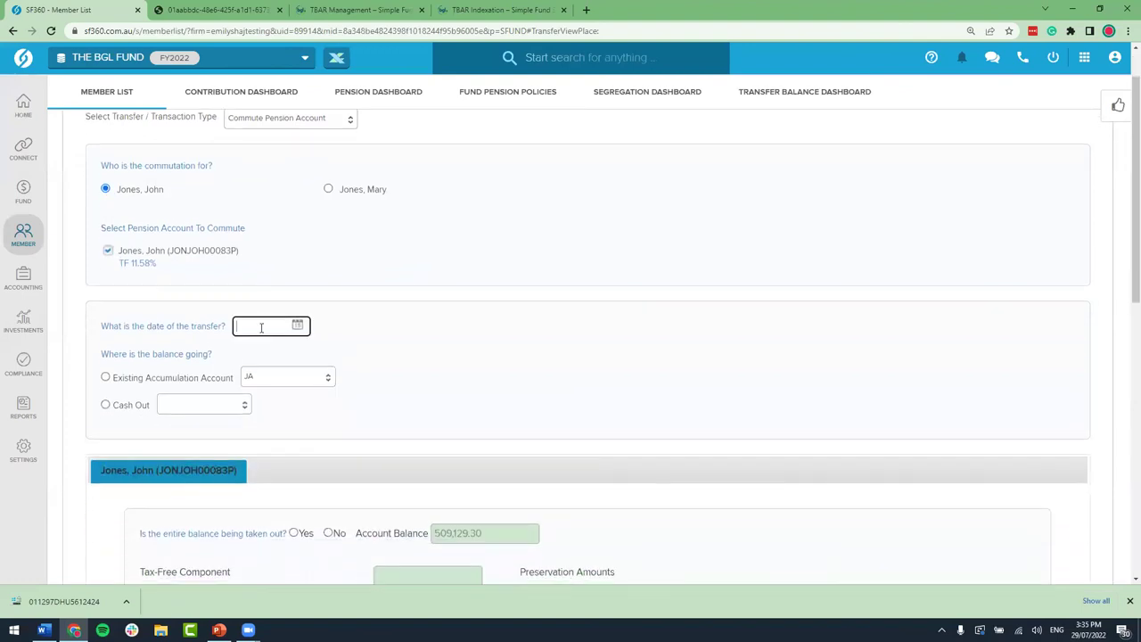
pyautogui.write('0107201')
pyautogui.click(106, 377)
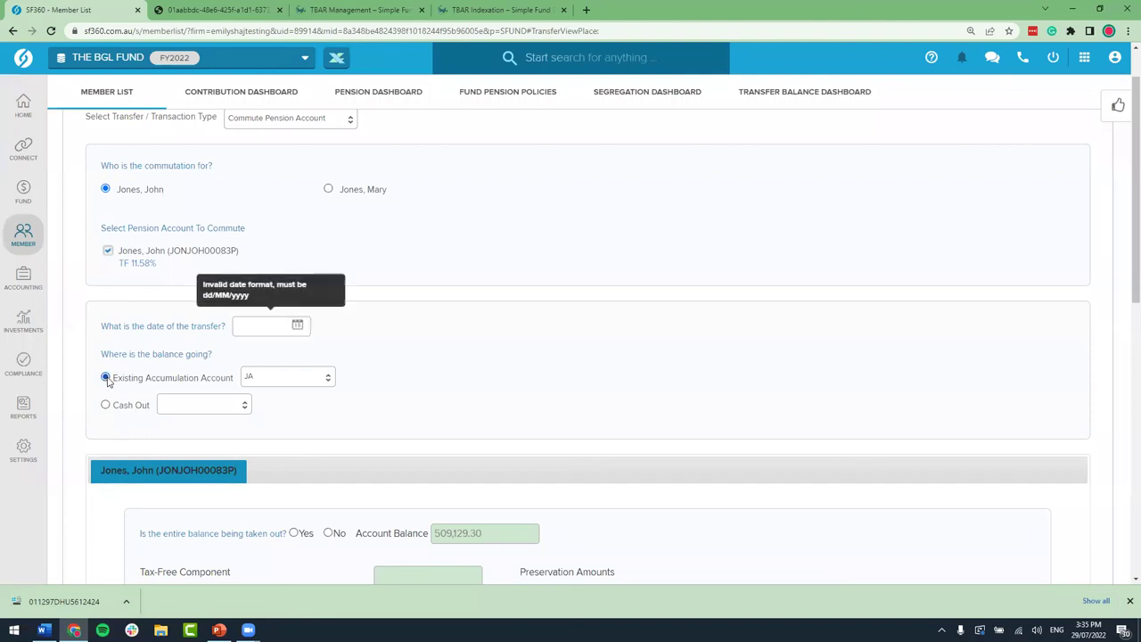
pyautogui.click(256, 329)
pyautogui.write('01072021')
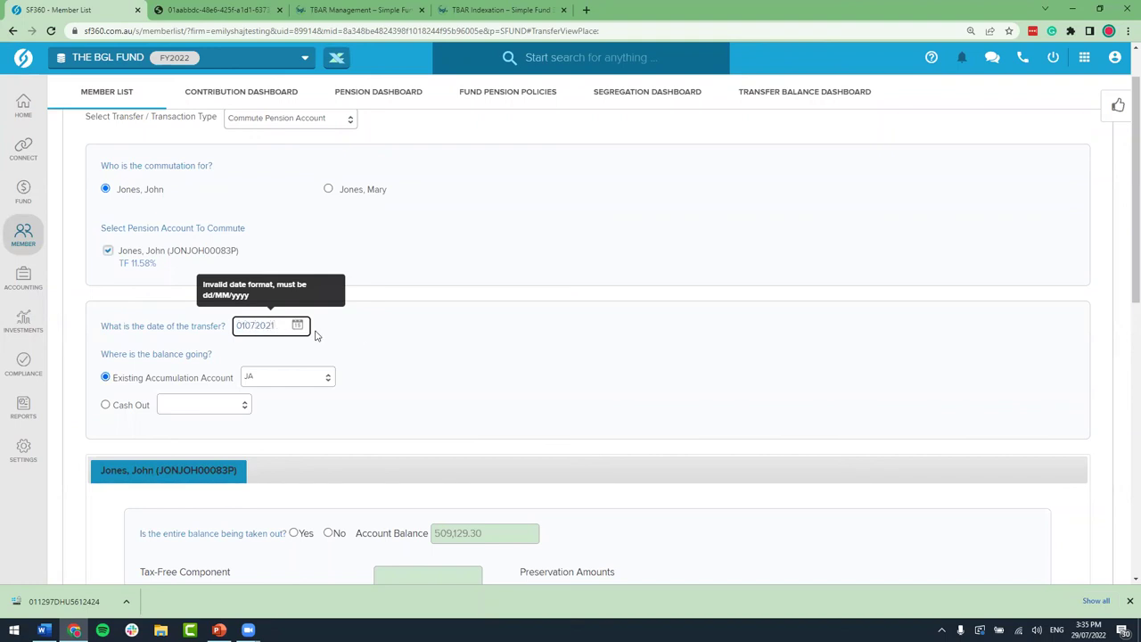
pyautogui.click(363, 335)
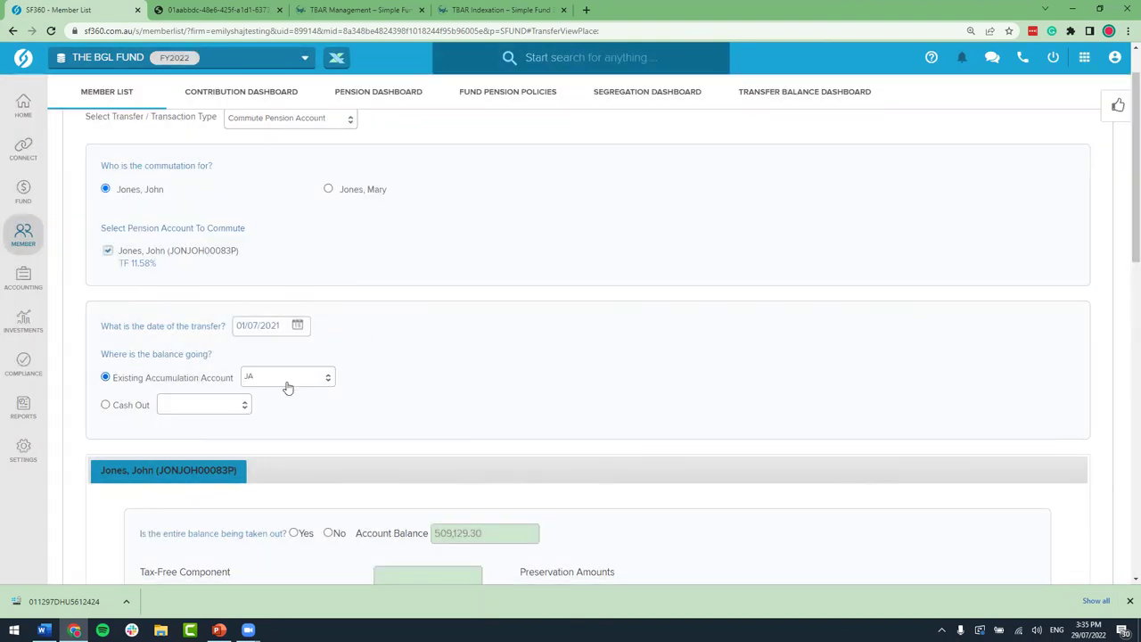
# Step: Commute 20% of the member's balance ($101,825.86) rather than the entire balance, and Save Only
pyautogui.scroll(-2, 287, 390)
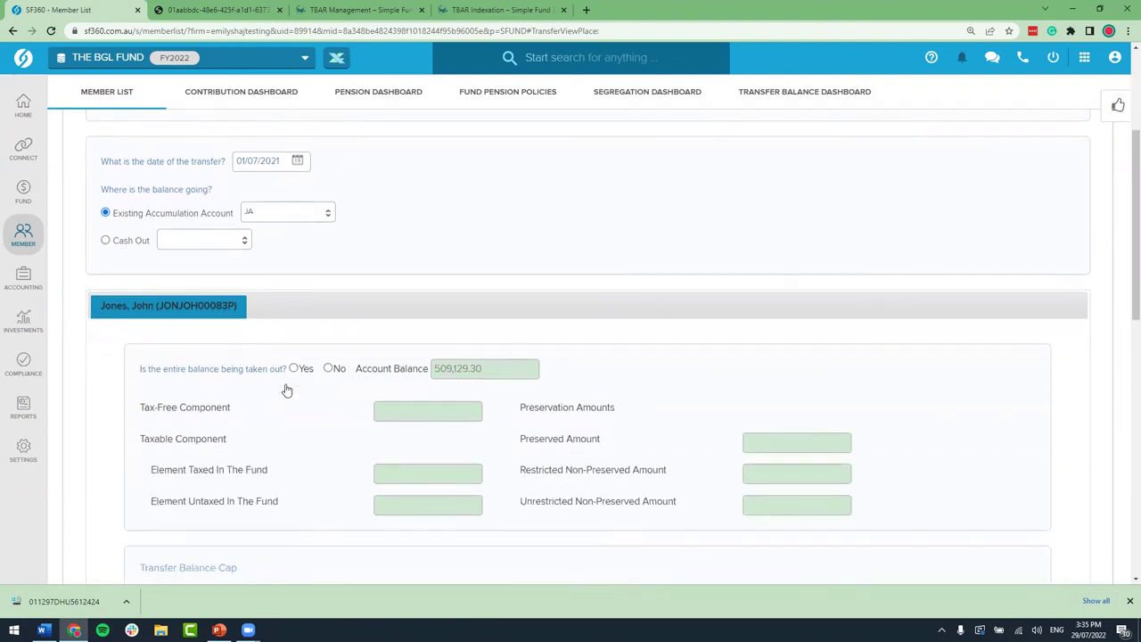
pyautogui.click(328, 355)
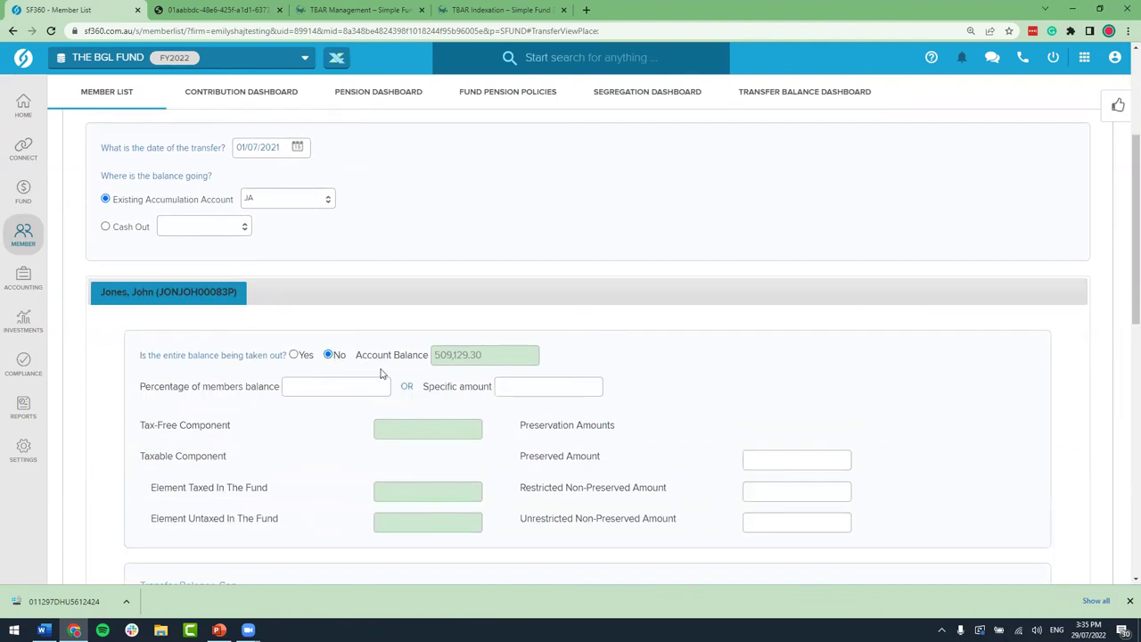
pyautogui.click(348, 387)
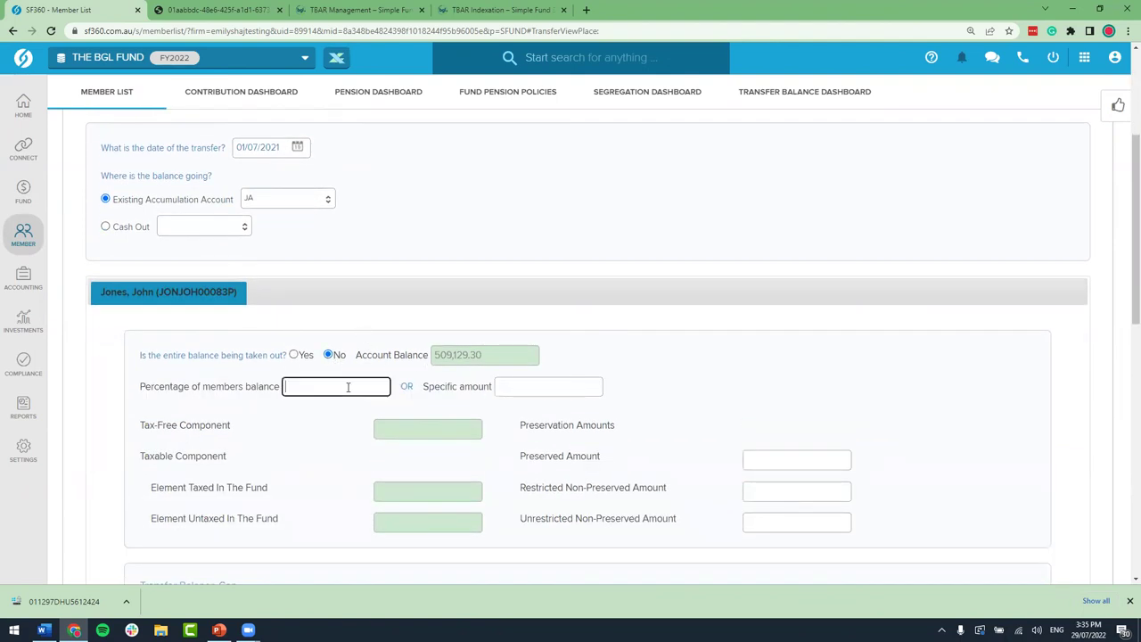
pyautogui.write('20')
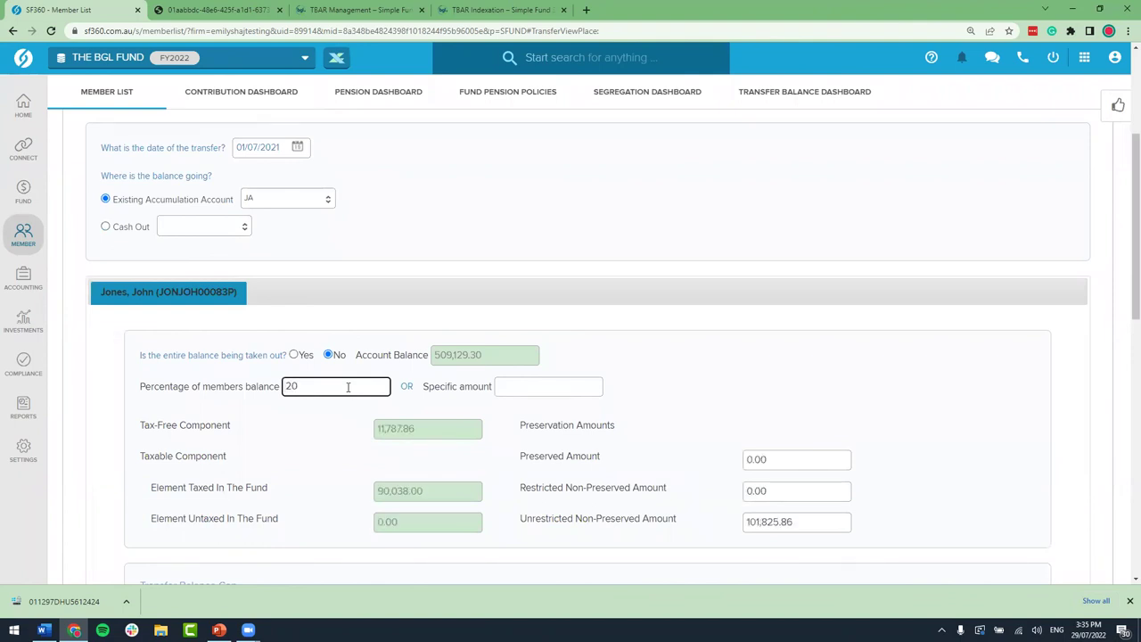
pyautogui.click(671, 332)
pyautogui.scroll(-2, 565, 329)
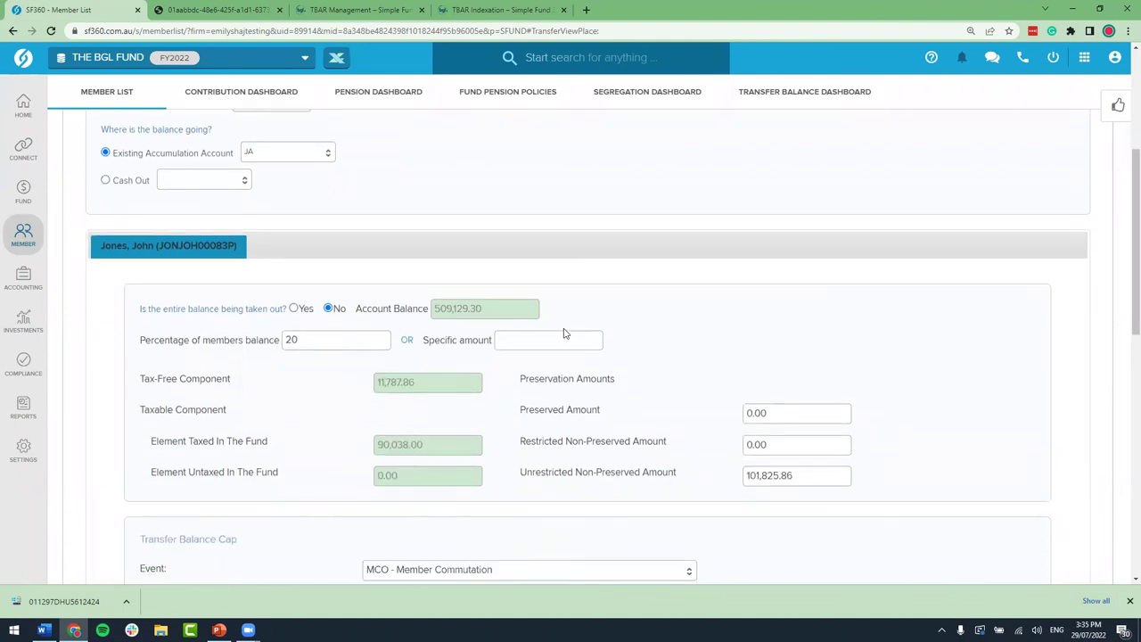
pyautogui.scroll(-2, 563, 334)
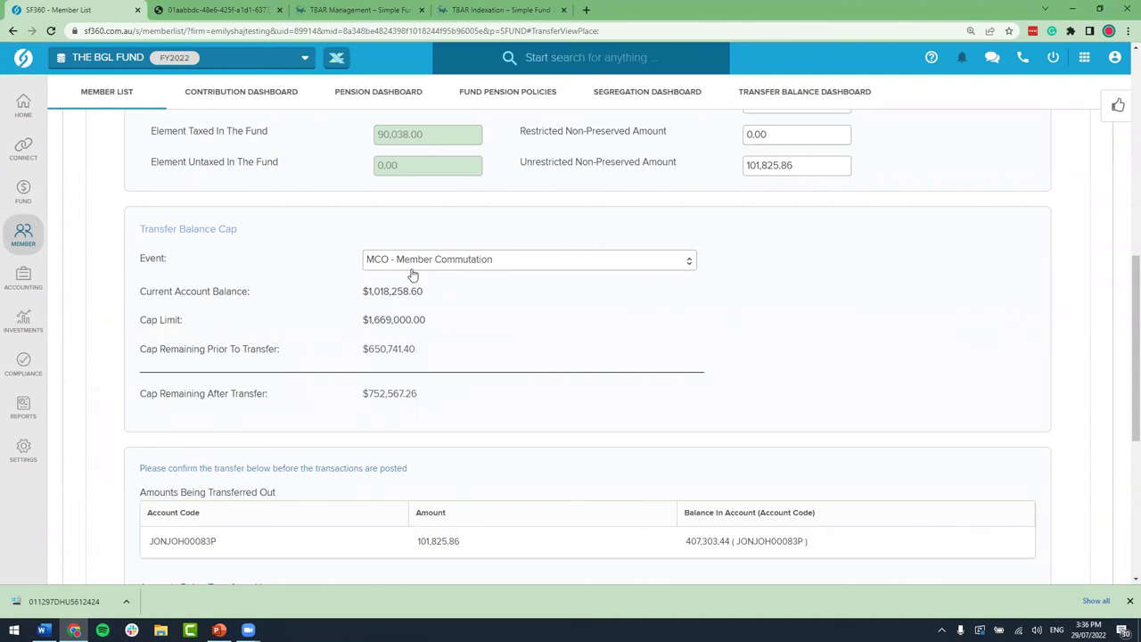
pyautogui.scroll(-3, 412, 274)
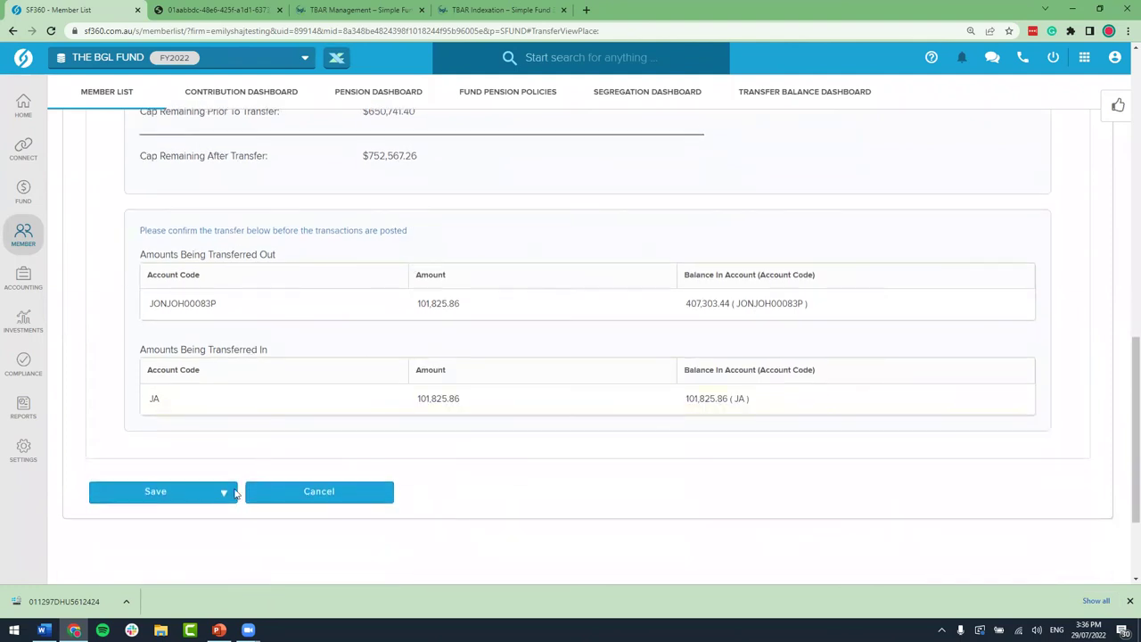
pyautogui.click(225, 493)
pyautogui.click(222, 540)
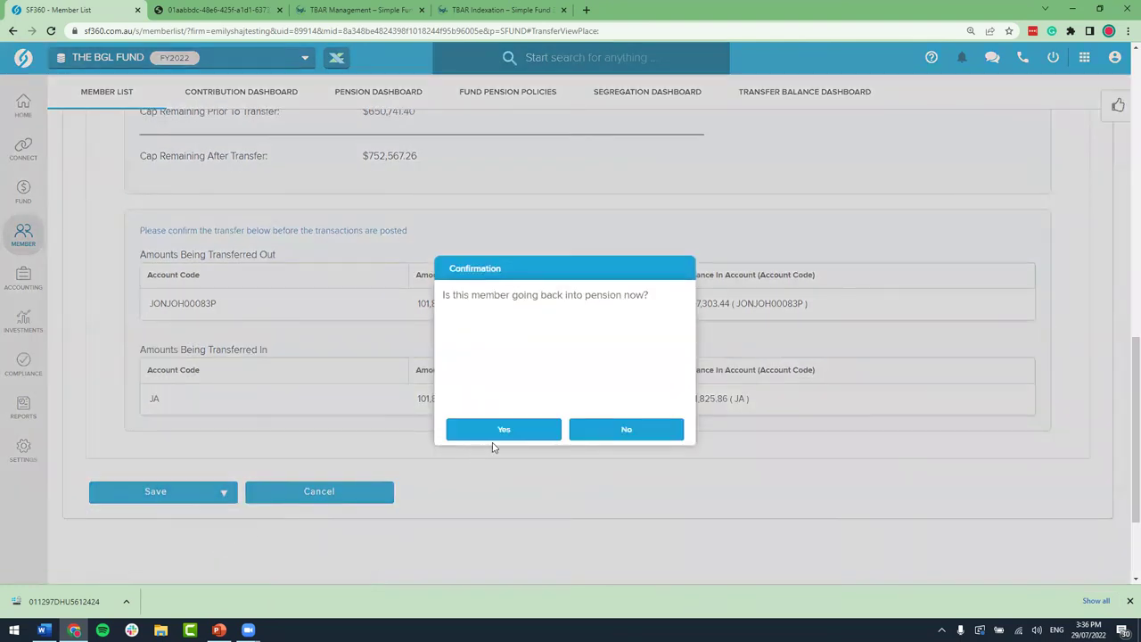
# Step: Answer No to the member returning to pension and review the Transaction List
pyautogui.click(637, 428)
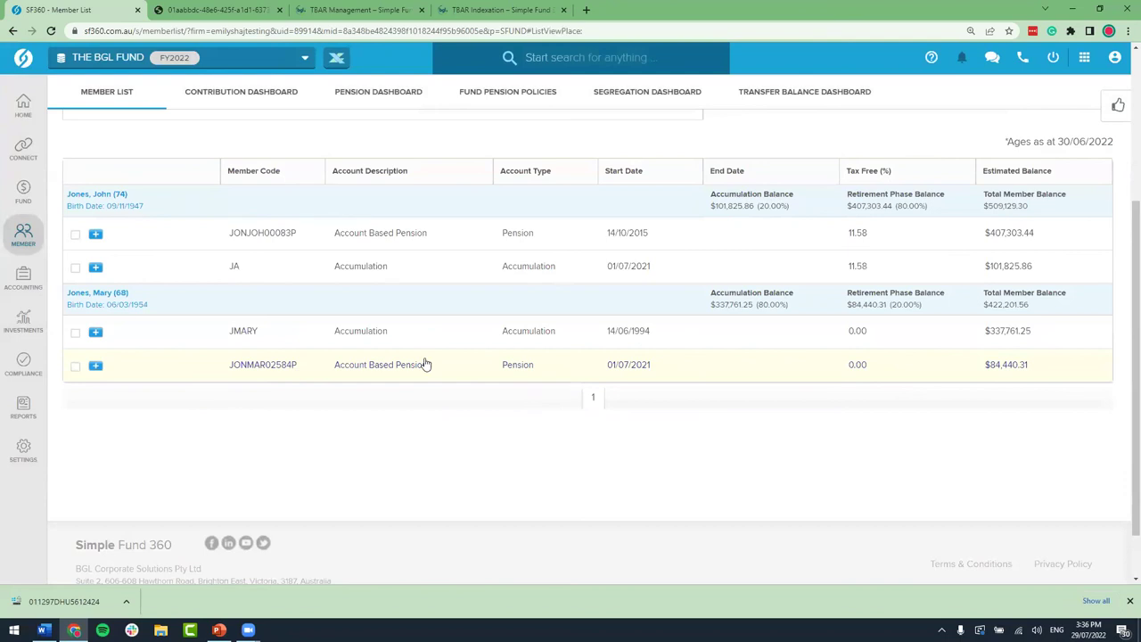
pyautogui.moveTo(23, 276)
pyautogui.click(98, 119)
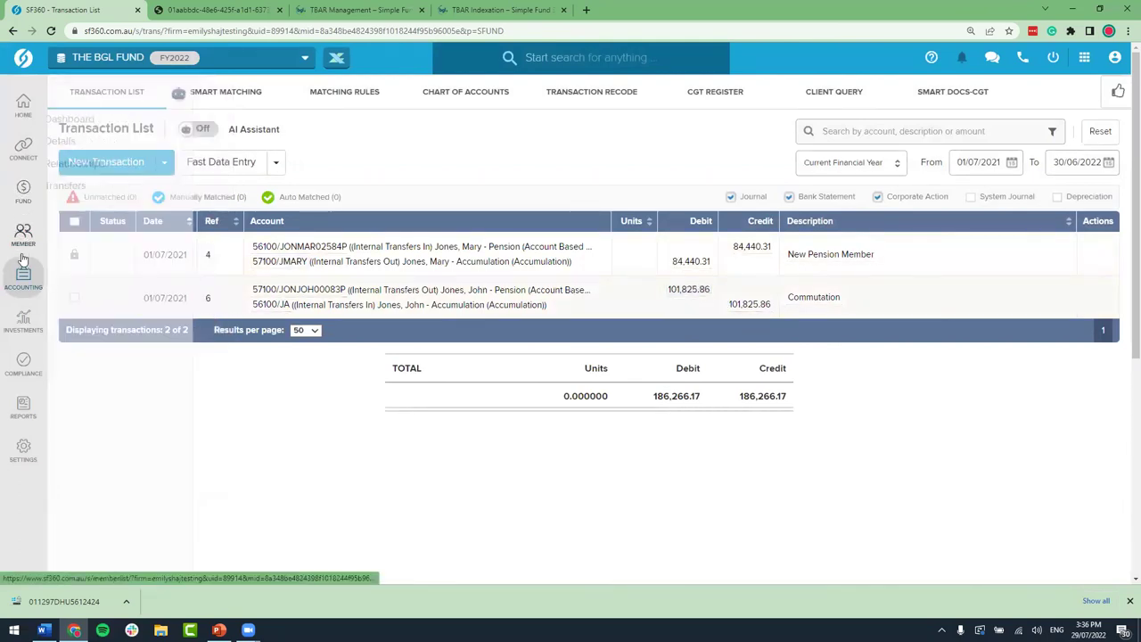
# Step: Expand the member on the Transfer Balance Dashboard to confirm the $101,825.86 Partial Commutation debit
pyautogui.moveTo(24, 246)
pyautogui.click(165, 237)
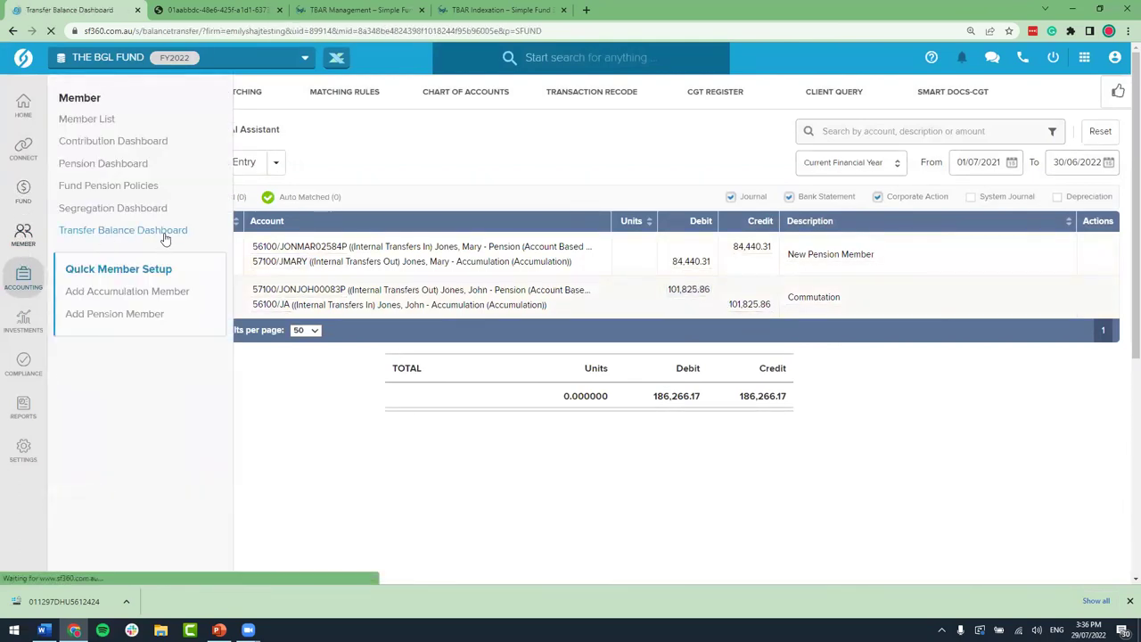
pyautogui.scroll(-5, 347, 304)
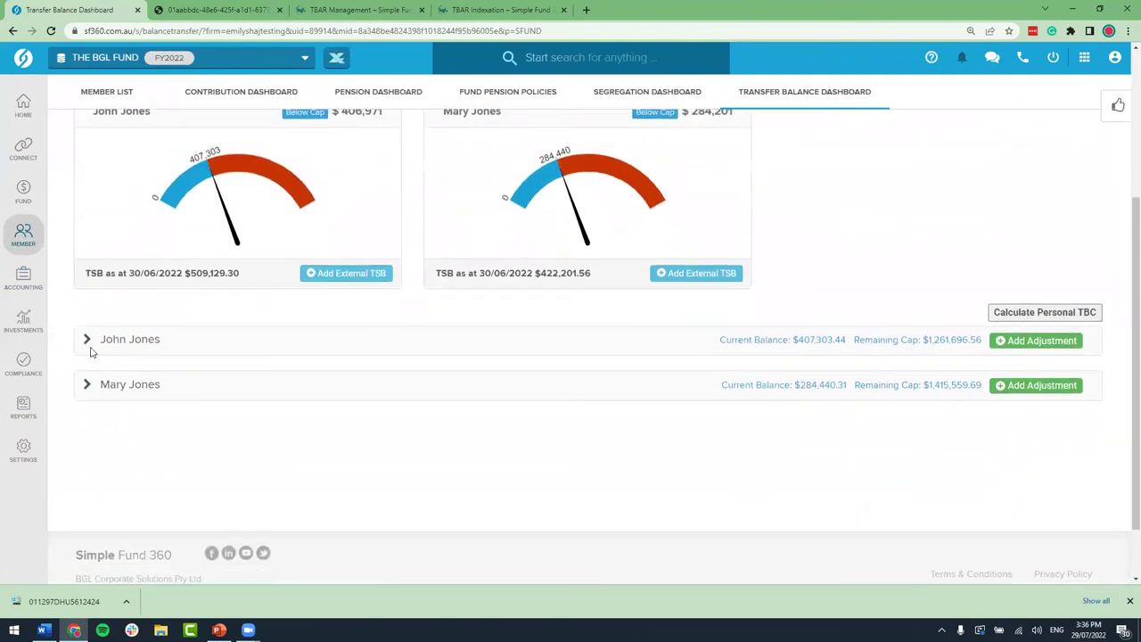
pyautogui.click(205, 345)
pyautogui.scroll(-1, 695, 473)
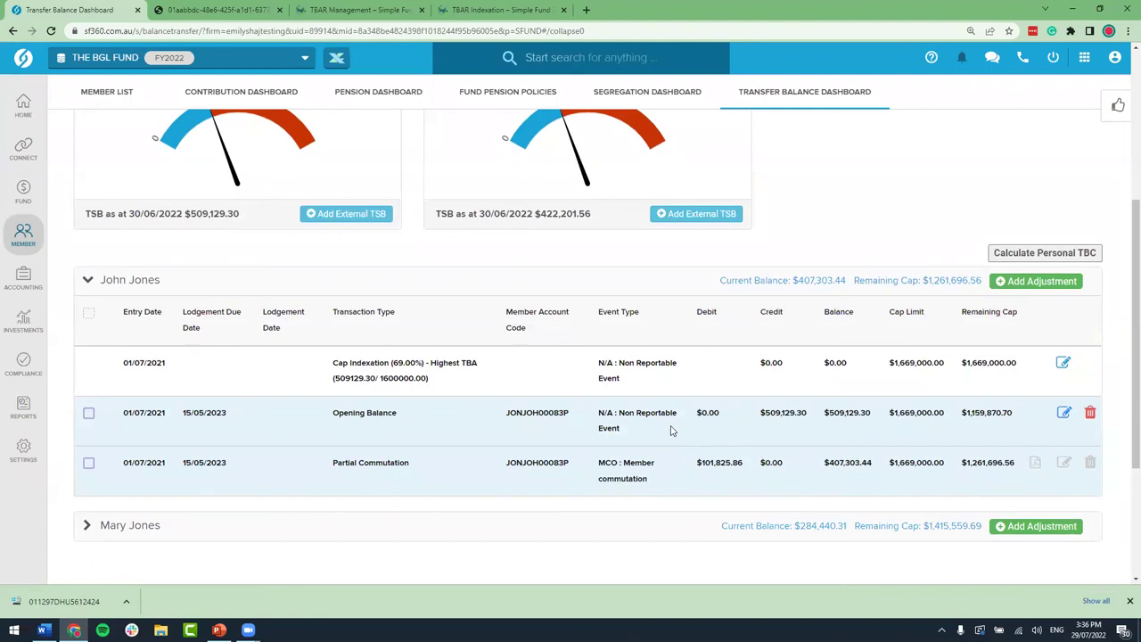
# Step: Prepare a TBAR file for the outstanding 101,825.86 MCO event in TBAR Management
pyautogui.moveTo(32, 149)
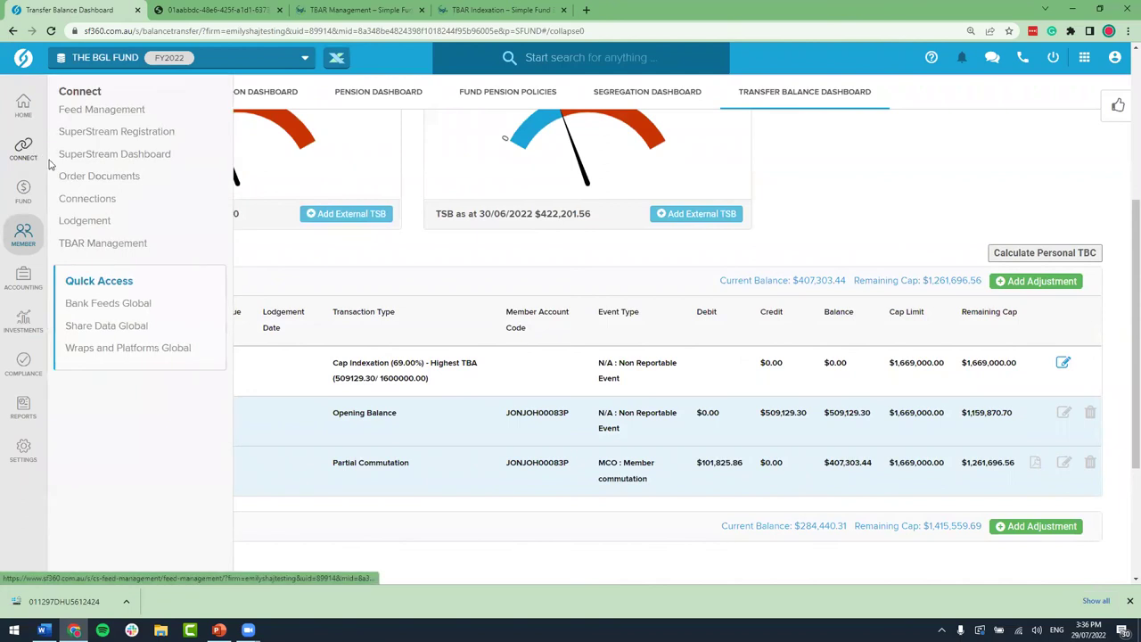
pyautogui.click(129, 245)
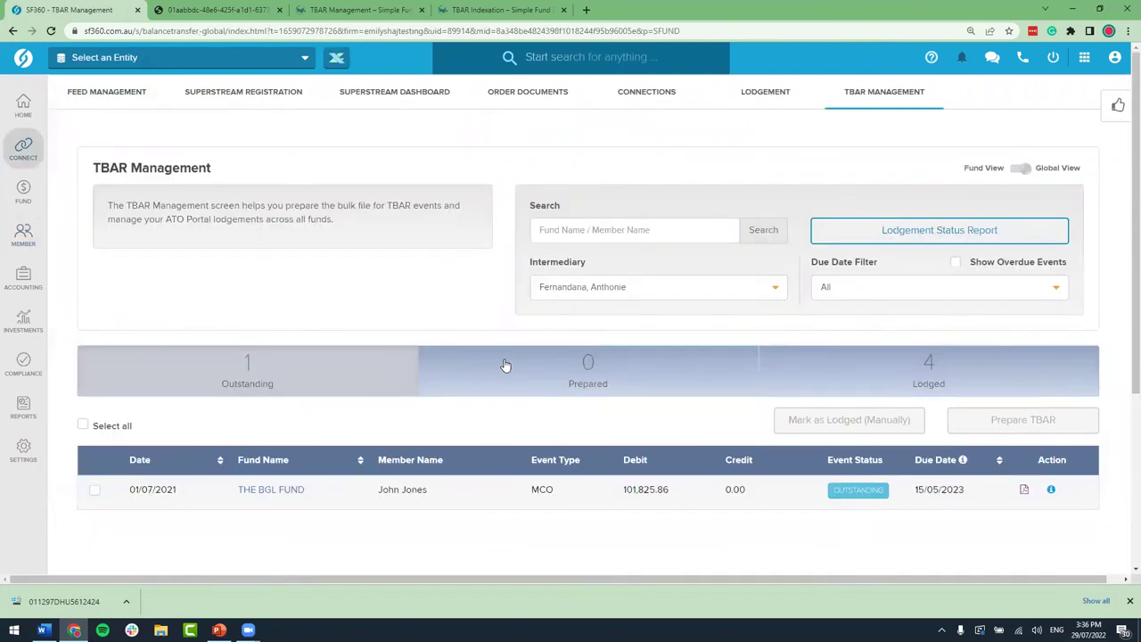
pyautogui.scroll(-1, 534, 370)
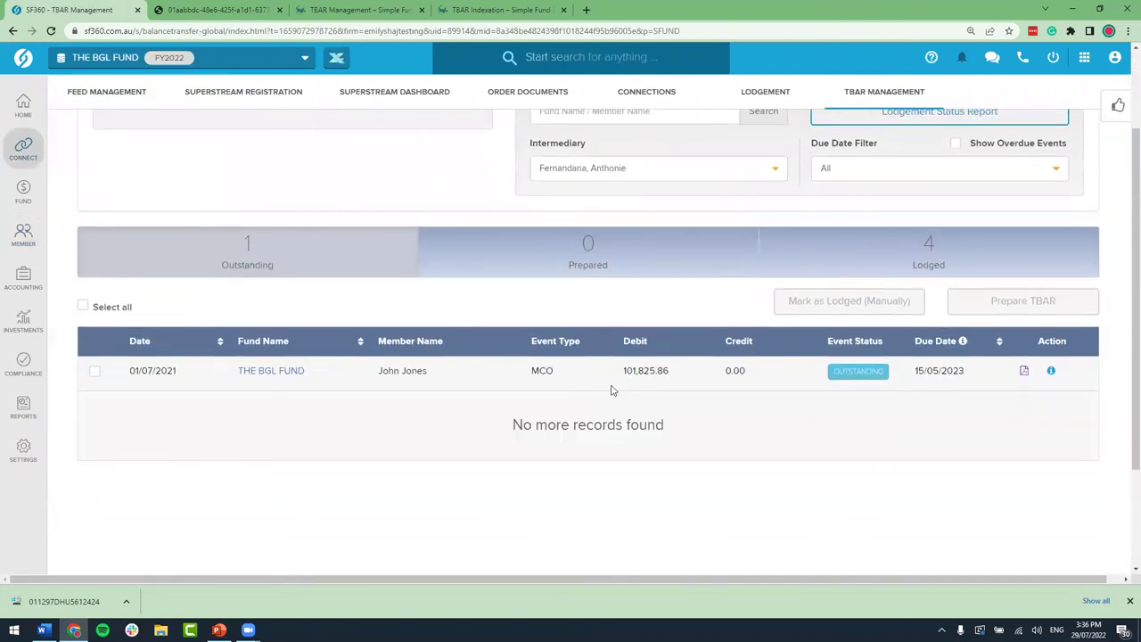
pyautogui.moveTo(622, 370); pyautogui.dragTo(686, 375)
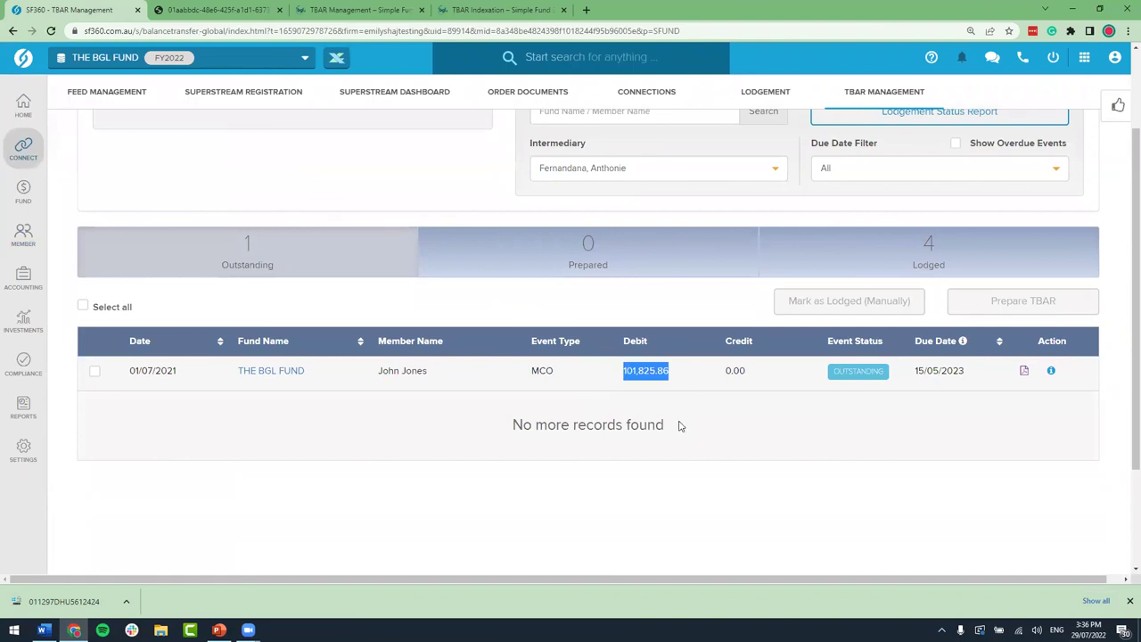
pyautogui.click(593, 375)
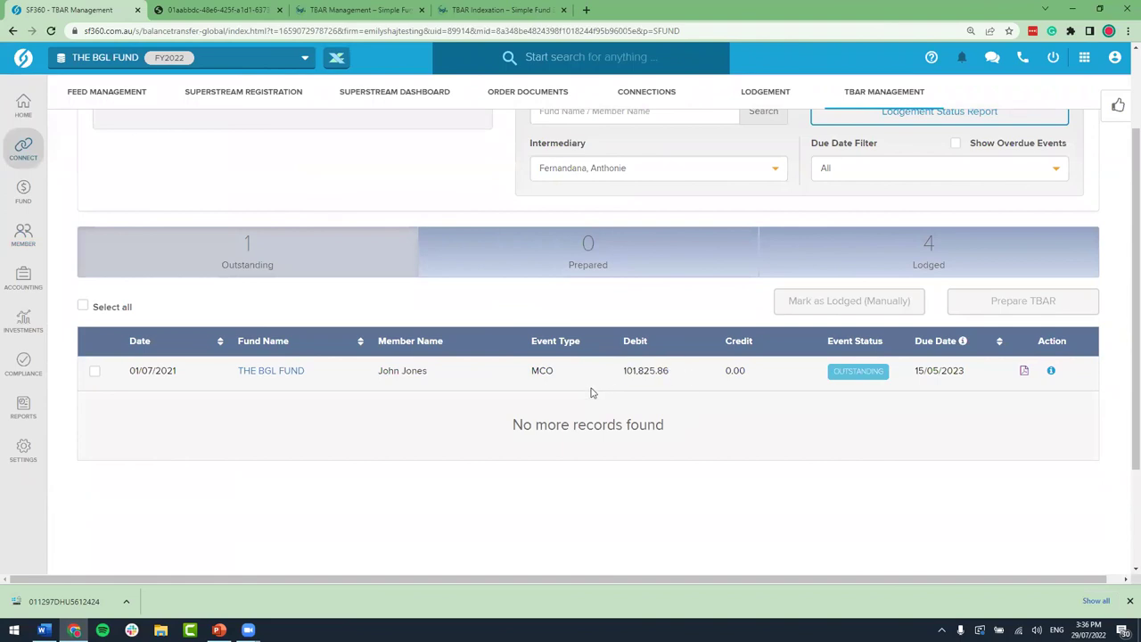
pyautogui.click(95, 370)
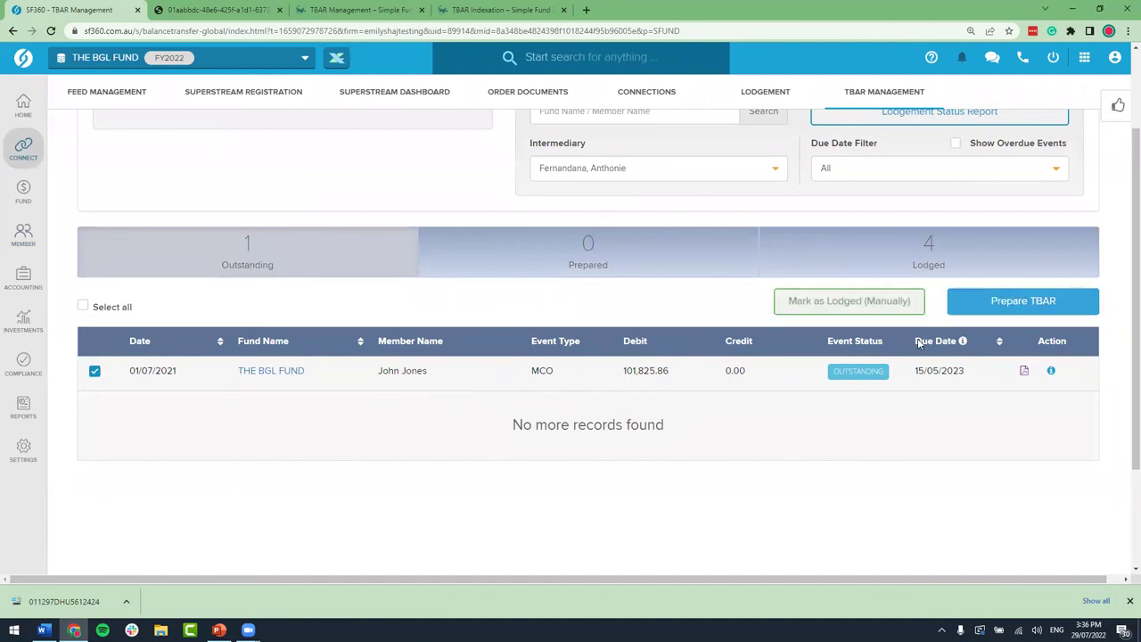
pyautogui.click(1044, 304)
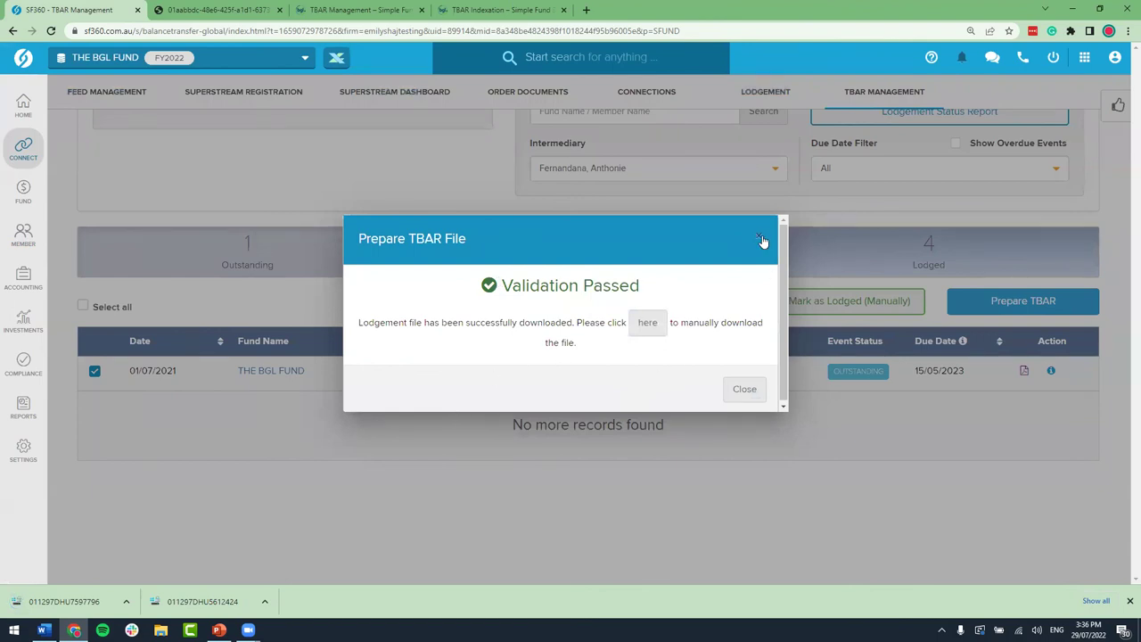
pyautogui.click(762, 241)
pyautogui.scroll(-1, 675, 369)
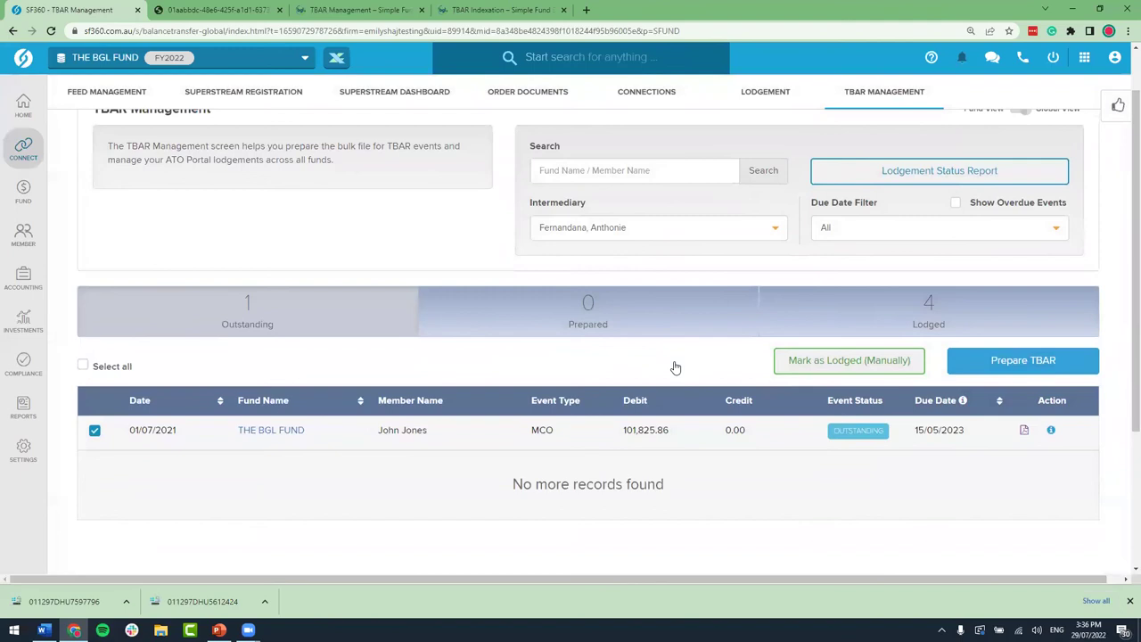
pyautogui.click(606, 328)
pyautogui.click(82, 396)
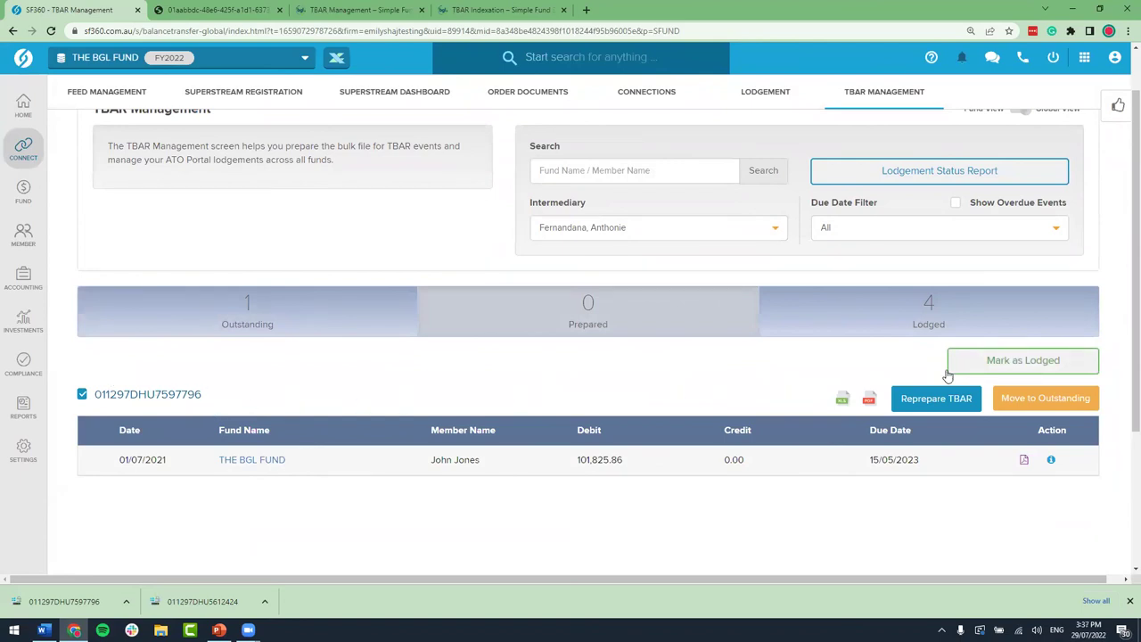
# Step: Mark the prepared 101,825.86 TBAR file as lodged, bringing lodged events to five
pyautogui.click(1040, 370)
pyautogui.click(724, 256)
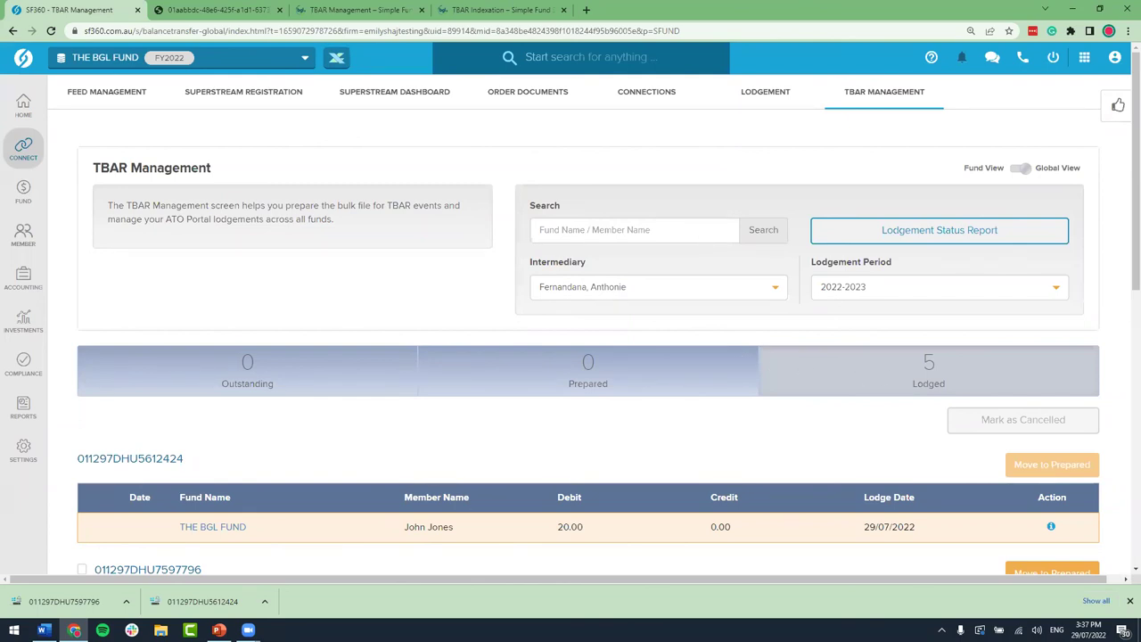
pyautogui.hotkey('alt', 'Tab')
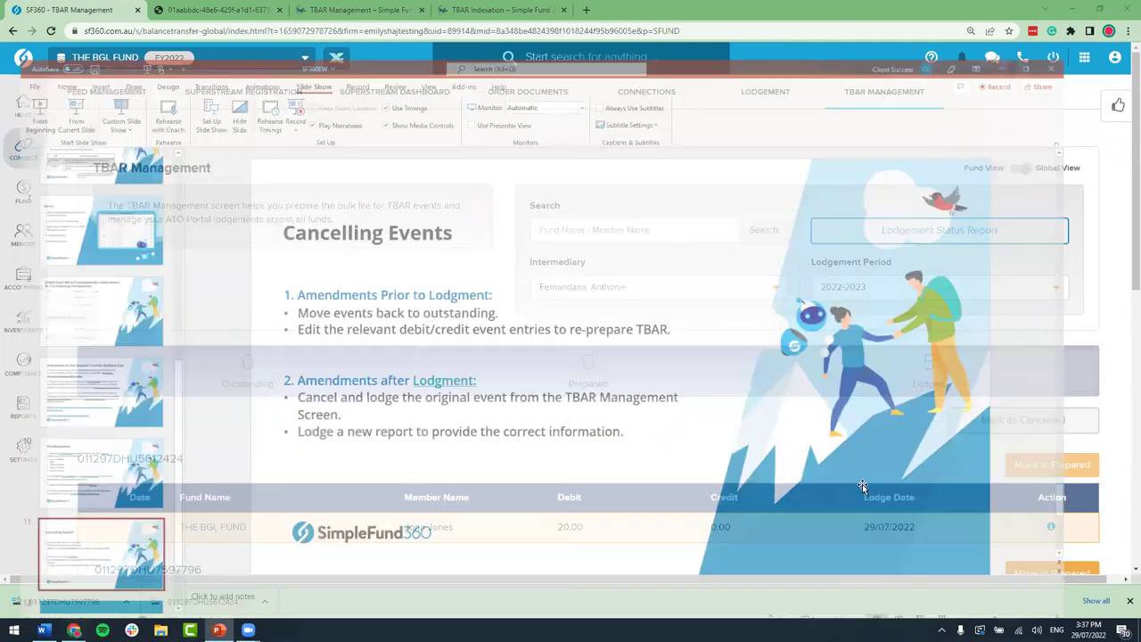
# Step: Run the PowerPoint slide show from the final slide 12, 'Thank You!'
pyautogui.scroll(-1, 115, 542)
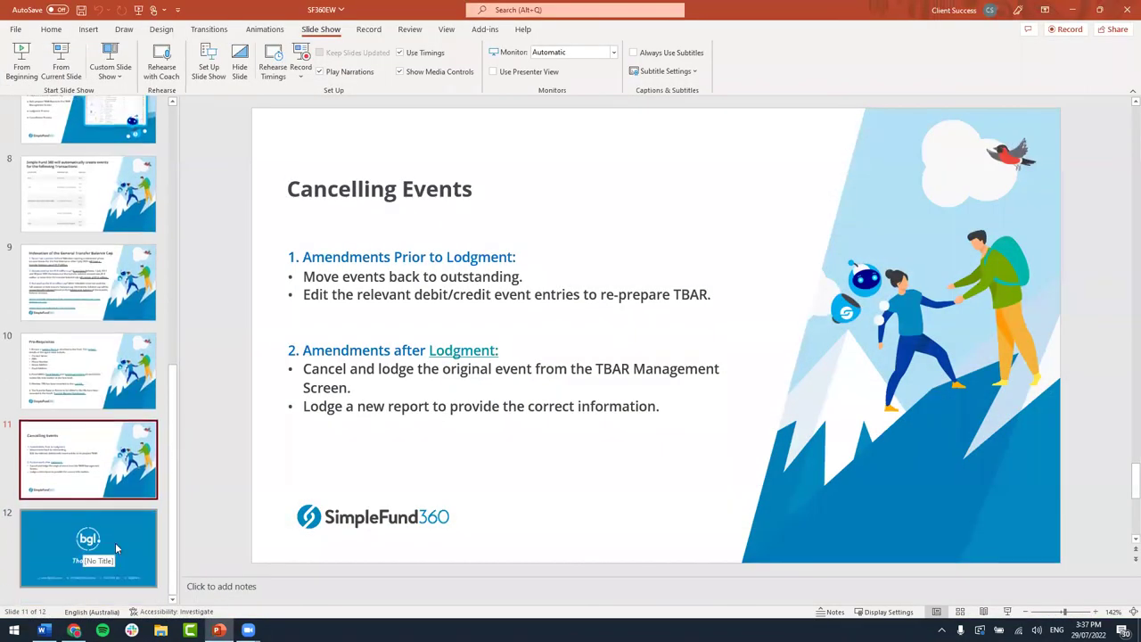
pyautogui.click(115, 542)
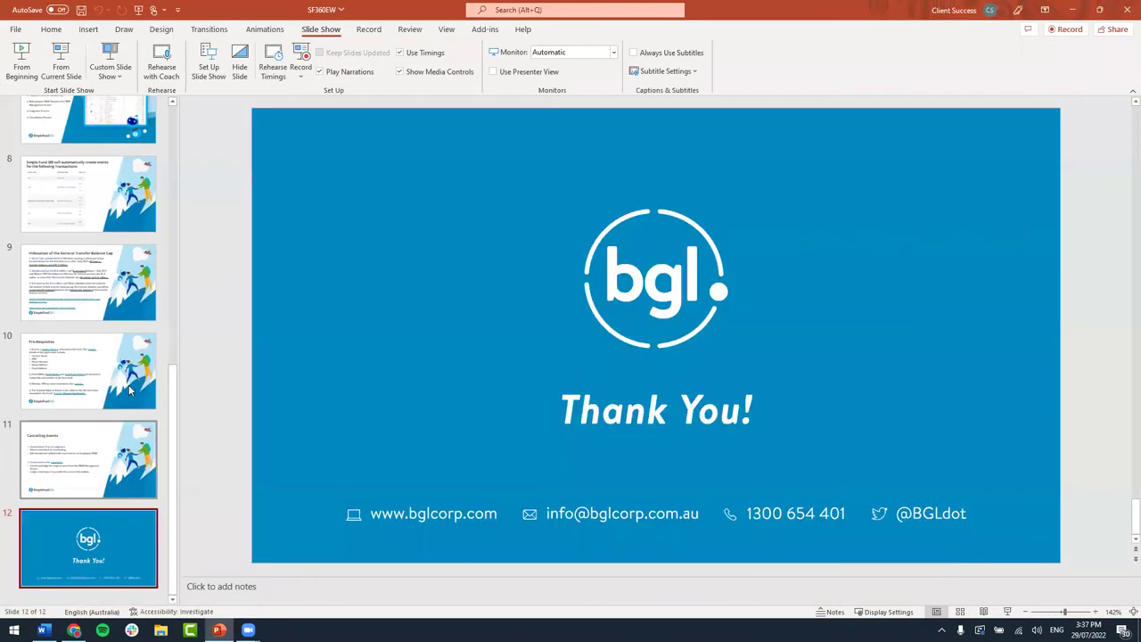
pyautogui.click(73, 69)
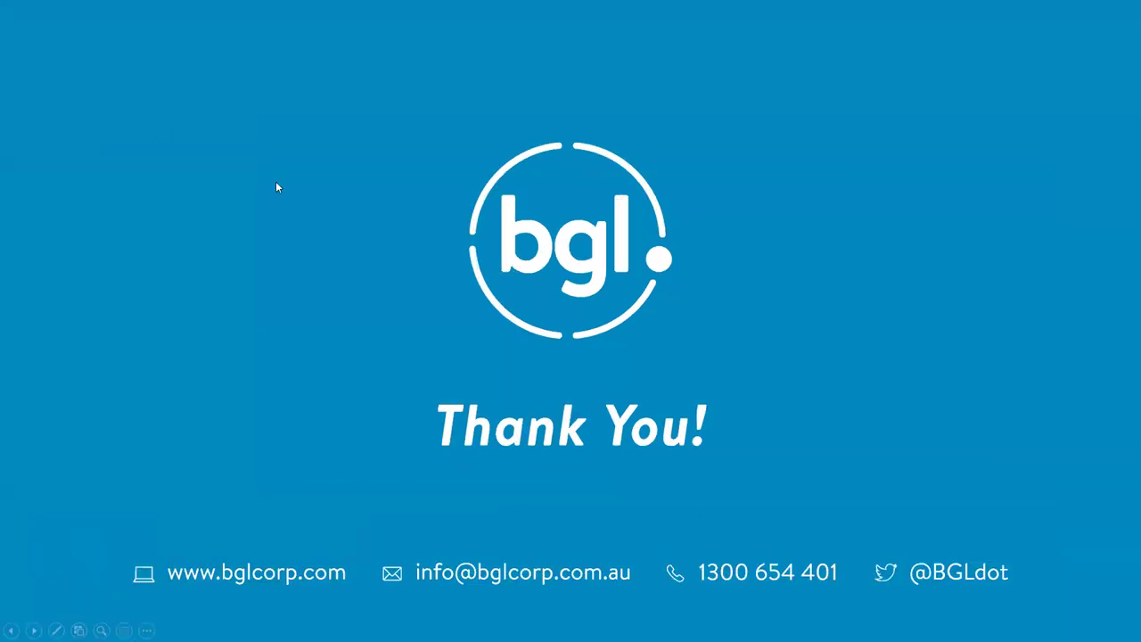